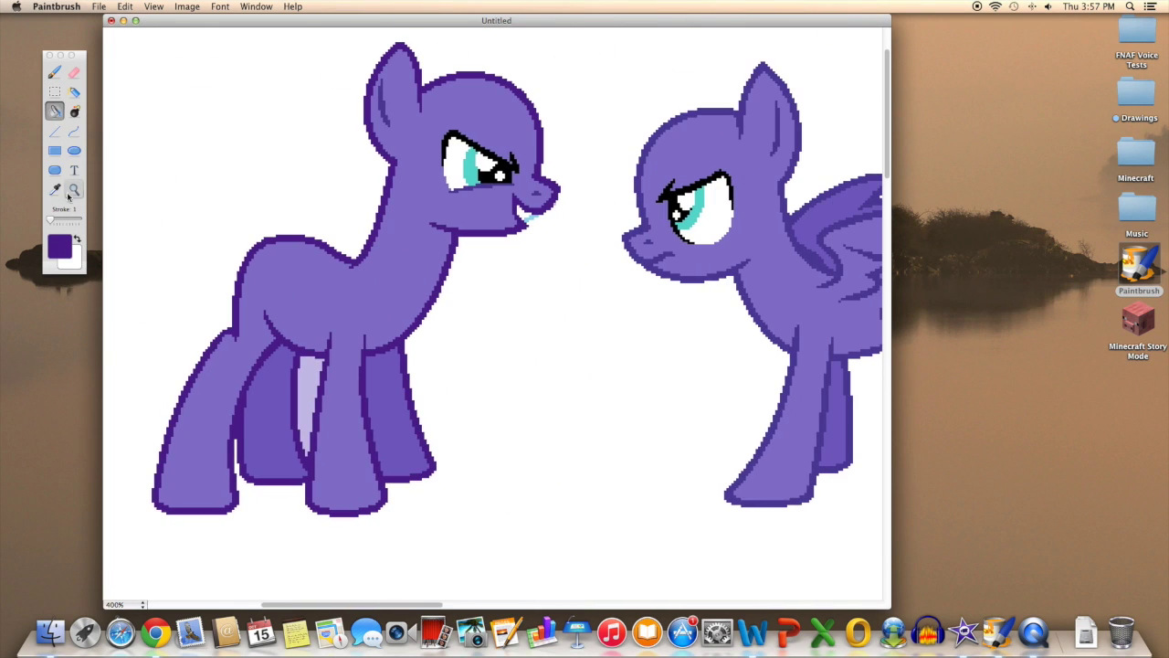
Step: Darken the first pony's nostril and refill its body with a darker sampled purple
key("z")
left_click(536, 194)
key("f")
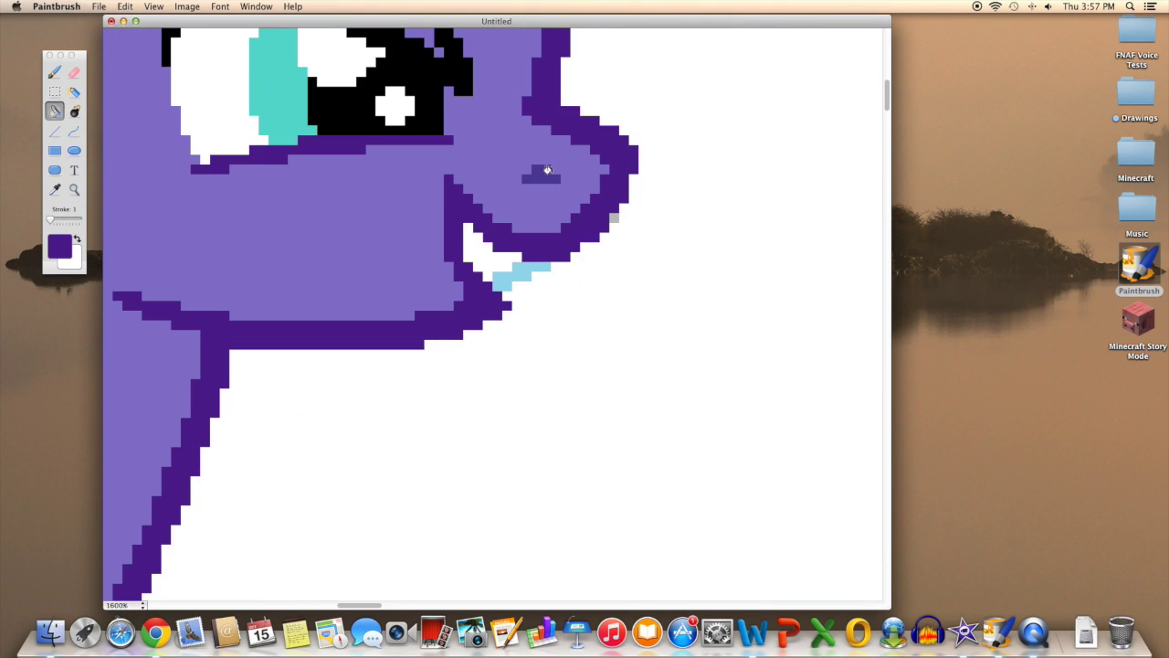
key("b")
key("f")
left_click(233, 301)
key("z")
left_click(262, 287, "alt")
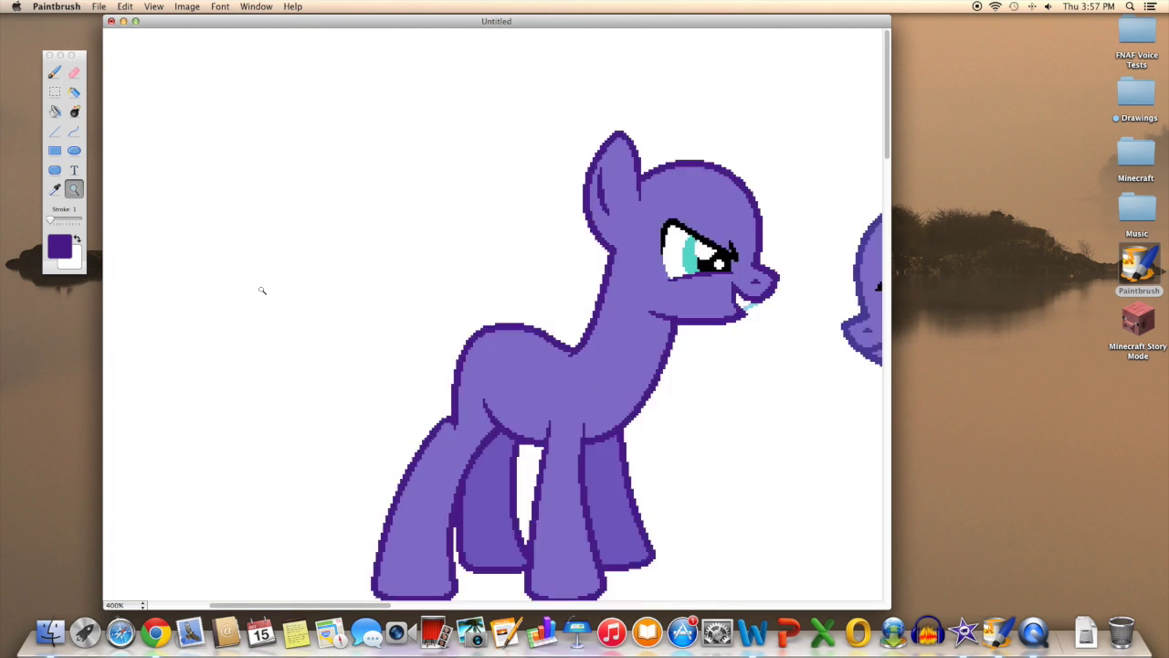
left_click(280, 209)
left_click(55, 189)
scroll(619, 365, "down", 5)
key("f")
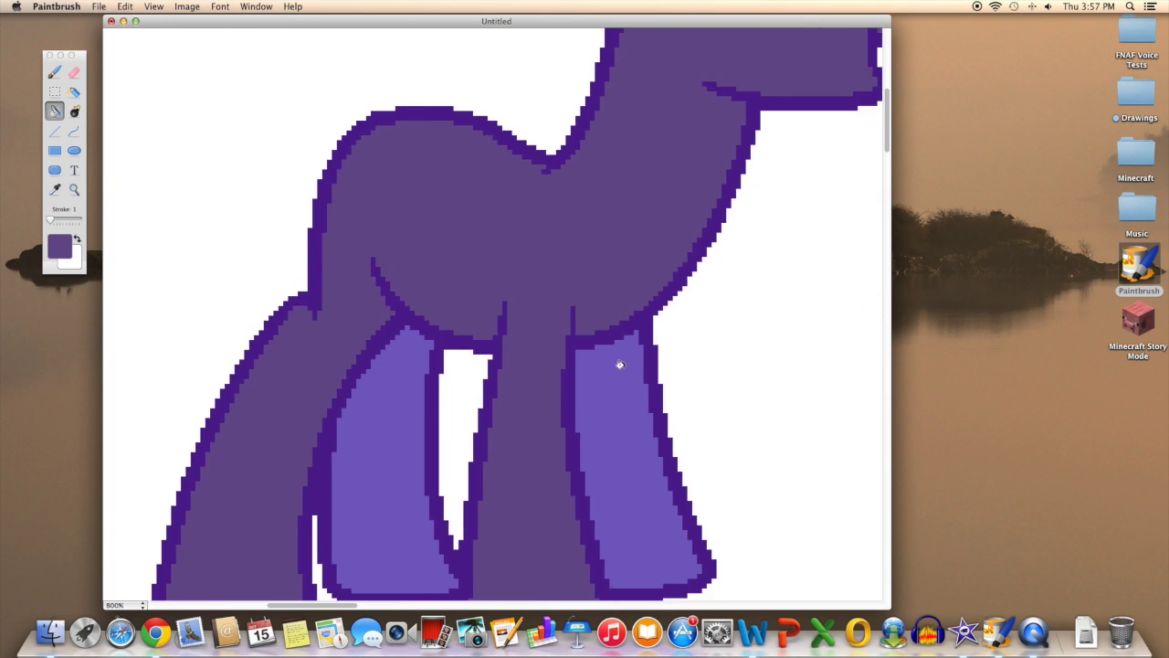
scroll(619, 365, "up", 5)
scroll(436, 378, "up", 5)
Step: Turn the winged pony's outline grey and fill its body a lighter grey
key("z")
left_click(464, 165, "alt")
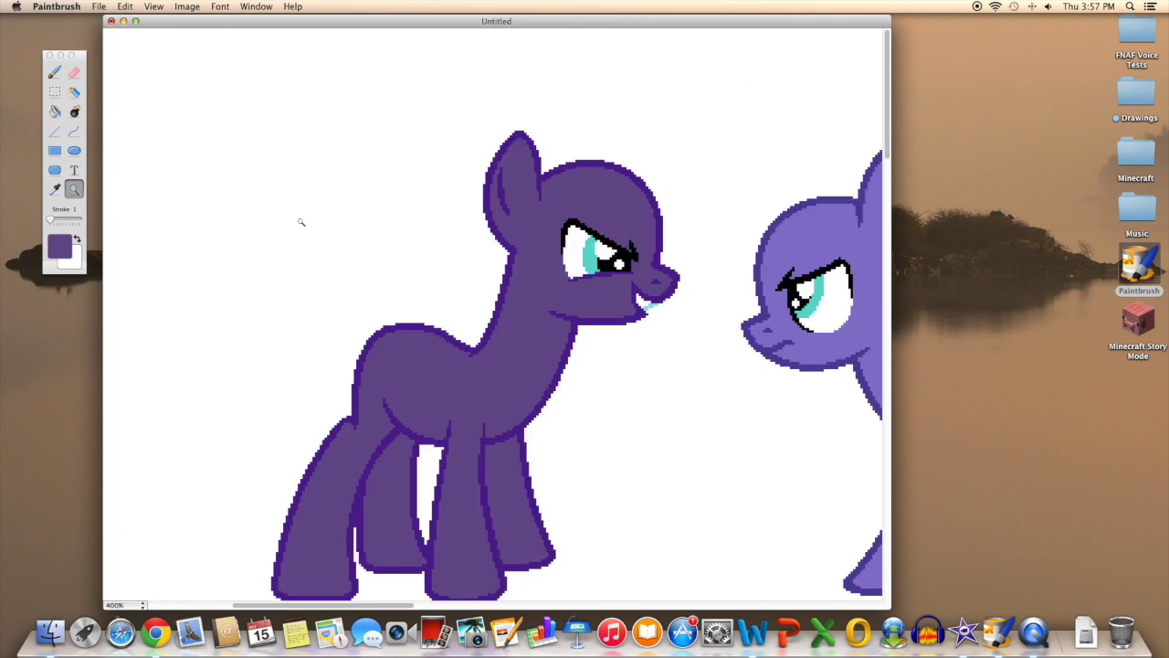
scroll(300, 222, "right", 5)
left_click(59, 245)
left_click(1044, 167)
key("f")
left_click(502, 173)
scroll(362, 191, "right", 3)
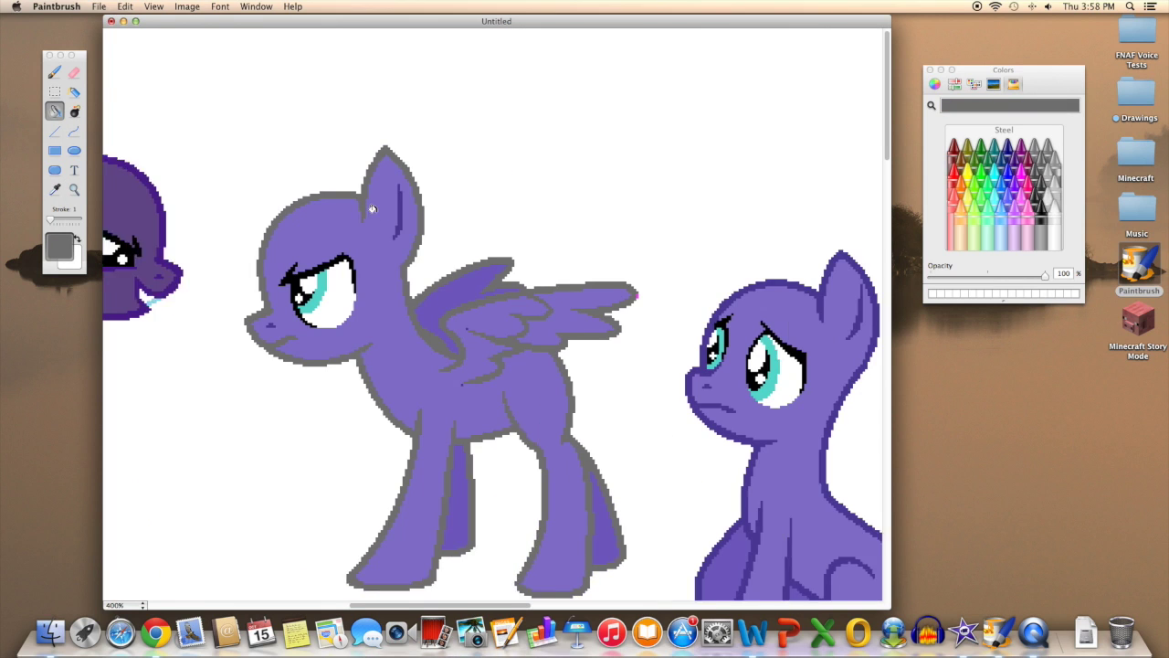
left_click(1042, 164)
left_click(457, 365)
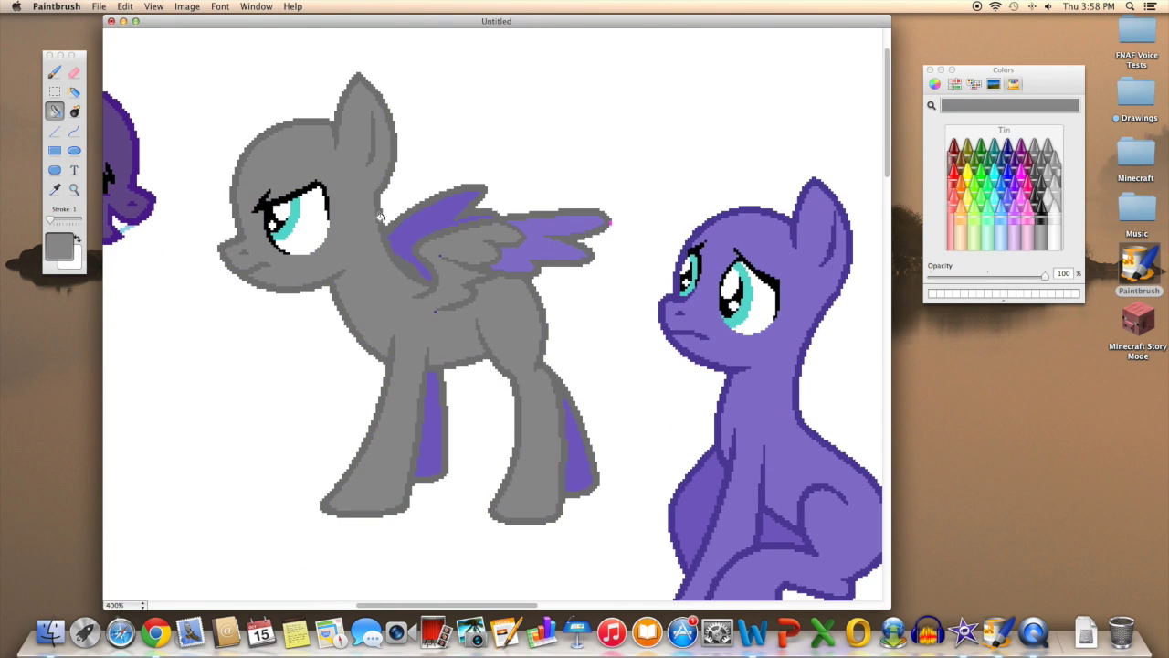
left_click(439, 242)
Step: Paint over stray purple pixels on the wings with the sampled dark grey outline colour
key("z")
left_click(456, 292)
key("d")
left_click(301, 180)
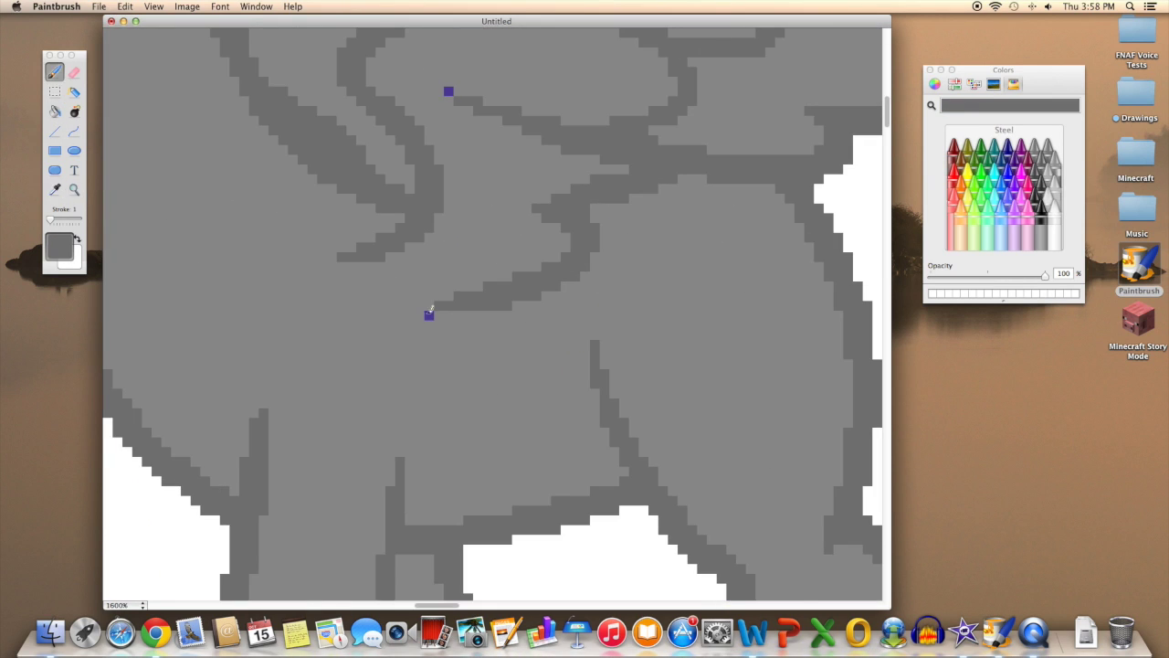
scroll(428, 310, "right", 5)
scroll(371, 274, "right", 5)
key("z")
left_click(437, 262, "alt")
Step: Recolour the sitting pony's outline and body green, undoing an extra gap fill
left_click(730, 429)
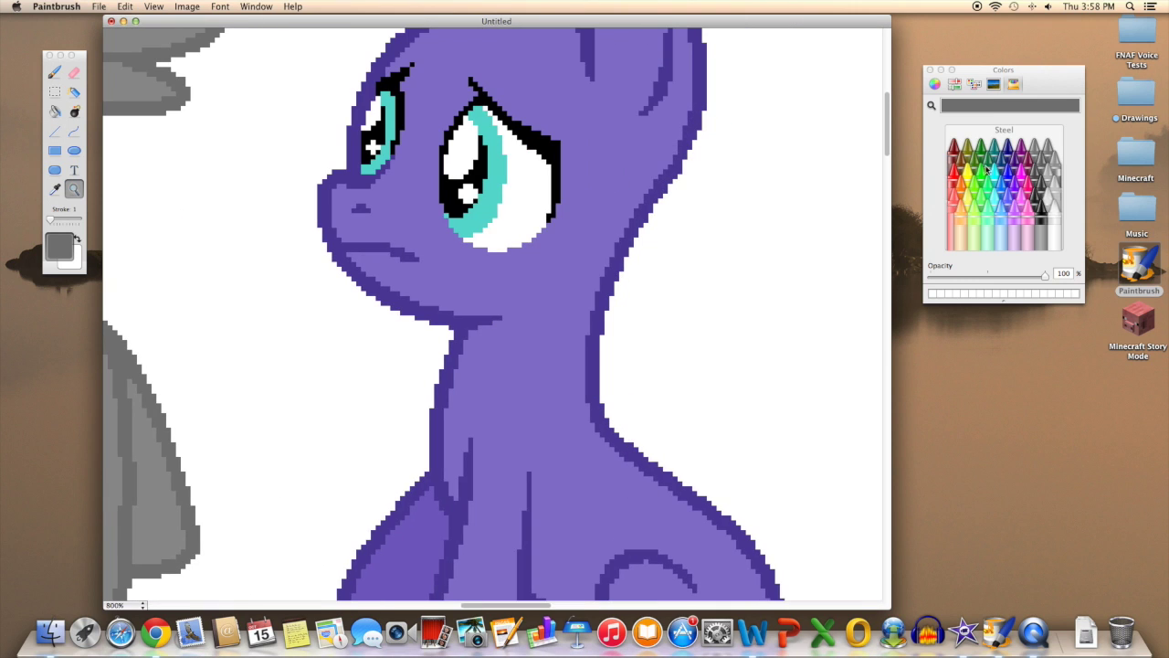
left_click(982, 169)
key("f")
left_click(326, 237)
scroll(327, 275, "down", 1)
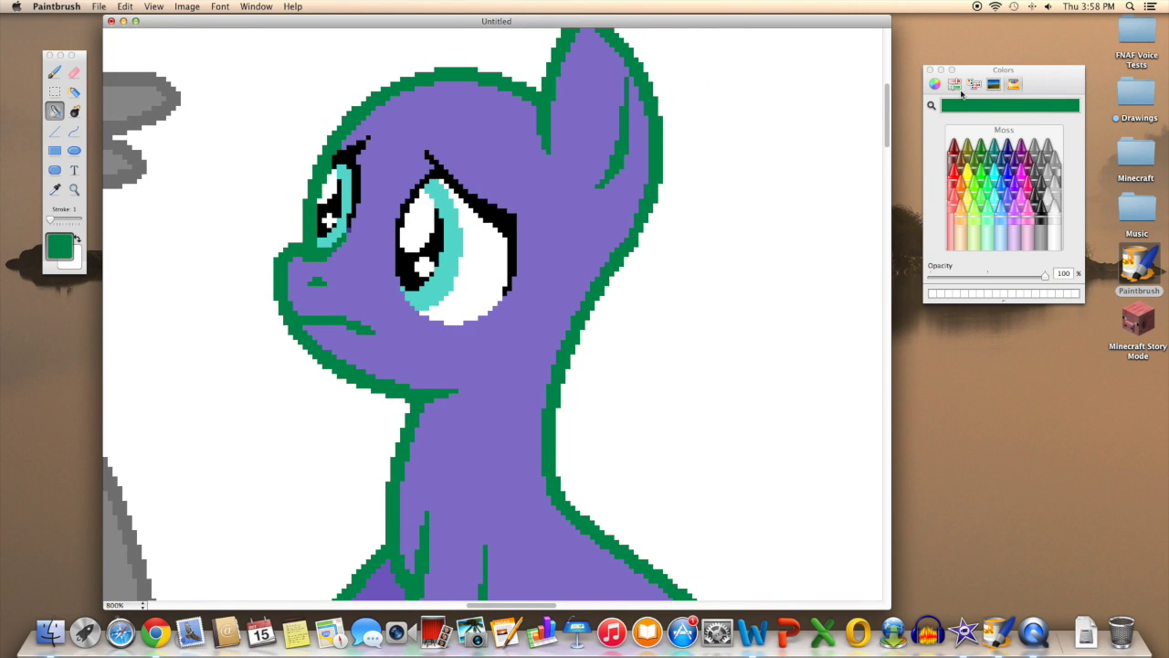
left_click(955, 84)
left_click(600, 170)
scroll(535, 305, "down", 5)
left_click(535, 306)
scroll(460, 247, "up", 1)
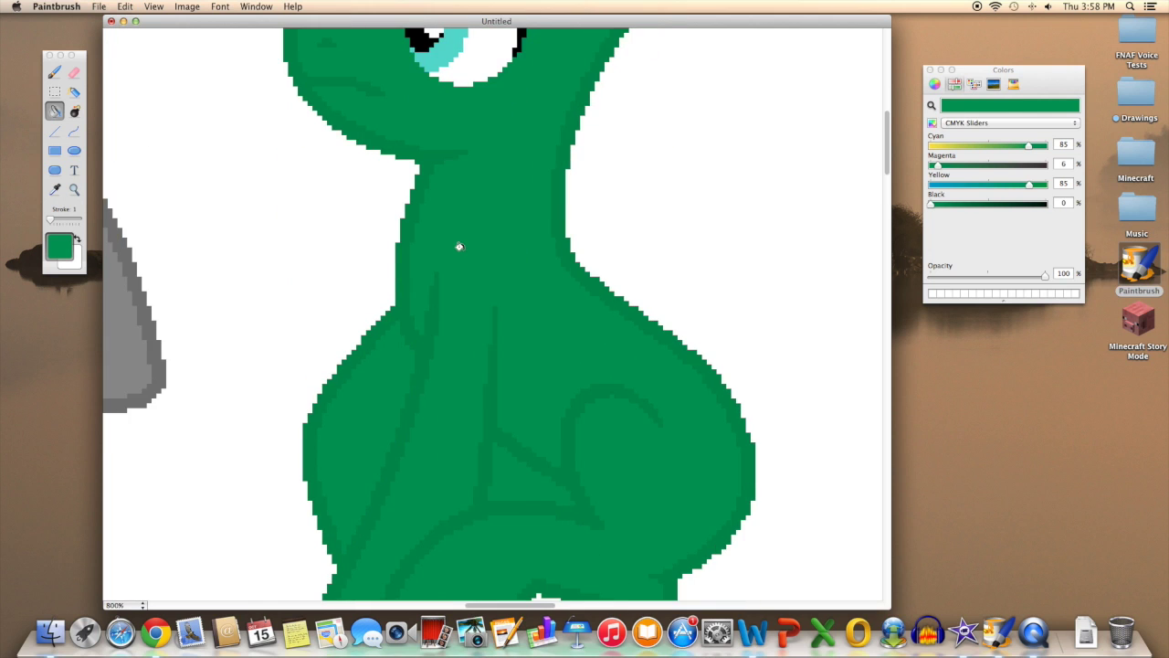
key("ctrl+z")
scroll(509, 439, "up", 3)
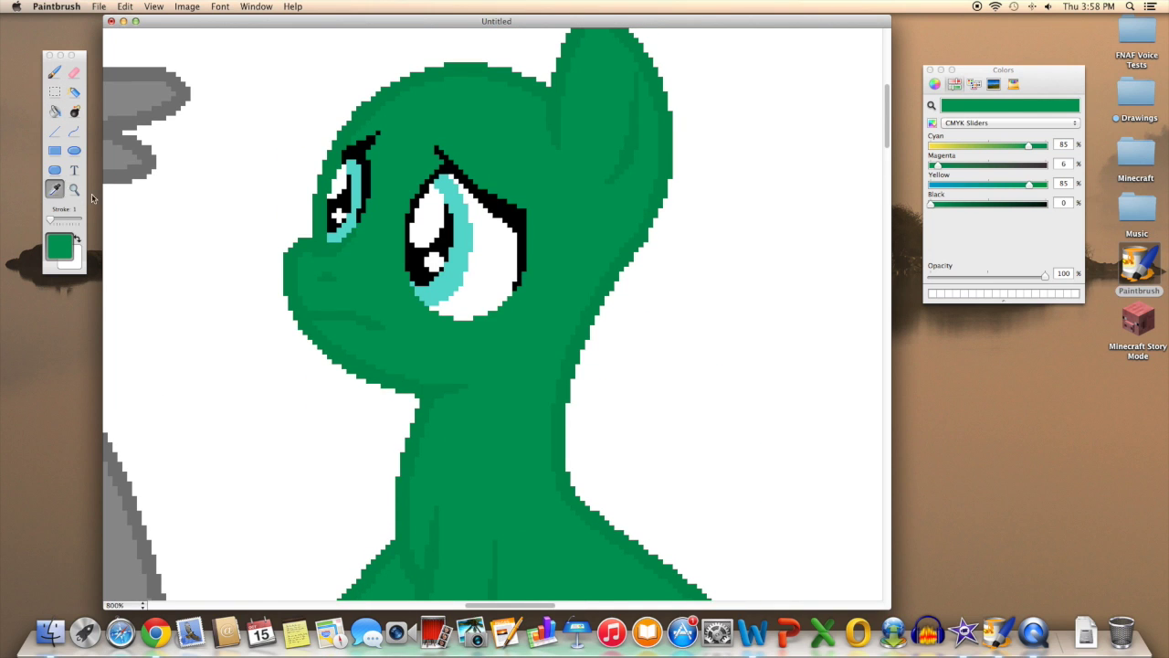
key("ctrl+z")
left_click(357, 232, "alt")
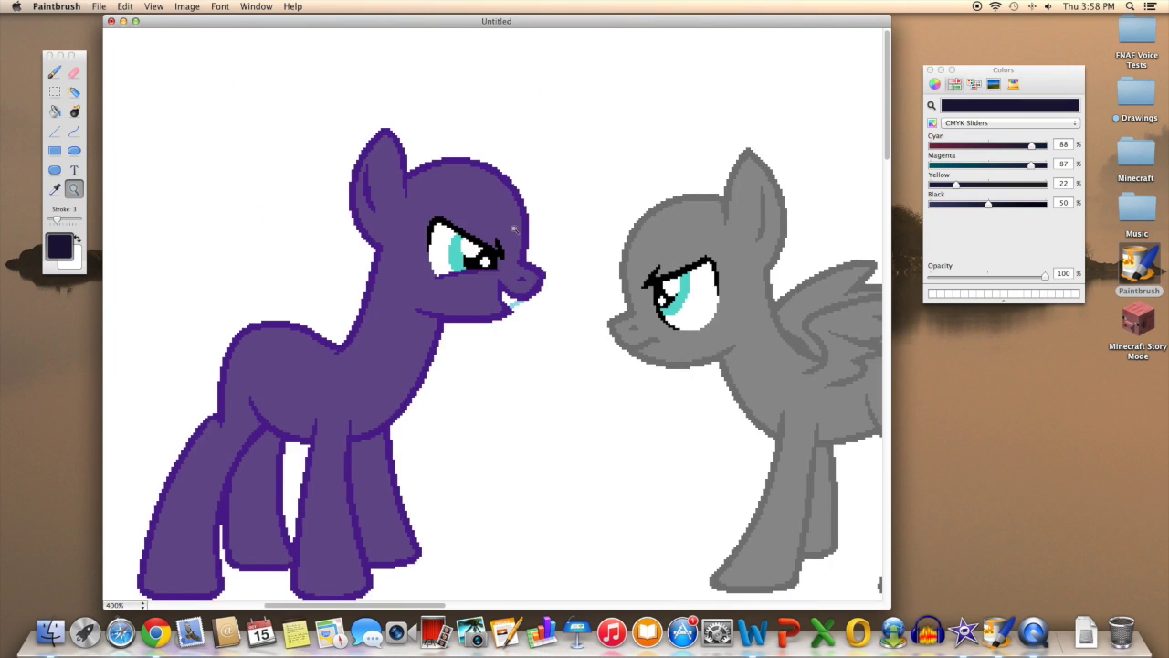
Step: Draw shaggy mane strands from the chin and across the purple pony's eye
left_click(514, 228)
left_click(74, 131)
left_click_drag(57, 219, 53, 219)
scroll(537, 312, "down", 1)
left_click_drag(523, 195, 537, 312)
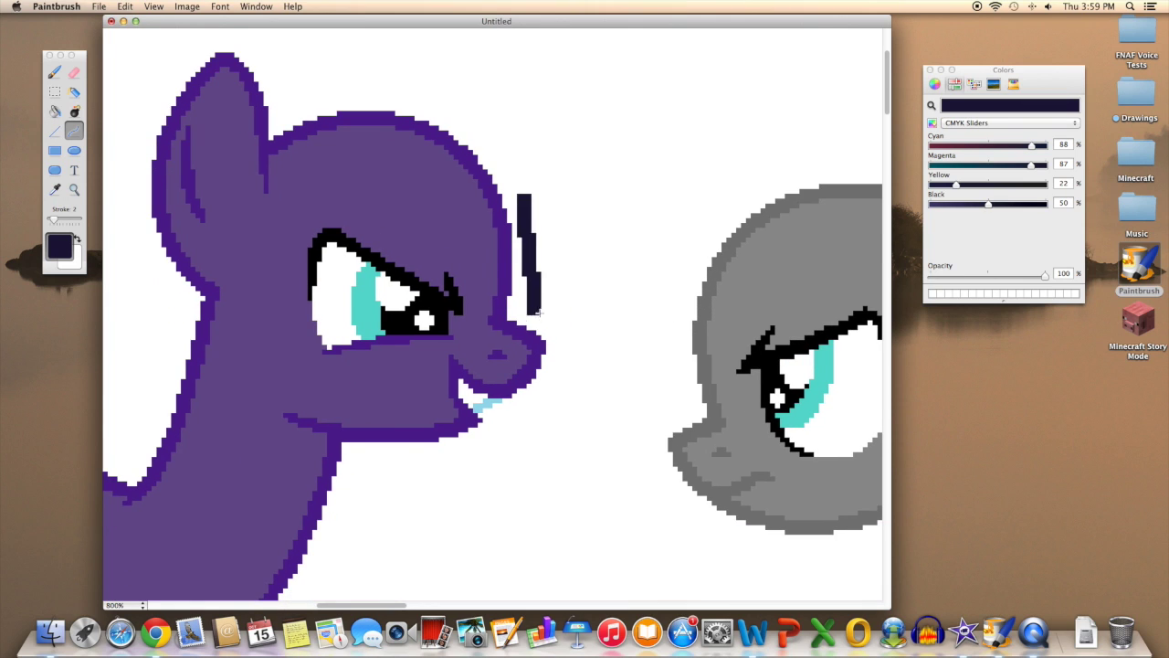
scroll(539, 312, "down", 1)
left_click_drag(523, 239, 437, 384)
left_click_drag(470, 298, 438, 382)
scroll(554, 309, "left", 2)
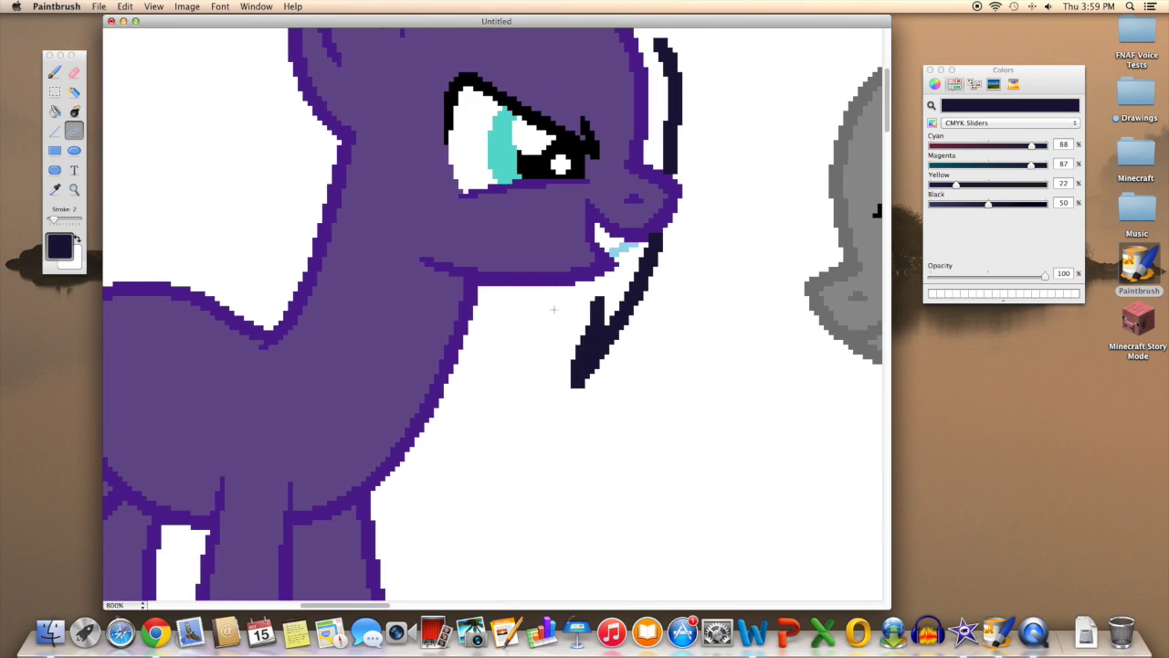
left_click_drag(599, 300, 519, 391)
scroll(504, 343, "up", 2)
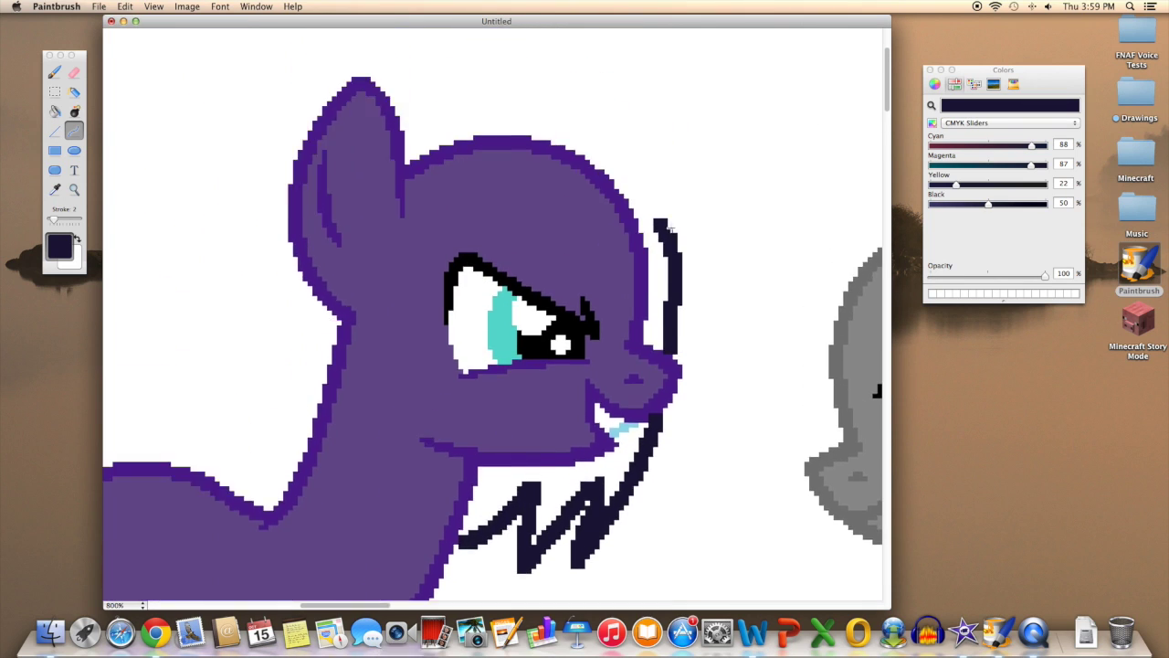
mouse_move(669, 228)
left_mouse_down()
mouse_move(592, 135)
mouse_move(406, 137)
mouse_move(474, 415)
mouse_move(431, 262)
mouse_move(491, 356)
mouse_move(579, 290)
left_mouse_up()
scroll(527, 167, "left", 2)
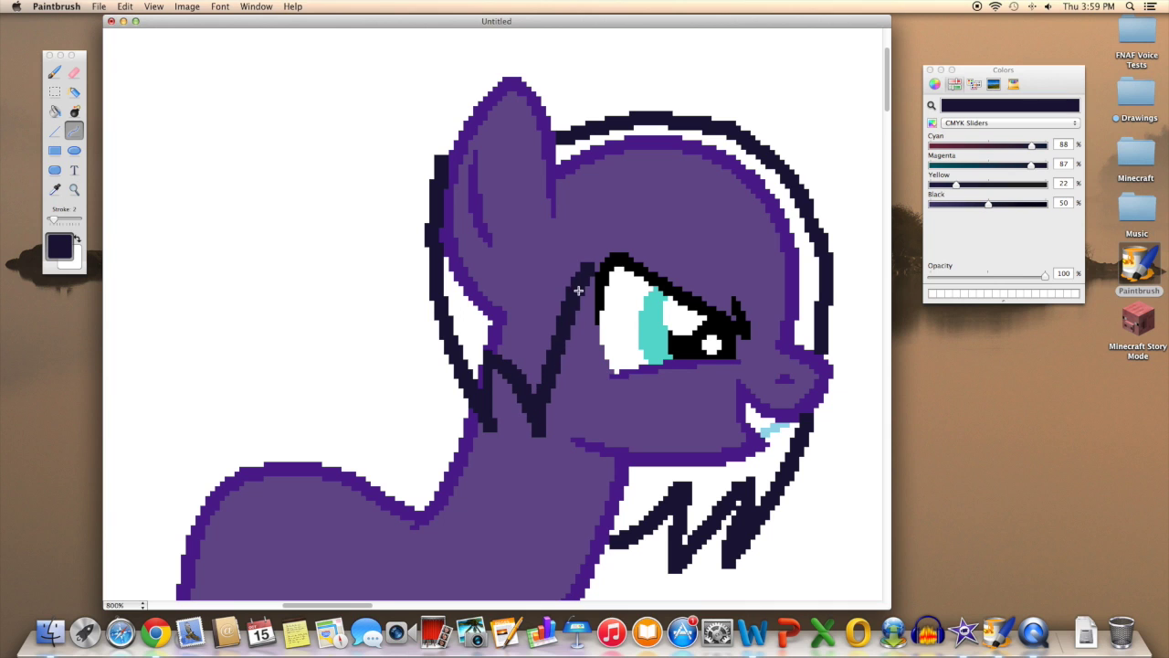
left_click_drag(598, 365, 680, 251)
scroll(680, 251, "right", 2)
left_click_drag(568, 254, 631, 331)
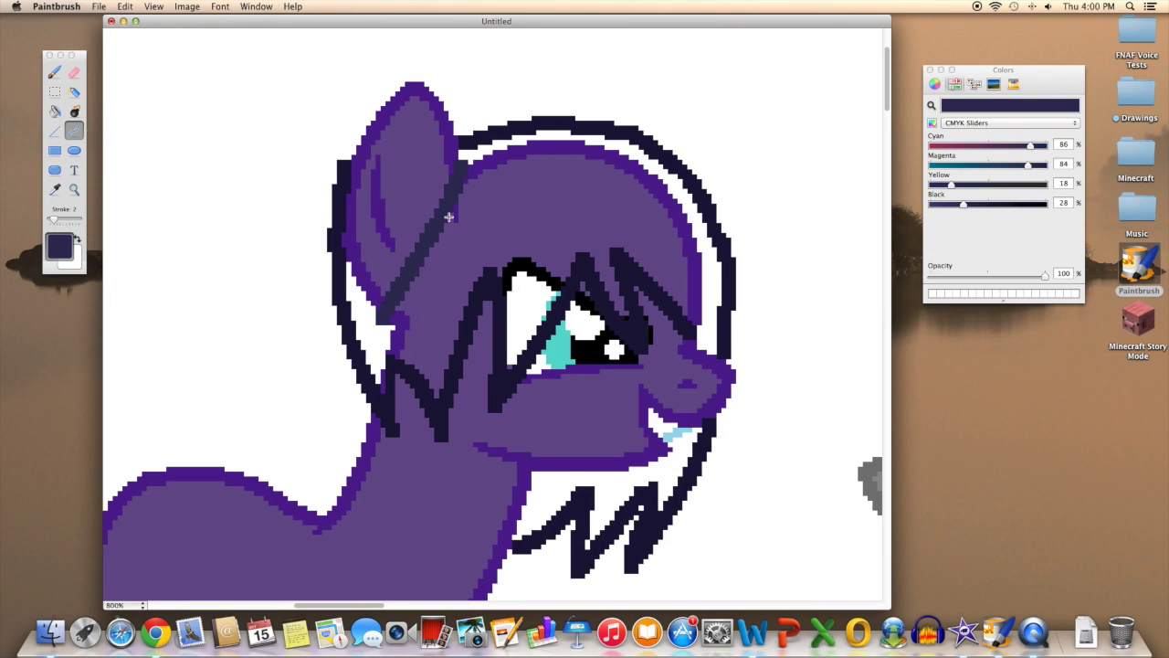
Step: Fill the mane dark navy and paint over stray cyan pixels near the eye
left_click(391, 326)
left_click(478, 149)
left_click(519, 317)
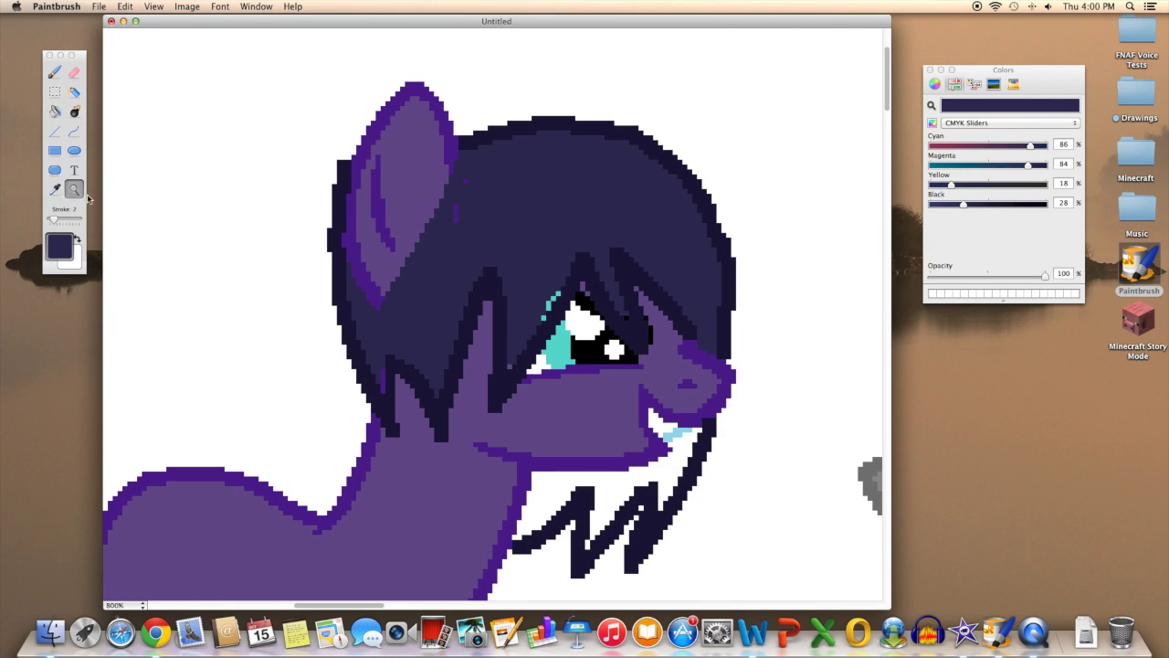
left_click(364, 352)
scroll(801, 344, "right", 5)
scroll(509, 144, "up", 4)
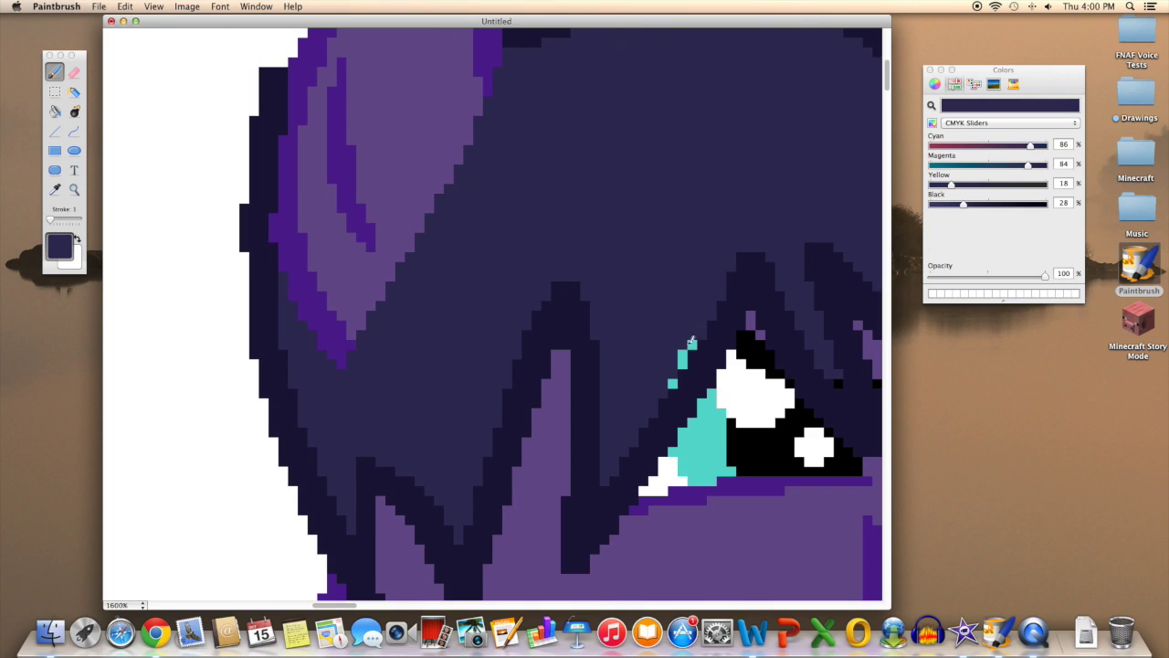
left_click_drag(692, 343, 680, 370)
scroll(452, 258, "up", 3)
scroll(475, 292, "right", 8)
scroll(508, 321, "down", 4)
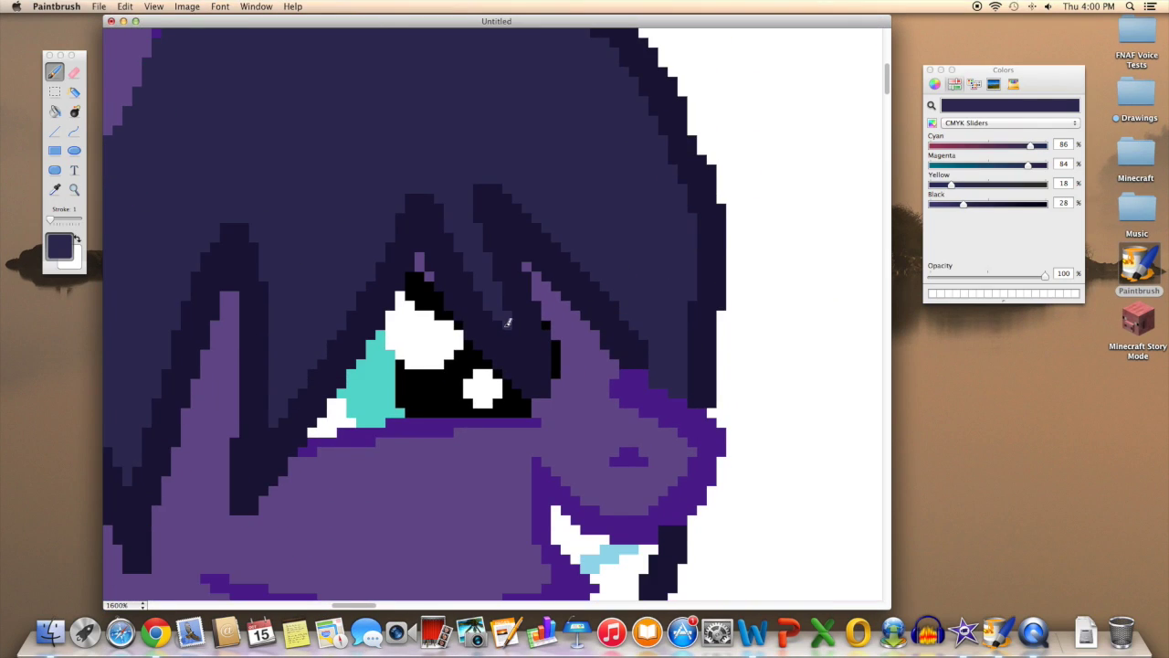
Step: Blank the pony's eye to white, leaving a black upper lid line
left_click(508, 322, "alt")
scroll(352, 400, "down", 2)
scroll(352, 400, "right", 3)
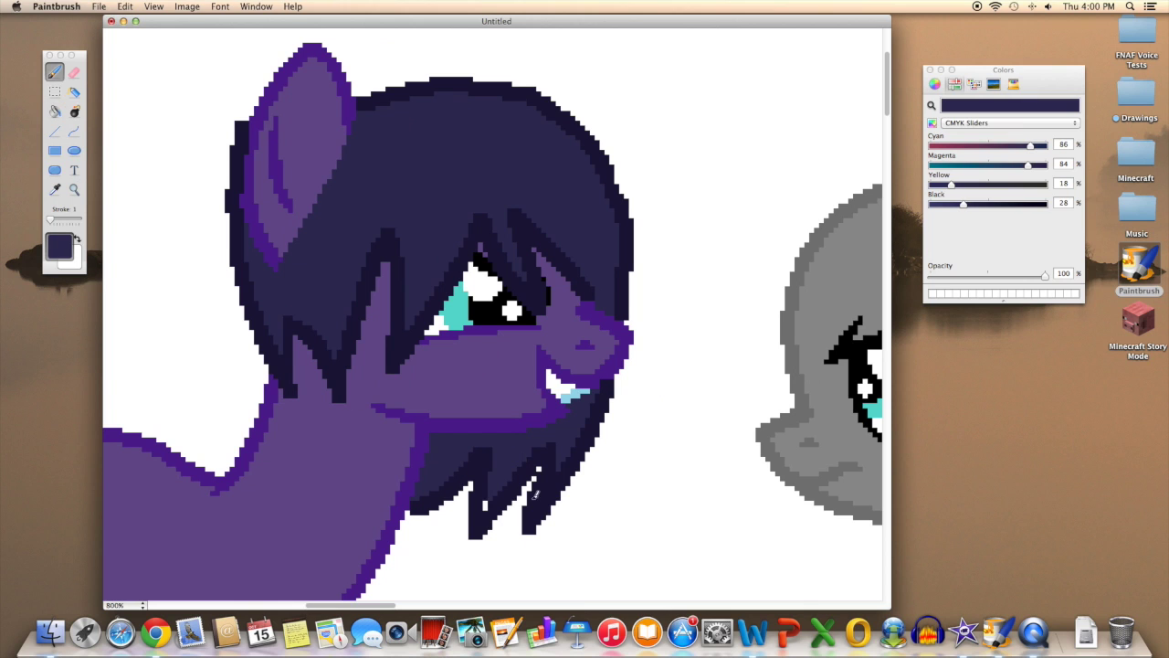
left_click(1013, 83)
scroll(475, 308, "up", 3)
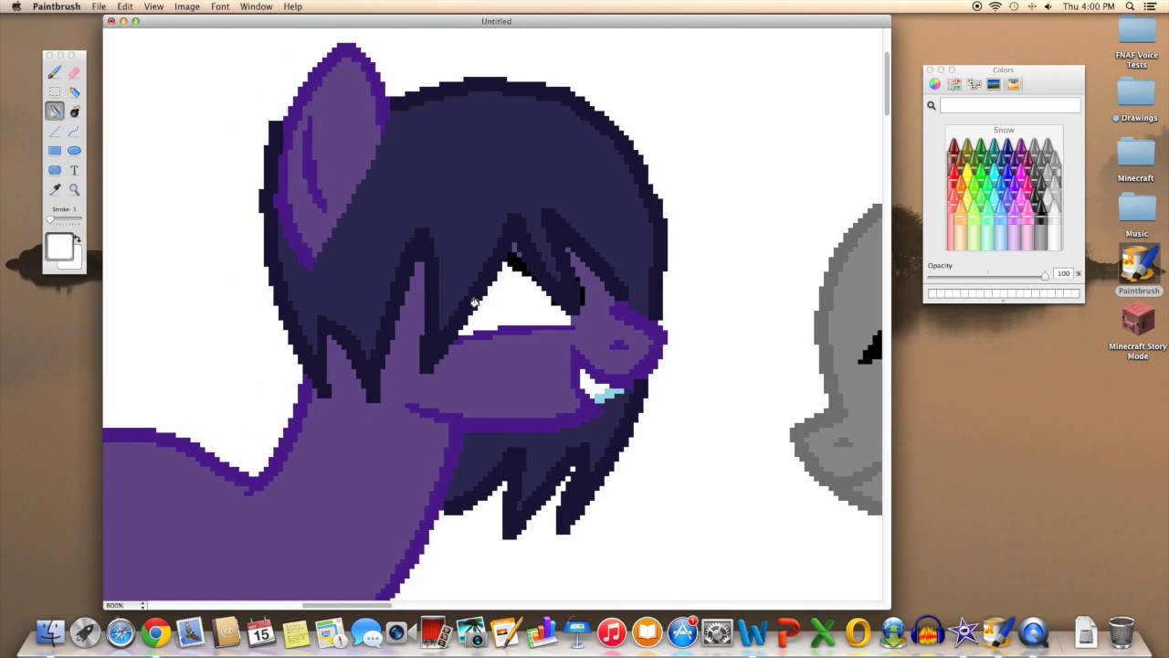
left_click(287, 254, "alt")
scroll(411, 292, "down", 4)
left_click(564, 263)
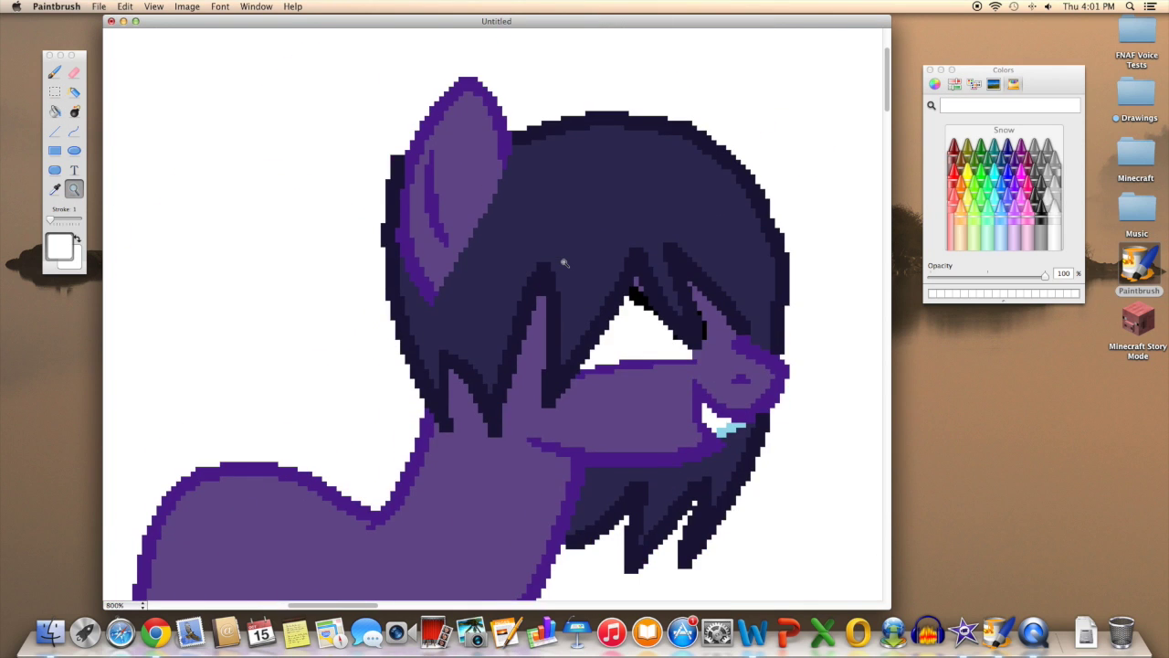
left_click(564, 262, "alt")
key("ctrl+z")
Step: Draw tail strands on the purple pony's rump and fill them medium navy
key("ctrl+z")
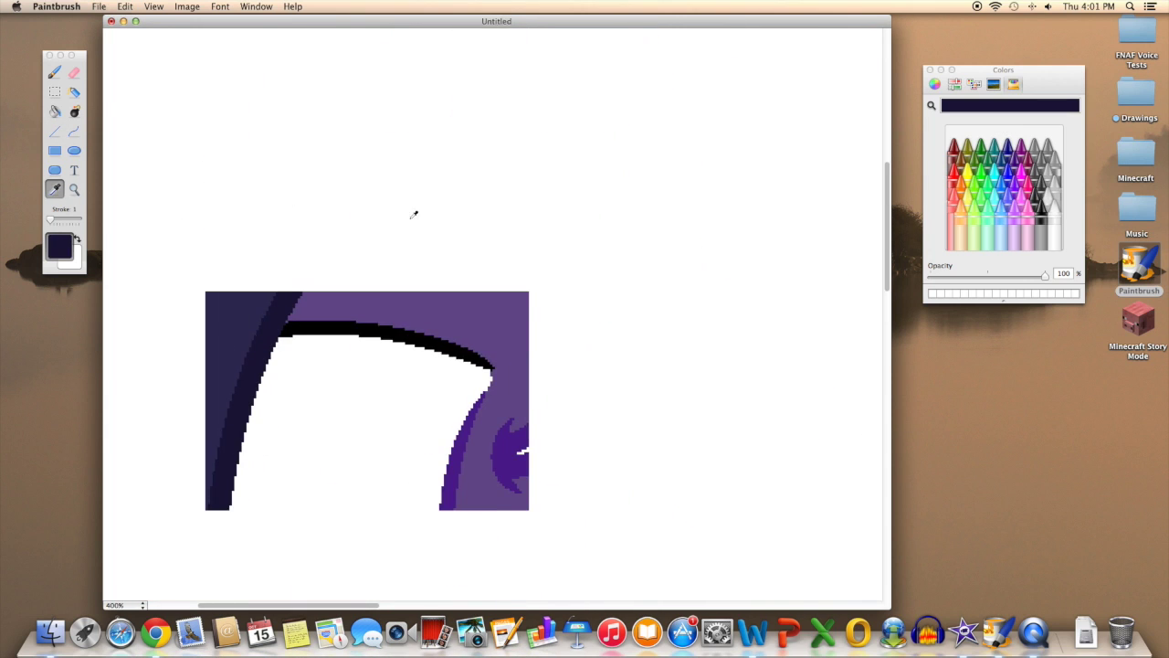
key("ctrl+z")
scroll(555, 319, "up", 3)
scroll(548, 306, "up", 3)
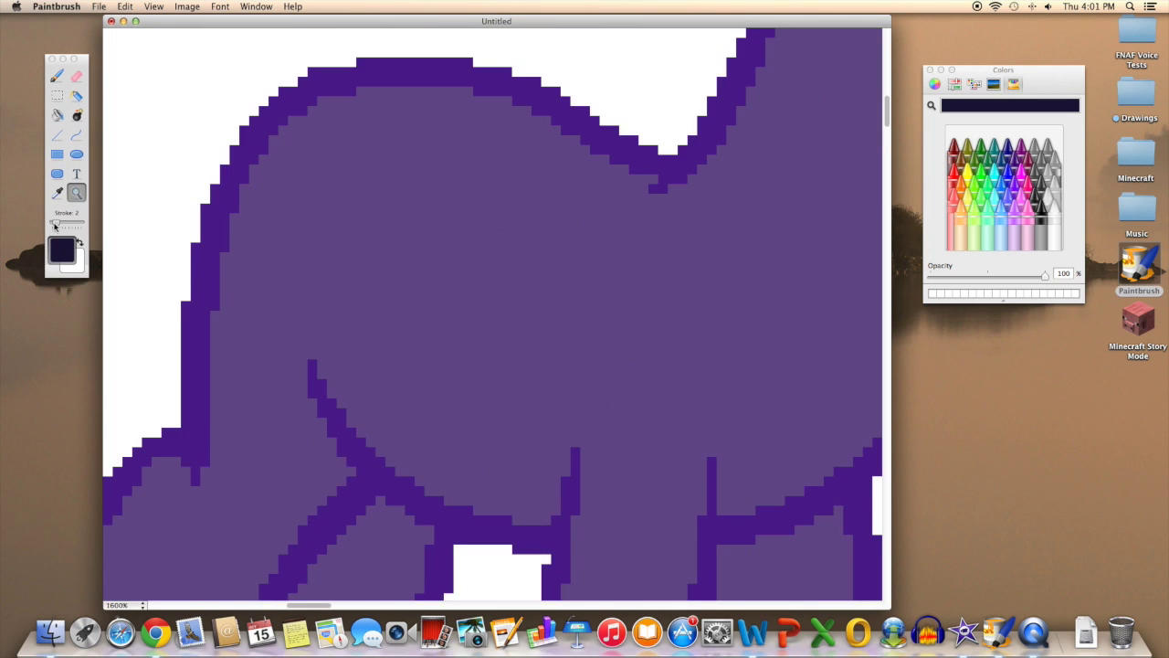
scroll(546, 303, "down", 5)
left_click_drag(558, 188, 338, 434)
mouse_move(417, 235)
left_mouse_down()
mouse_move(411, 335)
mouse_move(430, 503)
left_mouse_up()
scroll(627, 125, "right", 5)
left_click(626, 125)
scroll(204, 253, "left", 5)
left_click(315, 274)
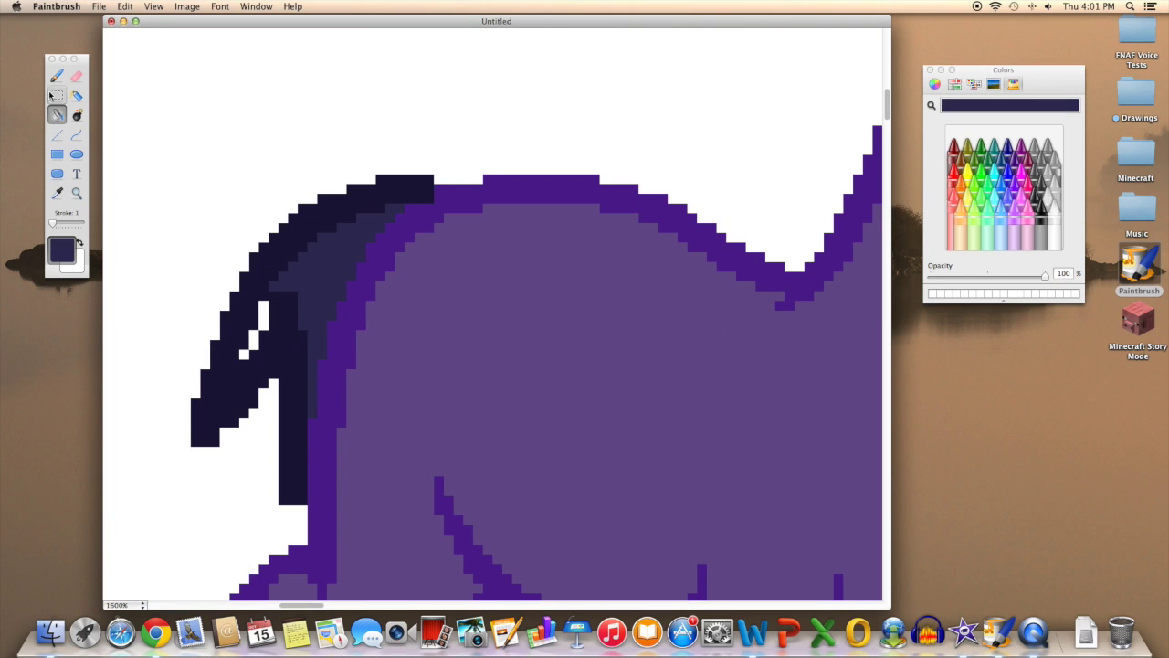
scroll(433, 319, "down", 3)
scroll(433, 319, "down", 2)
Step: Outline a shield on the flank in bright yellow, fill it, and shade its lower half pale yellow
left_click(968, 179)
key("c")
scroll(429, 285, "up", 1)
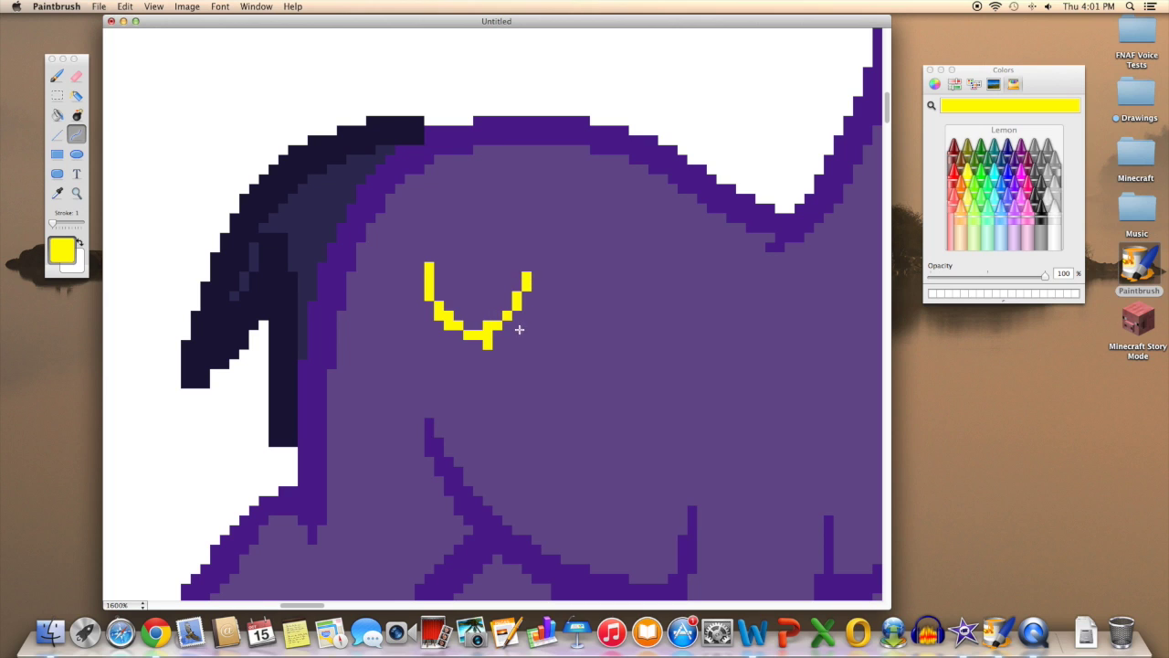
left_click(524, 297)
key("z")
scroll(482, 323, "down", 1)
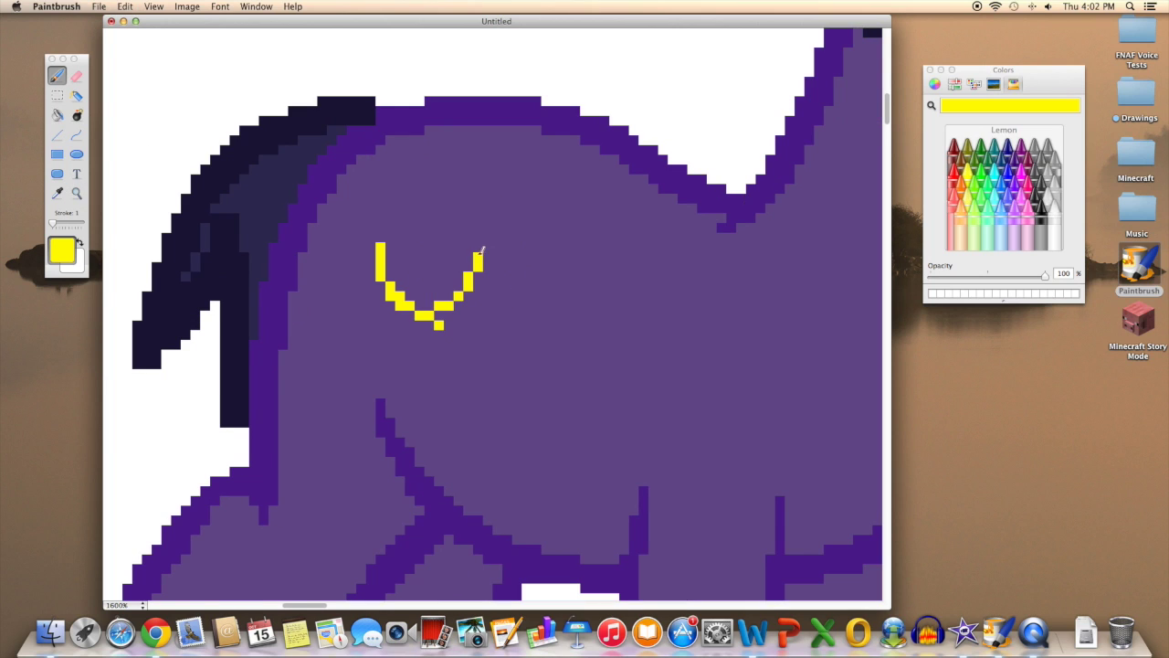
left_click(430, 265)
scroll(429, 265, "right", 1)
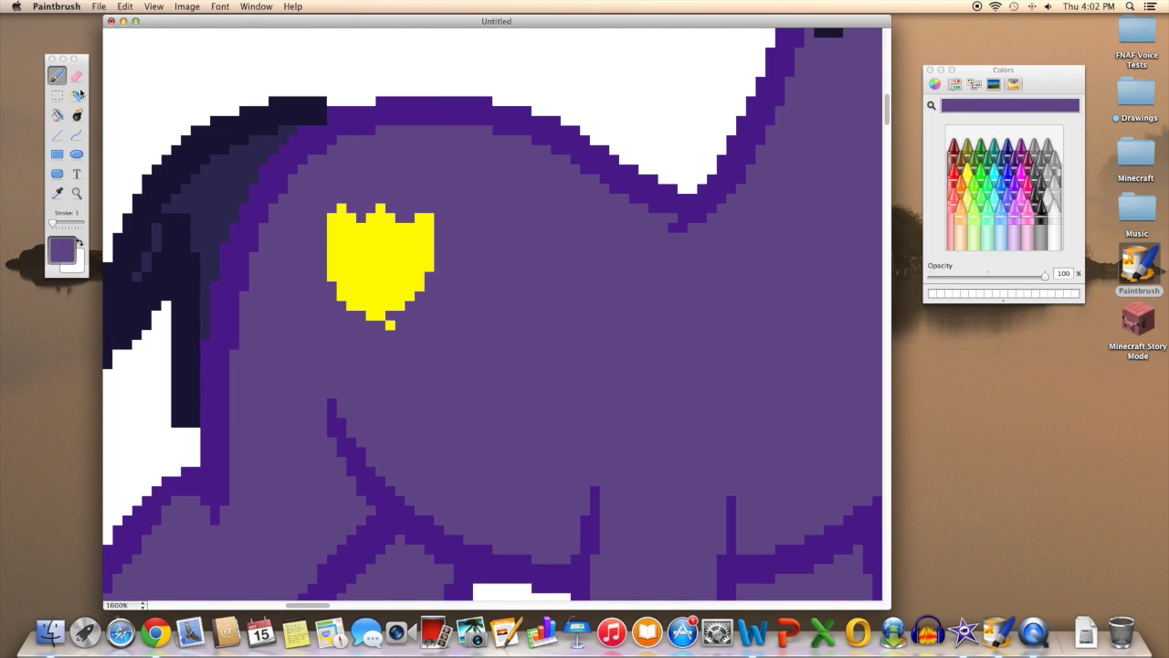
left_click(343, 272)
mouse_move(343, 271)
left_mouse_down()
mouse_move(347, 292)
mouse_move(379, 316)
mouse_move(423, 280)
left_mouse_up()
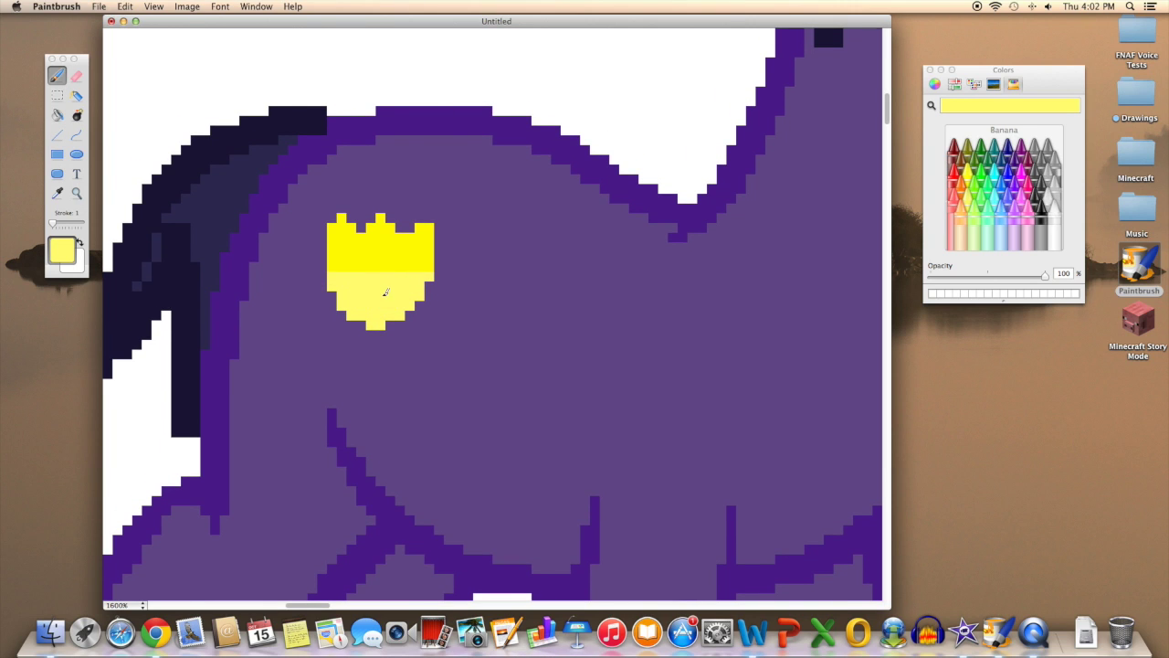
key("z")
scroll(373, 229, "down", 4)
scroll(378, 233, "up", 2)
scroll(377, 233, "right", 5)
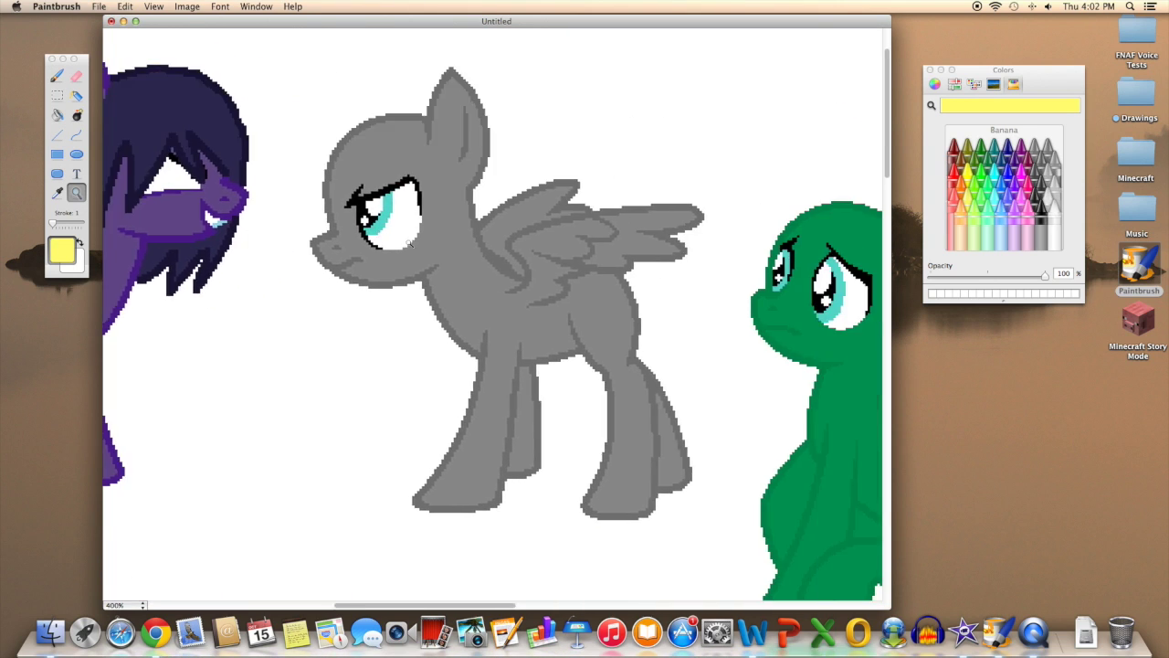
scroll(406, 245, "up", 2)
Step: Fill the grey pony's iris with Clover green
left_click(981, 155)
key("f")
left_click(499, 262)
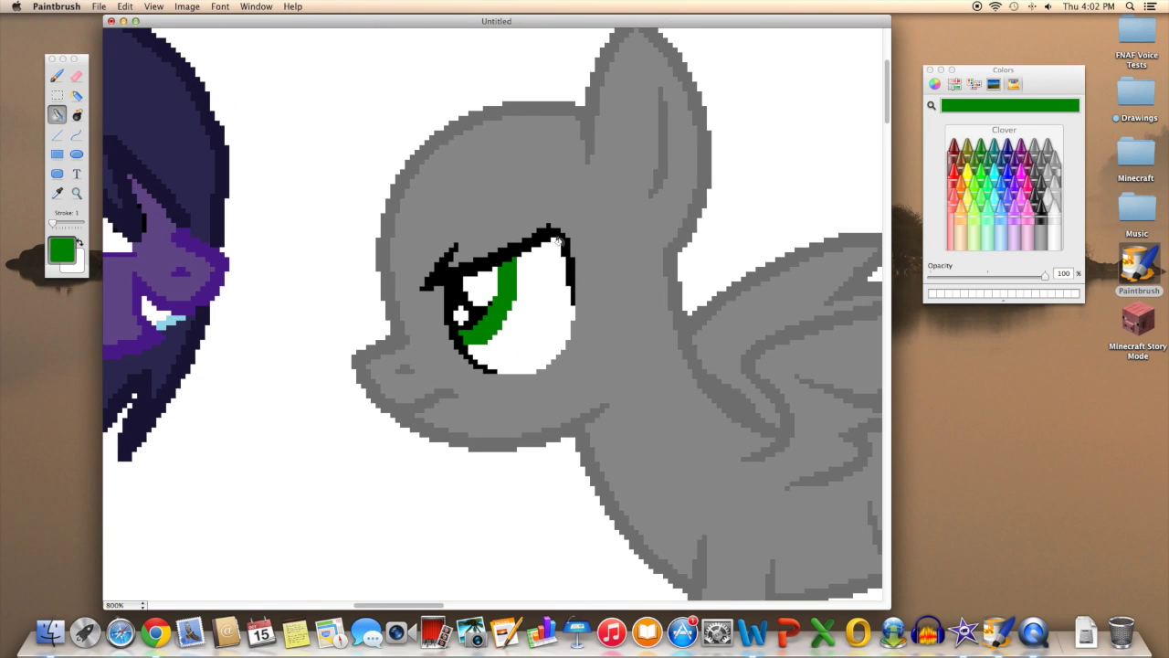
Step: Draw the grey pony's mane outline in yellow from the ear over the head
left_click(964, 177)
left_click(959, 200)
left_click(76, 192)
key("super+equal")
key("super+minus")
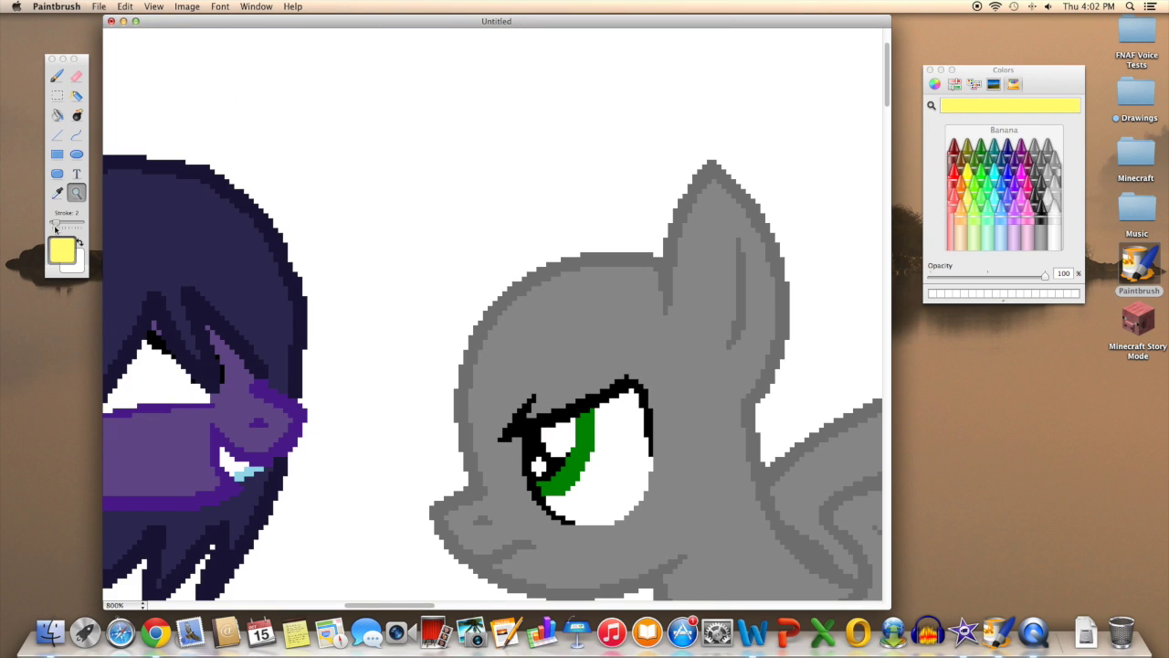
left_click(77, 134)
left_click_drag(673, 207, 420, 393)
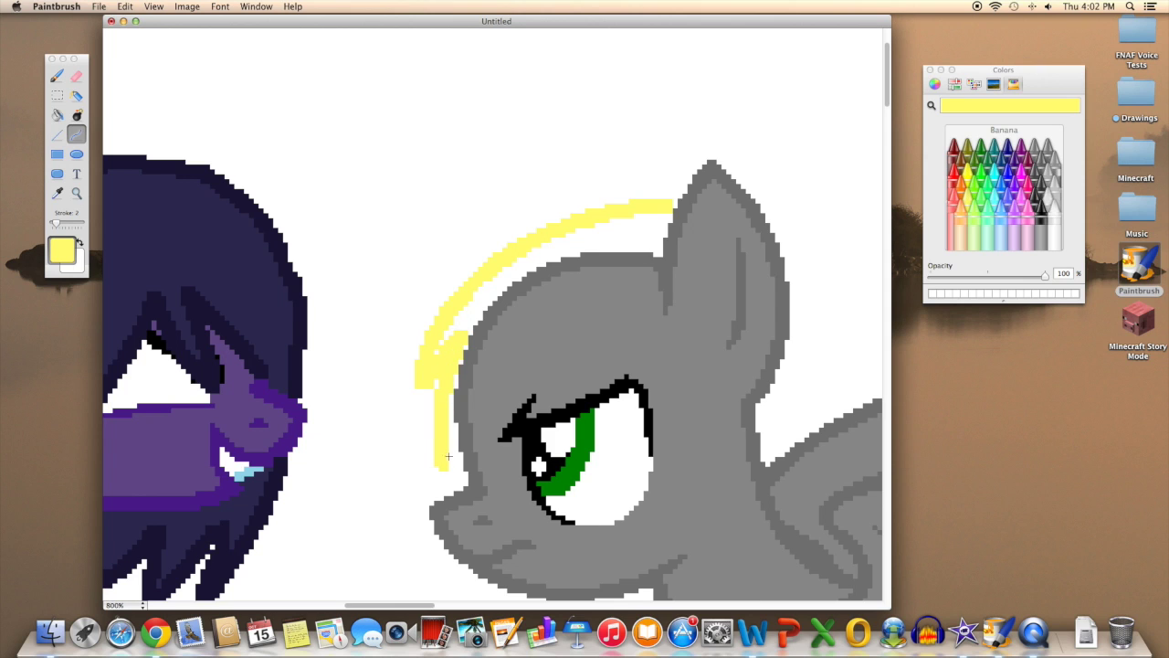
left_click_drag(449, 456, 762, 436)
scroll(762, 437, "down", 5)
scroll(763, 436, "right", 3)
left_click_drag(644, 265, 647, 391)
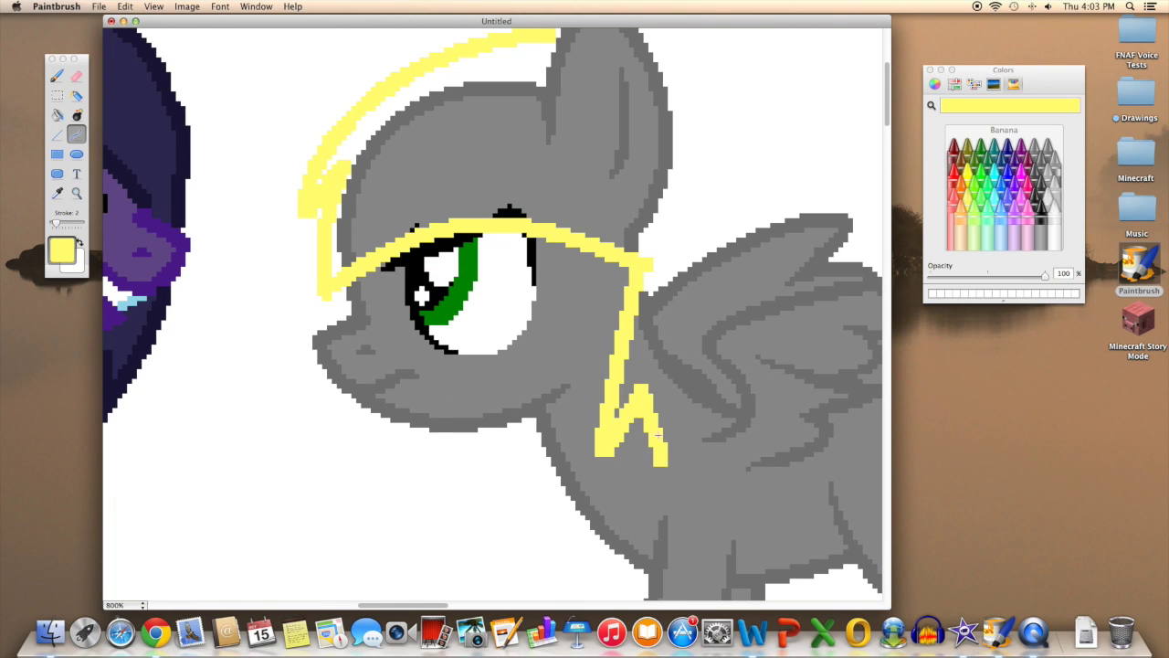
left_click_drag(657, 435, 690, 194)
scroll(690, 194, "up", 3)
scroll(677, 161, "down", 3)
scroll(677, 160, "left", 1)
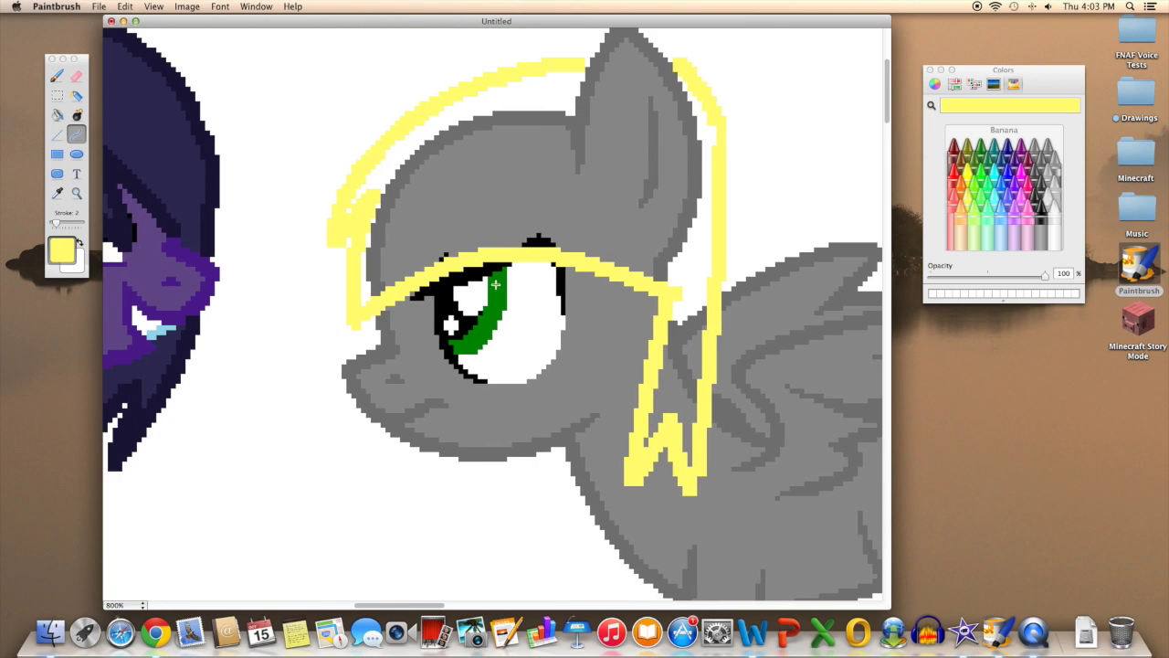
Step: Fill the four mane sections with pale Banana yellow
left_click(954, 83)
left_click(57, 114)
left_click(494, 182)
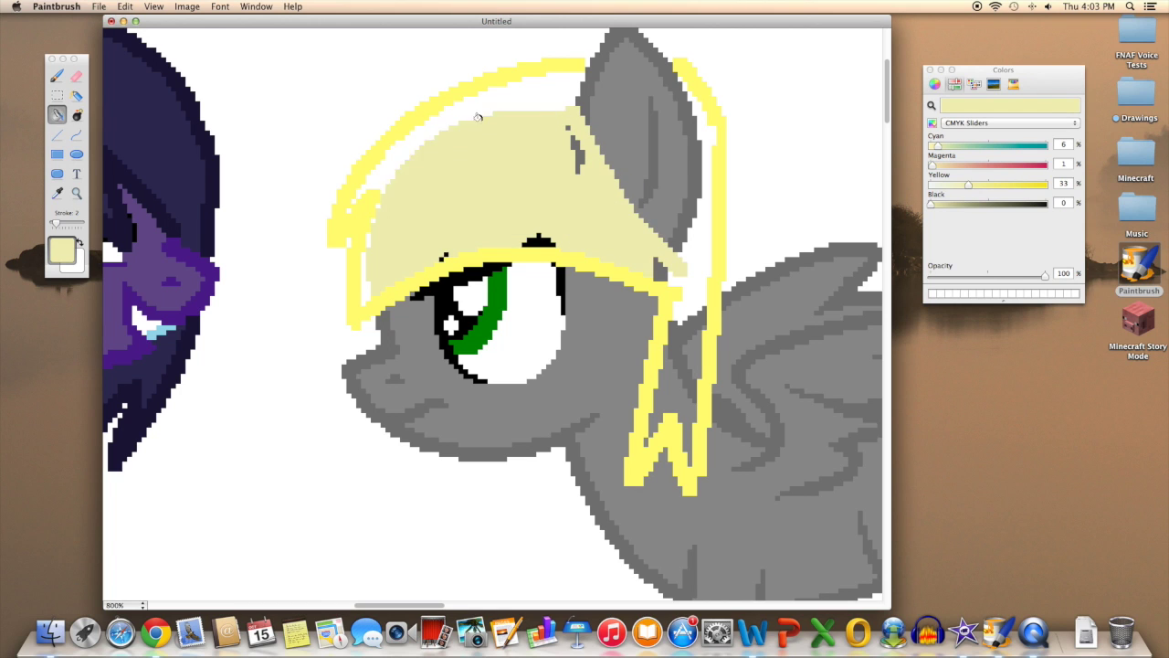
left_click(457, 96)
left_click(709, 210)
left_click(675, 356)
scroll(644, 387, "up", 1)
Step: Fill both of the green pony's irises brown, redoing a failed first fill
key("super+equal")
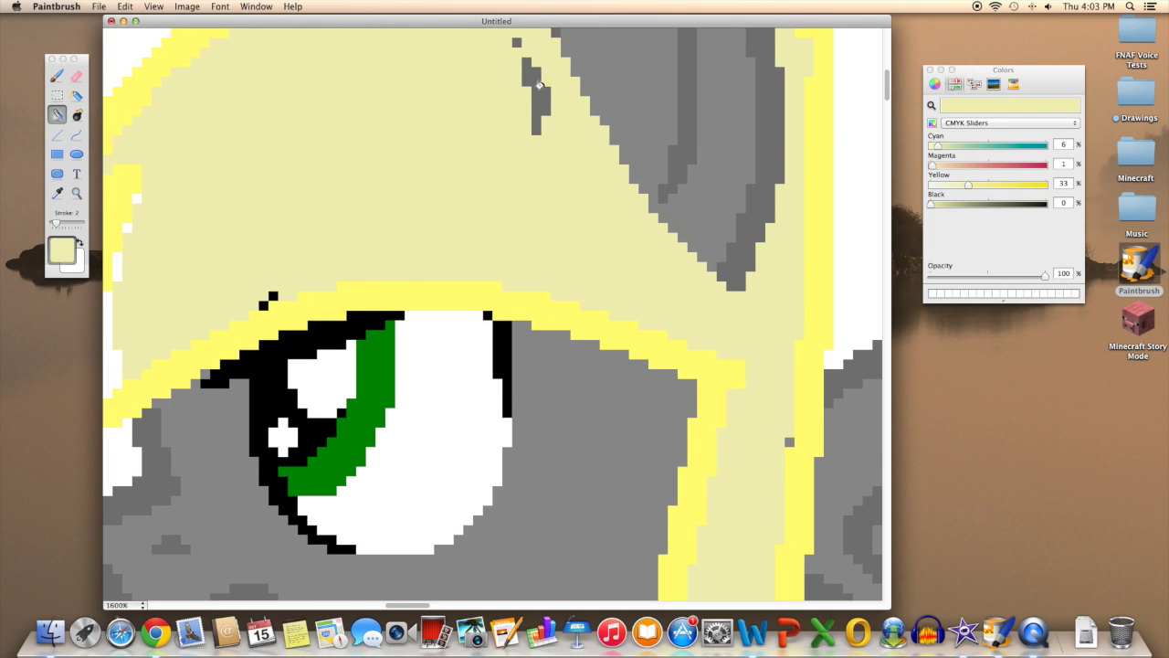
scroll(171, 149, "down", 5)
scroll(683, 230, "up", 4)
scroll(683, 229, "left", 5)
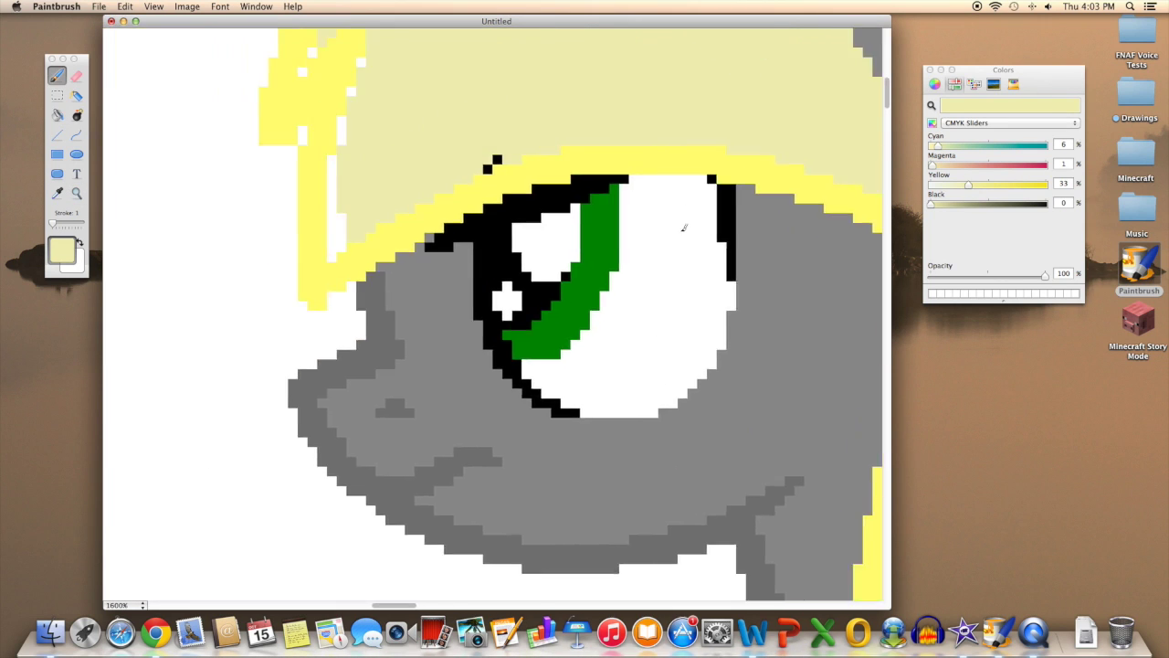
scroll(370, 97, "up", 1)
scroll(328, 197, "up", 3)
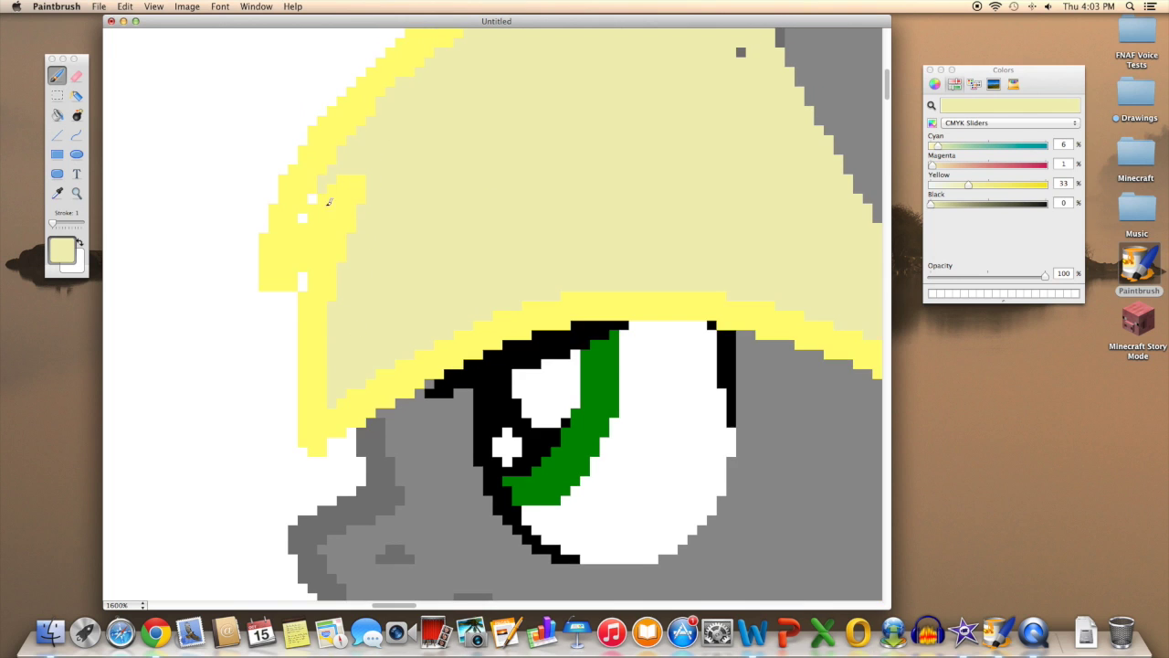
scroll(457, 173, "right", 5)
scroll(457, 174, "up", 2)
scroll(605, 154, "right", 5)
scroll(606, 153, "up", 2)
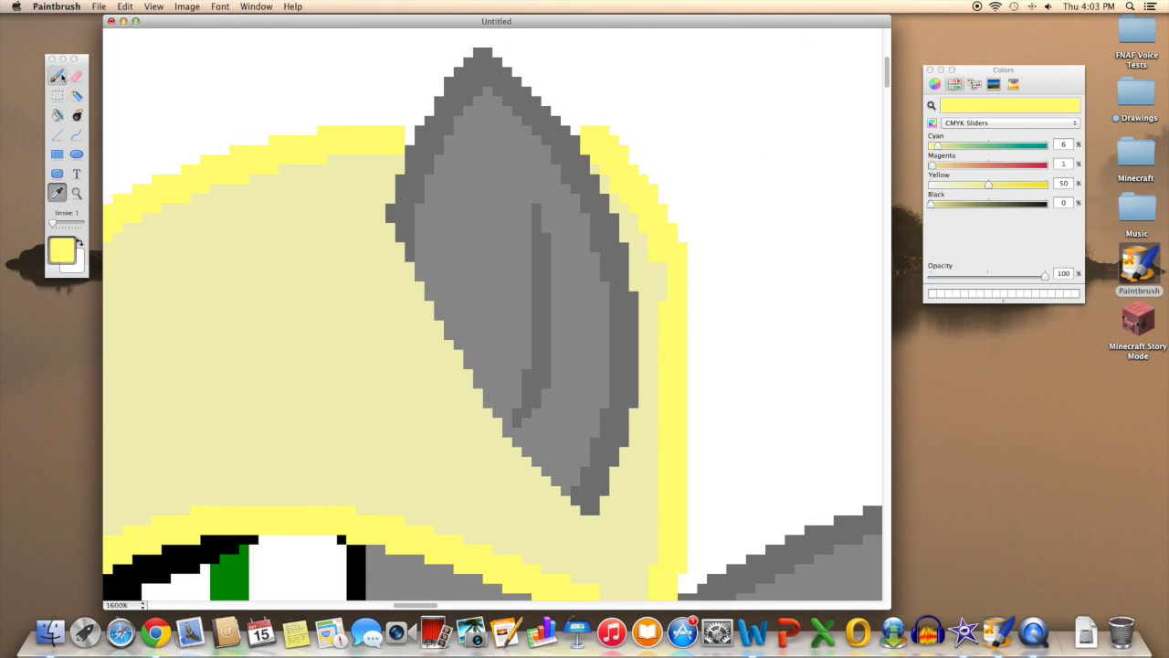
key("super+minus")
scroll(739, 320, "right", 5)
key("super+equal")
left_click(1013, 83)
left_click(954, 83)
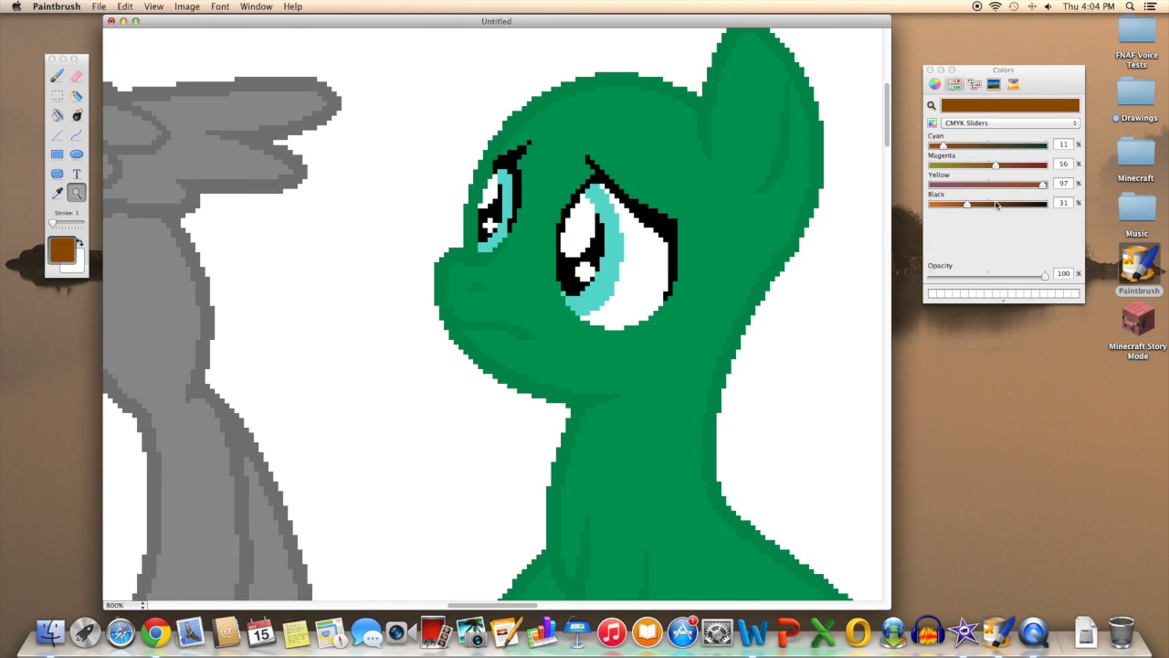
key("f")
left_click(601, 262)
key("super+z")
left_click(601, 262)
left_click(489, 233)
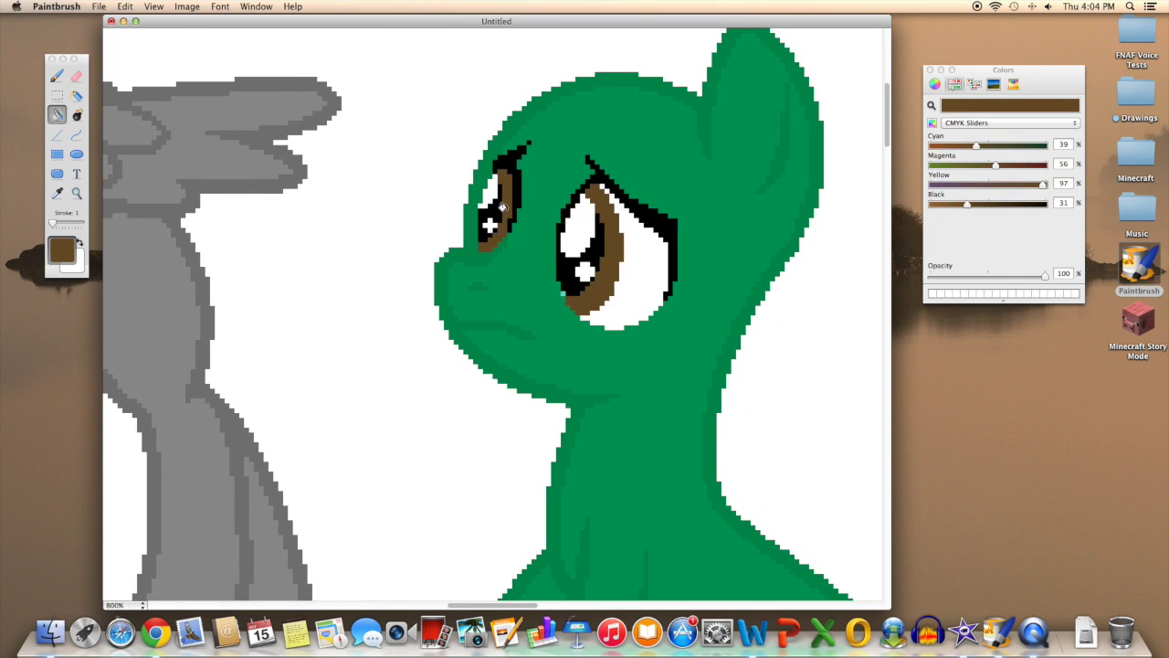
scroll(457, 274, "left", 2)
key("p")
scroll(366, 228, "left", 10)
key("d")
Step: Draw a hooked tail curve behind the grey pony's hip in the sampled mane yellow
left_click(177, 112)
key("z")
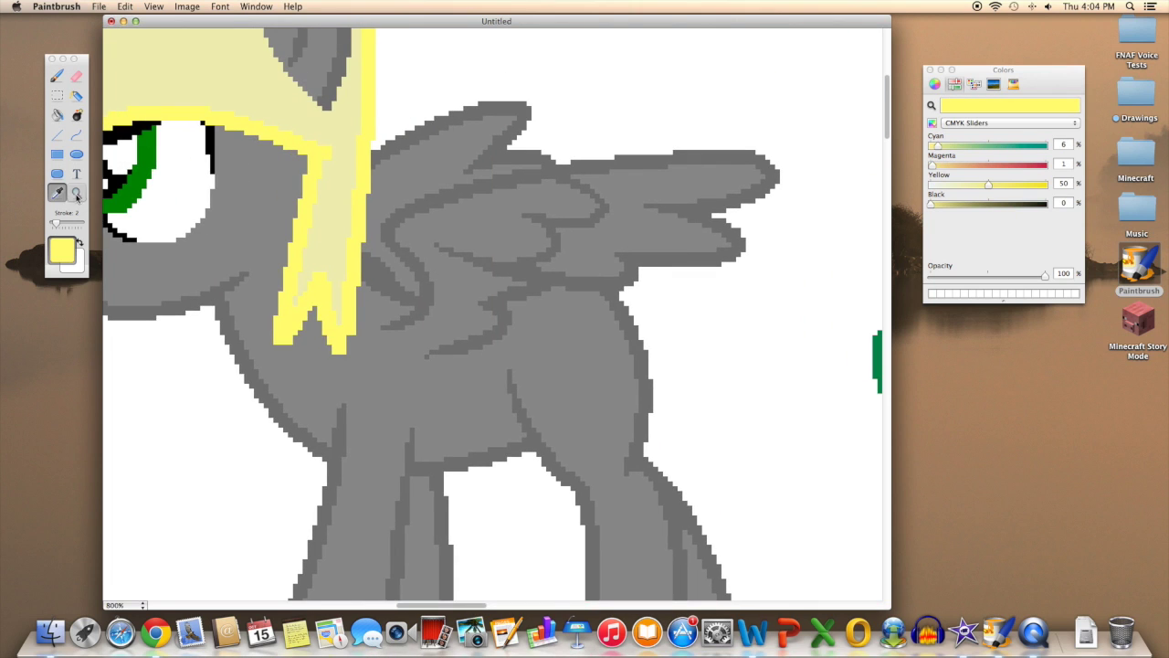
left_click(412, 264)
scroll(412, 264, "right", 5)
scroll(478, 180, "left", 5)
left_click_drag(389, 165, 516, 379)
left_click_drag(453, 216, 469, 336)
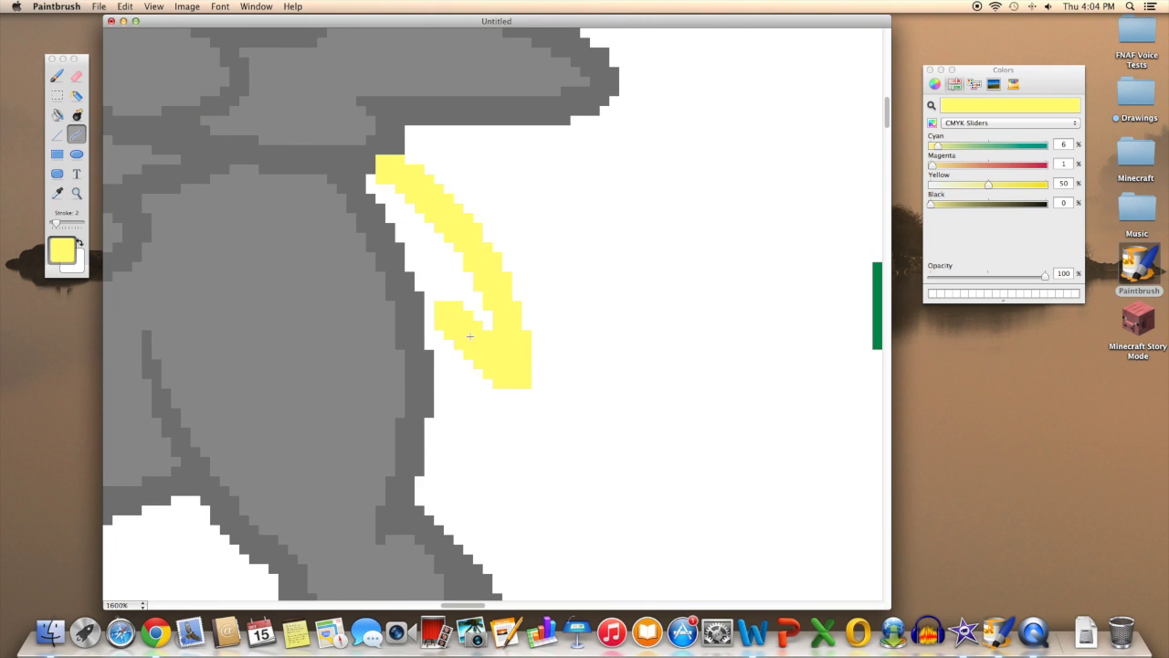
Step: Sample the grey body colour and touch up around the tail with freehand paint
key("d")
scroll(357, 183, "up", 5)
scroll(334, 180, "left", 5)
scroll(335, 180, "down", 2)
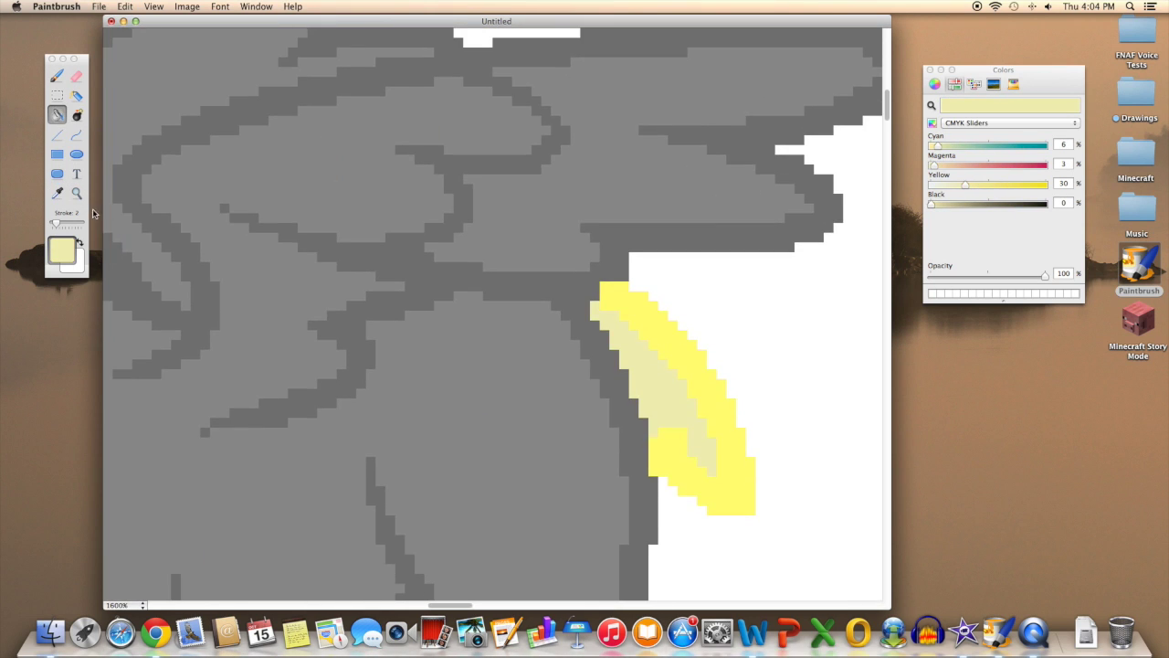
left_click(272, 222)
left_click_drag(67, 58, 44, 59)
left_click(56, 76)
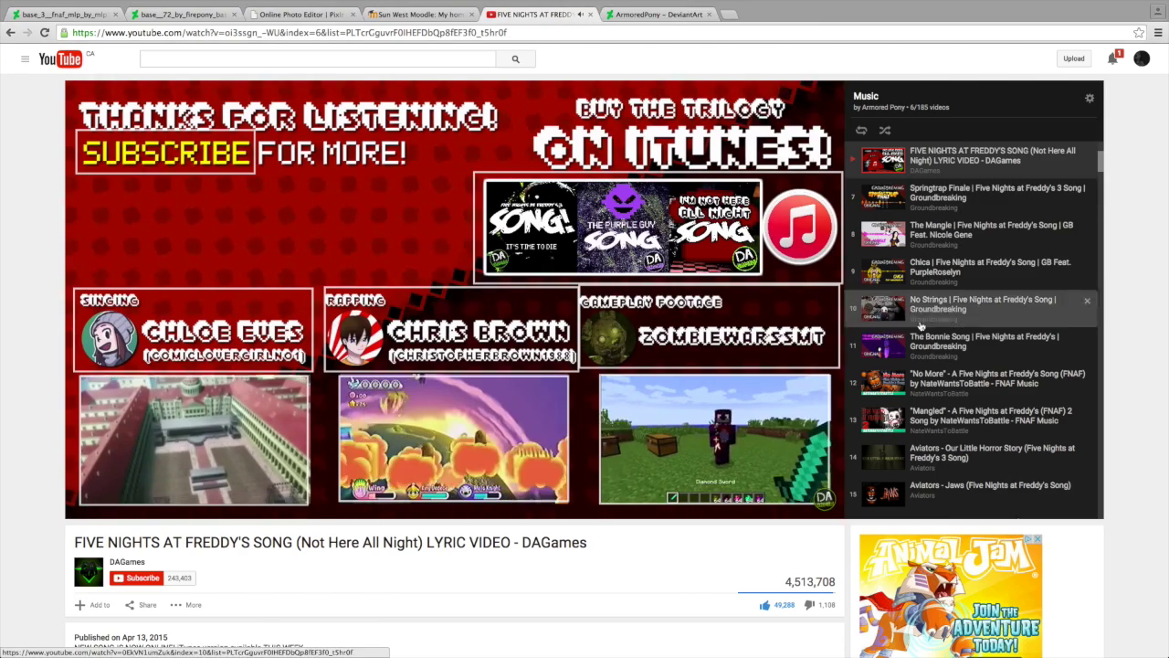
key("z")
scroll(640, 284, "down", 5)
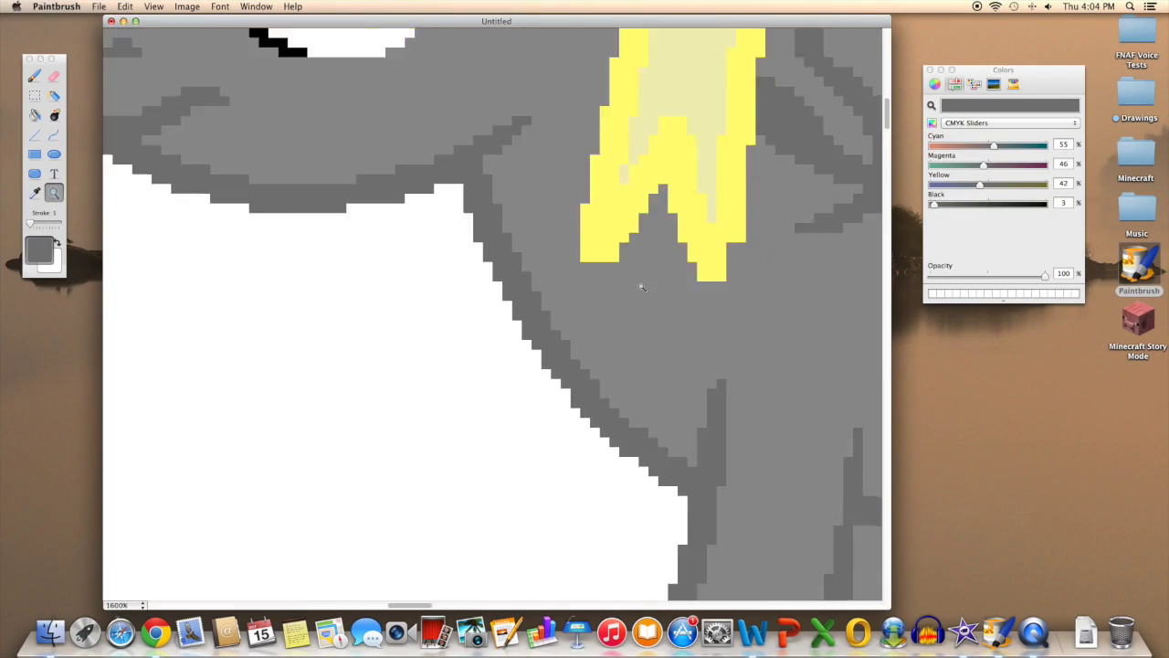
left_click(642, 288, "alt")
scroll(642, 288, "left", 5)
scroll(642, 288, "down", 2)
scroll(643, 288, "right", 5)
scroll(642, 288, "down", 2)
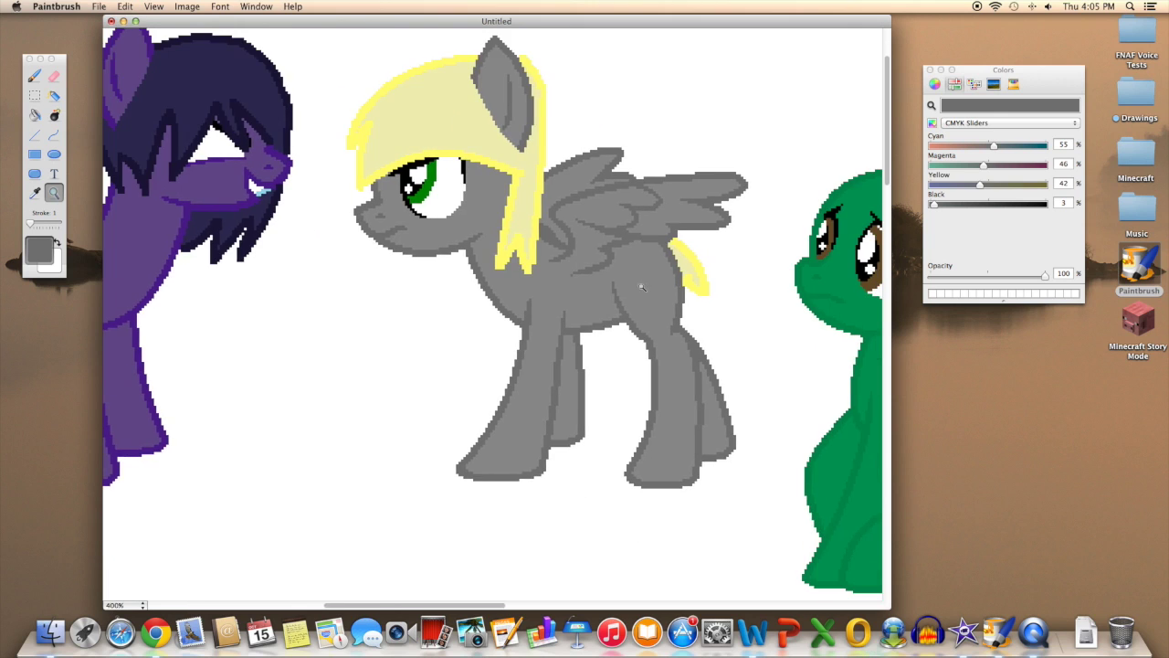
double_click(657, 285)
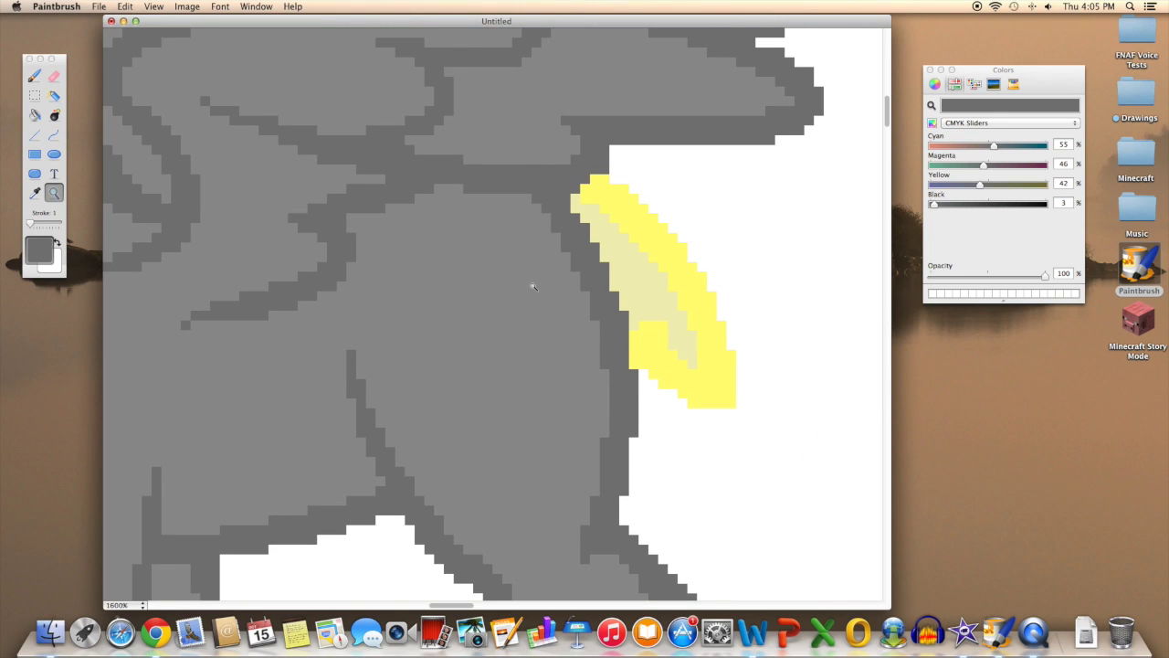
Step: Set a dark brown paint colour with the CMYK values and select freehand painting
left_click(1013, 84)
left_click(987, 182)
left_click(955, 83)
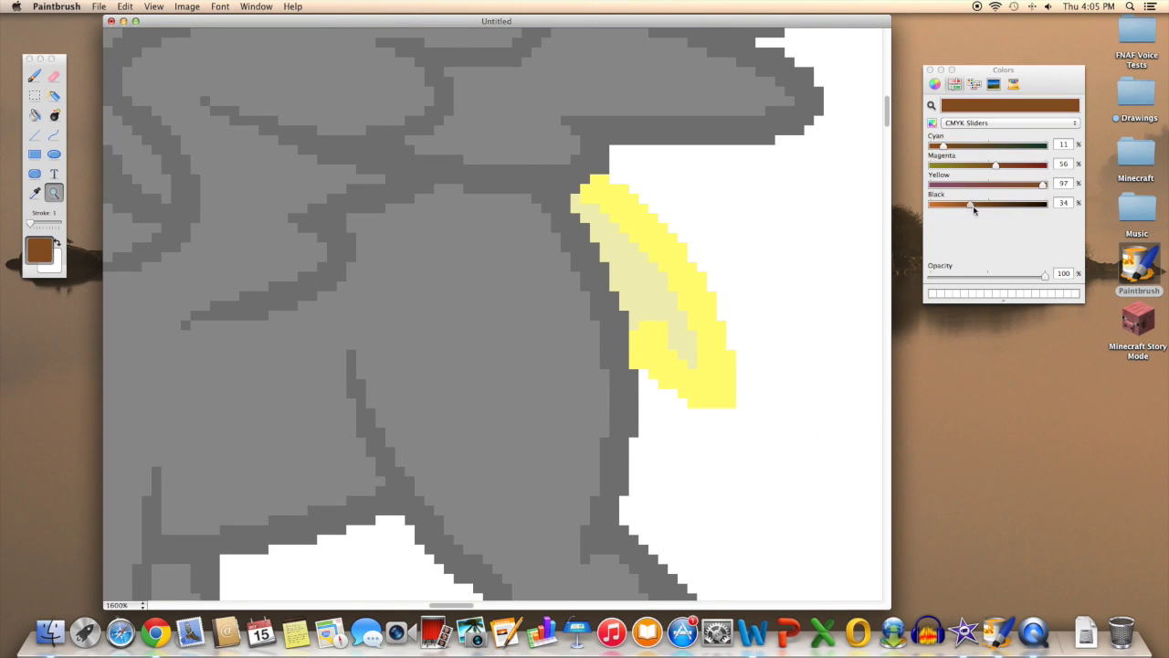
left_click_drag(974, 203, 1005, 203)
scroll(528, 220, "right", 10)
scroll(528, 220, "right", 5)
left_click(528, 220, "alt")
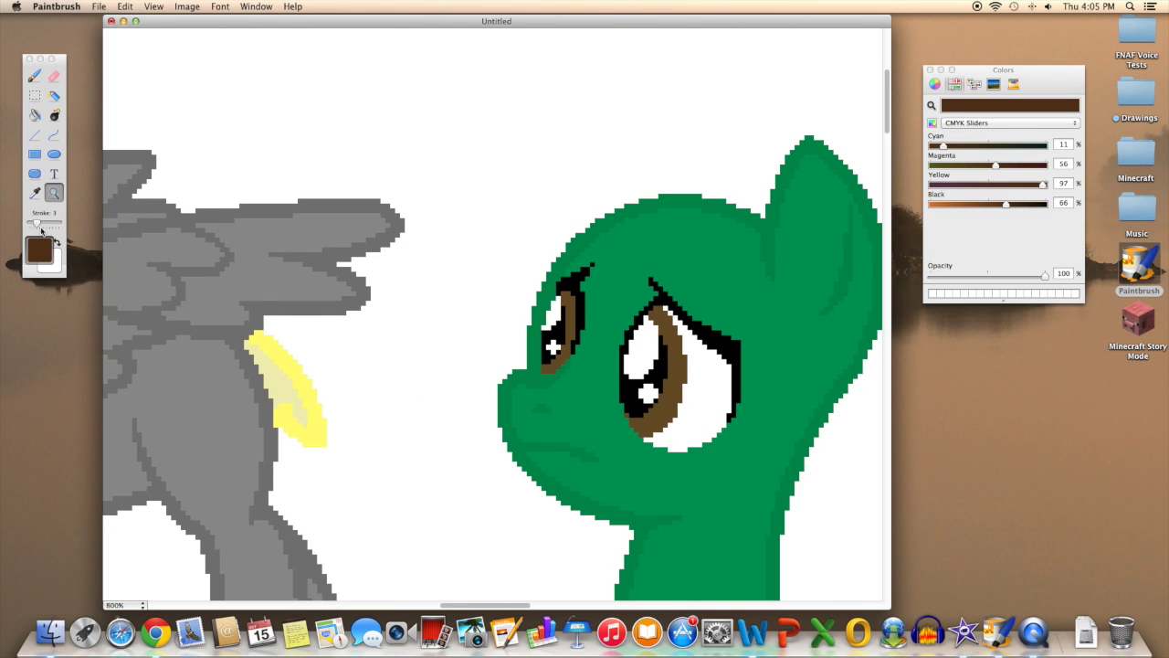
left_click(34, 75)
scroll(493, 320, "right", 5)
mouse_move(619, 165)
left_mouse_down()
mouse_move(323, 268)
mouse_move(539, 456)
mouse_move(621, 402)
left_mouse_up()
scroll(621, 402, "down", 2)
Step: Try brown mane strokes across the eyes and up the head's right edge, undoing failed ones
key("ctrl+z")
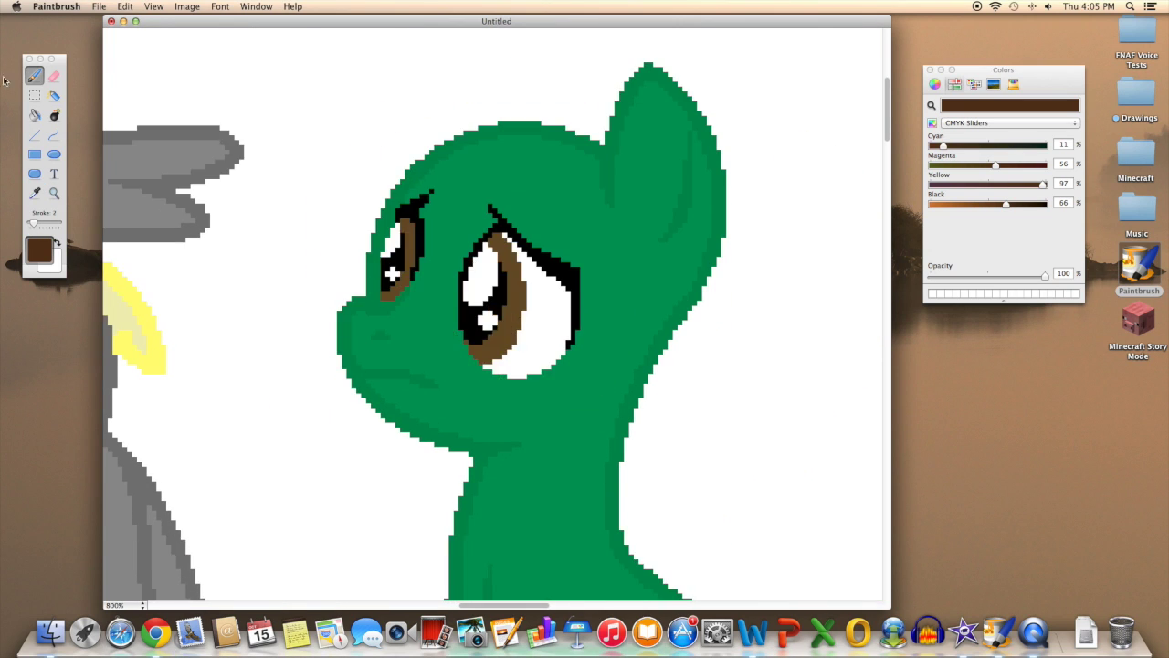
left_click(54, 134)
mouse_move(625, 84)
left_mouse_down()
mouse_move(413, 161)
mouse_move(335, 301)
mouse_move(420, 315)
mouse_move(508, 413)
left_mouse_up()
left_click(34, 76)
key("ctrl+z")
mouse_move(340, 274)
left_mouse_down()
mouse_move(429, 352)
mouse_move(537, 332)
left_mouse_up()
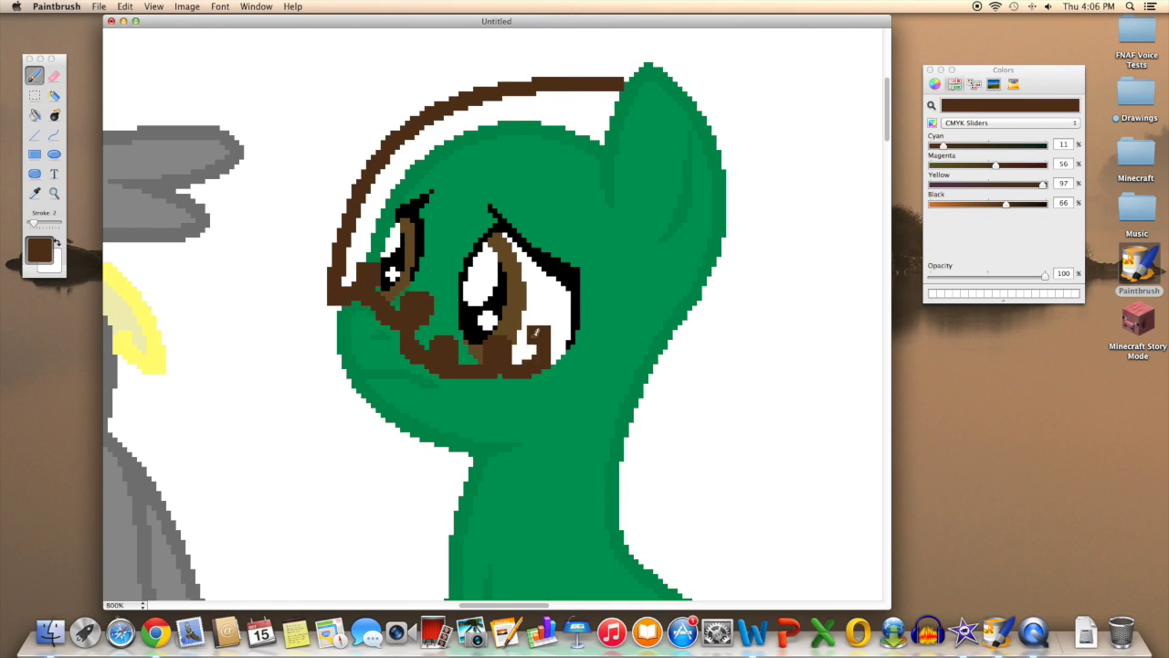
key("ctrl+z")
mouse_move(347, 291)
left_mouse_down()
mouse_move(429, 275)
mouse_move(594, 310)
mouse_move(709, 490)
mouse_move(738, 333)
left_mouse_up()
key("ctrl+z")
scroll(712, 274, "right", 3)
scroll(712, 274, "down", 1)
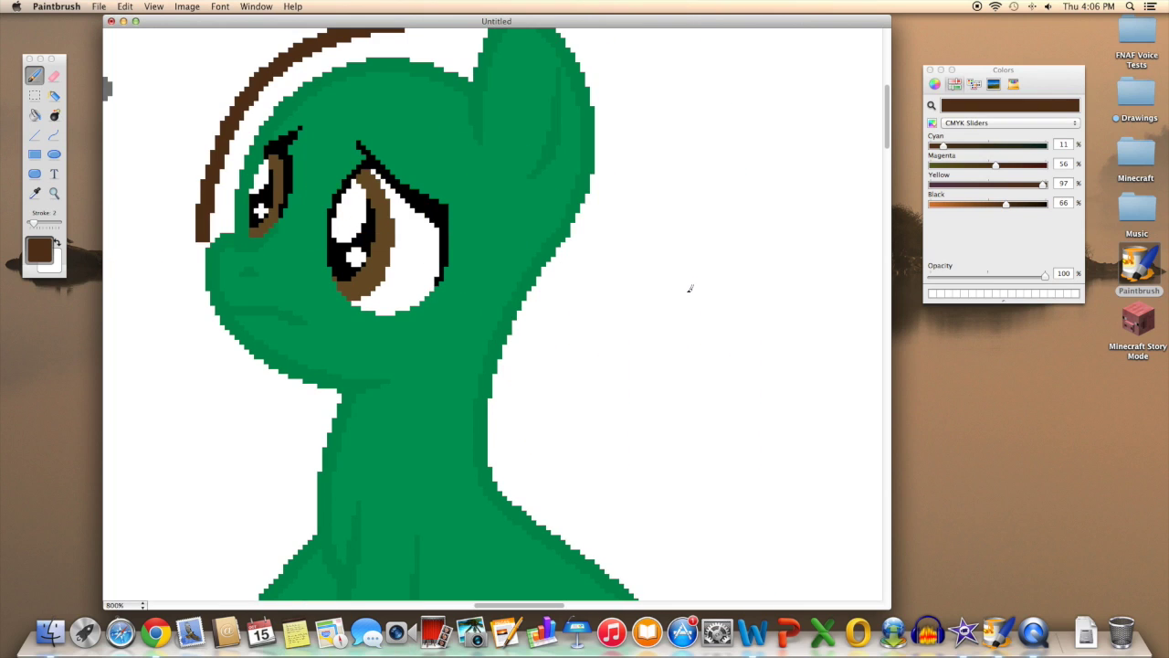
mouse_move(202, 237)
left_mouse_down()
mouse_move(306, 197)
mouse_move(402, 233)
mouse_move(466, 355)
left_mouse_up()
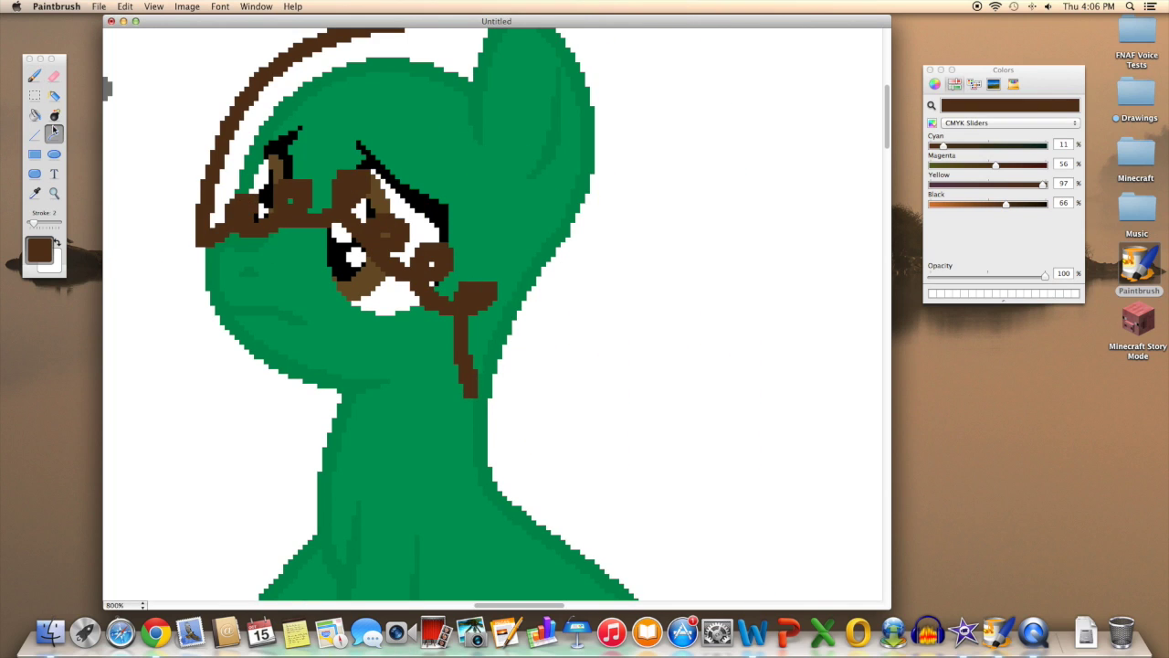
left_click_drag(470, 397, 595, 184)
left_click_drag(539, 292, 541, 337)
scroll(541, 337, "right", 3)
scroll(541, 337, "up", 1)
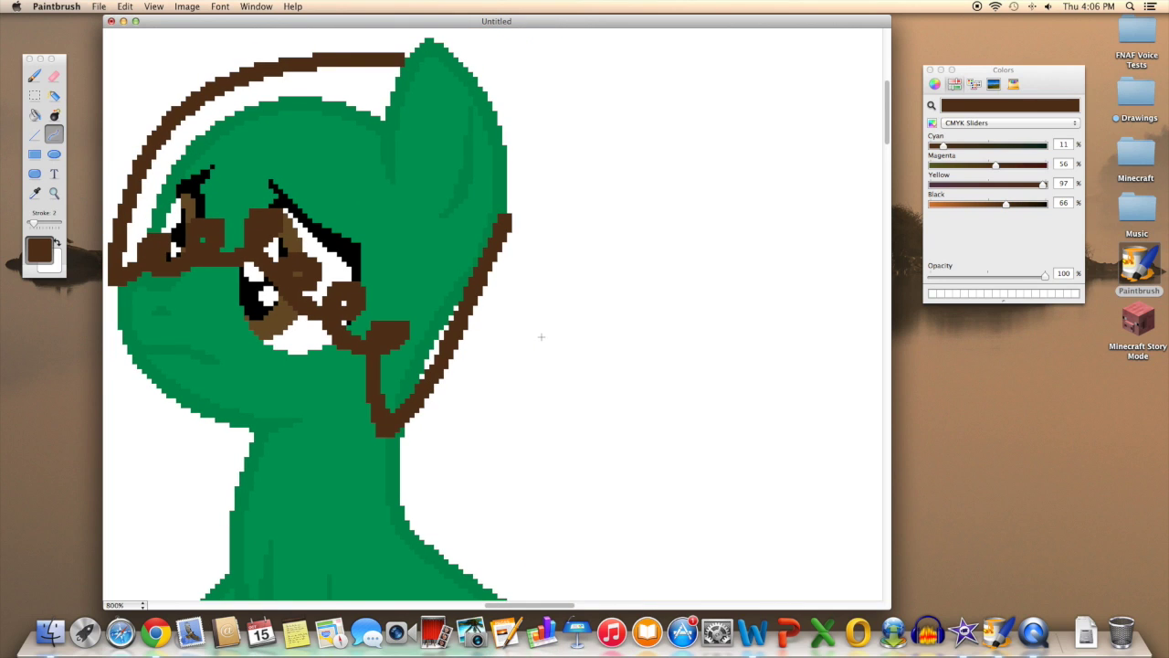
scroll(541, 337, "left", 3)
Step: Redraw a brown ear-to-neck curve and head arc, then undo the head and eye strokes
key("ctrl+z")
key("ctrl+z")
key("ctrl+z")
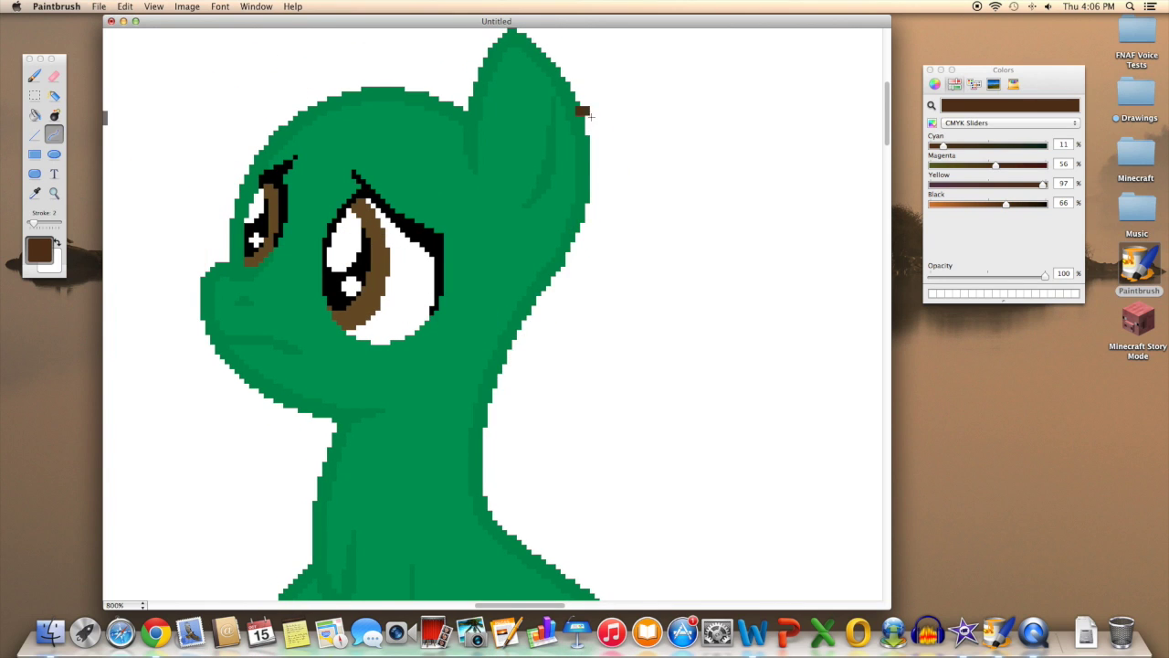
left_click_drag(583, 110, 454, 468)
left_click_drag(512, 384, 416, 526)
scroll(425, 462, "up", 2)
left_click_drag(422, 443, 464, 331)
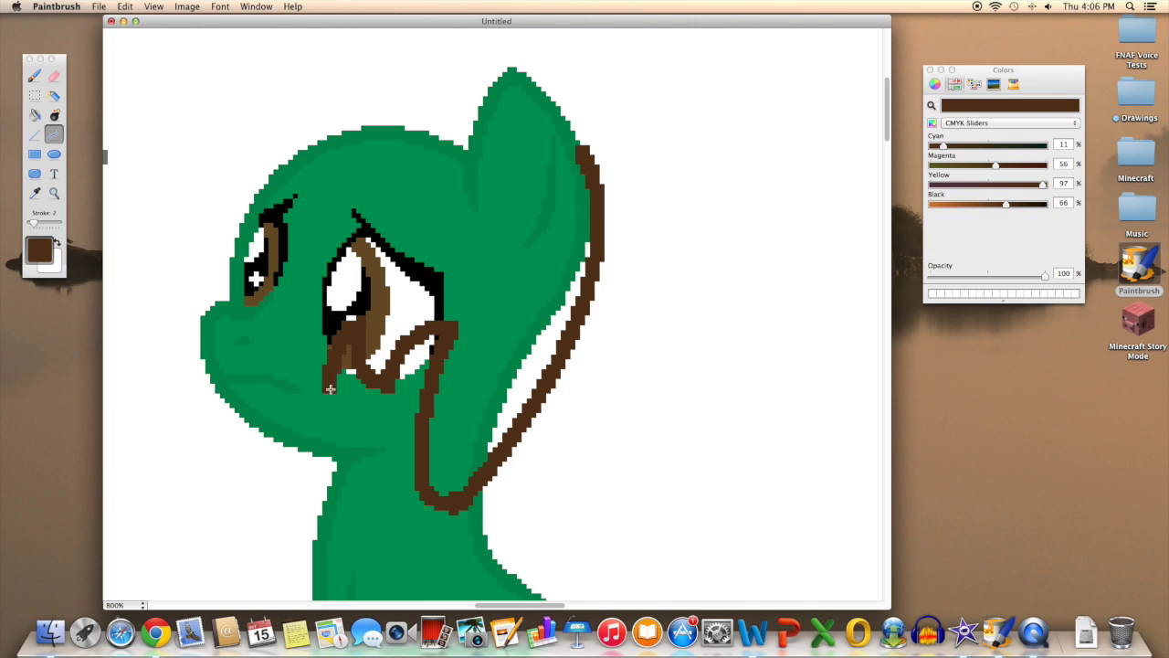
left_click_drag(330, 388, 297, 342)
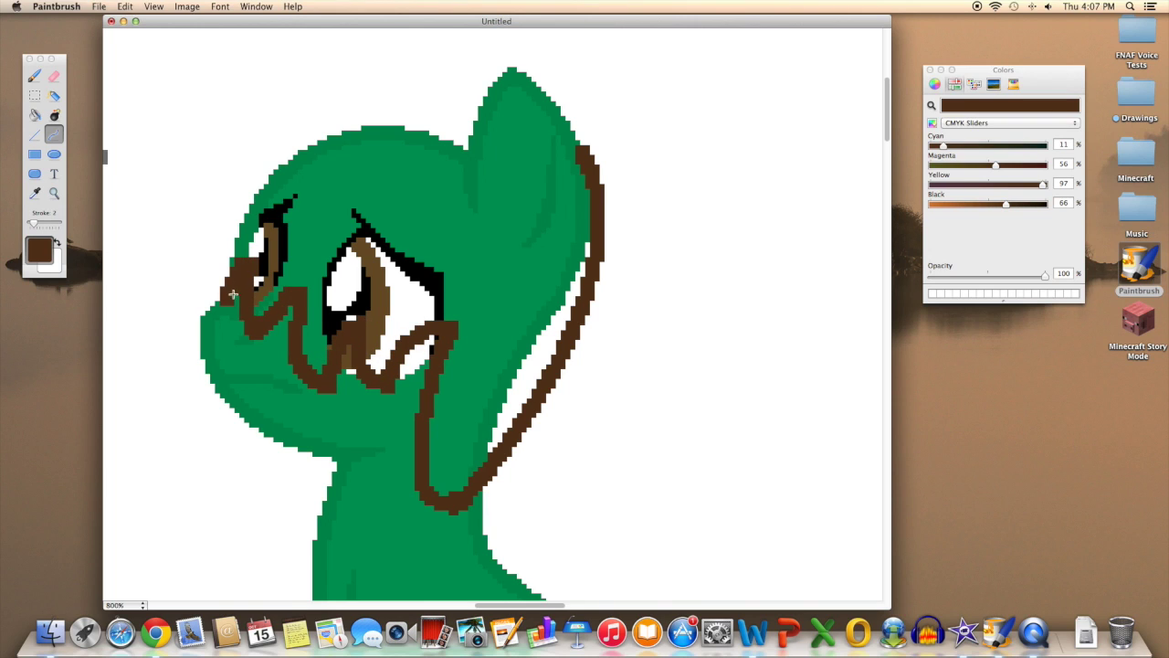
scroll(233, 293, "up", 1)
left_click_drag(223, 291, 496, 92)
left_click_drag(329, 183, 238, 137)
scroll(327, 222, "down", 1)
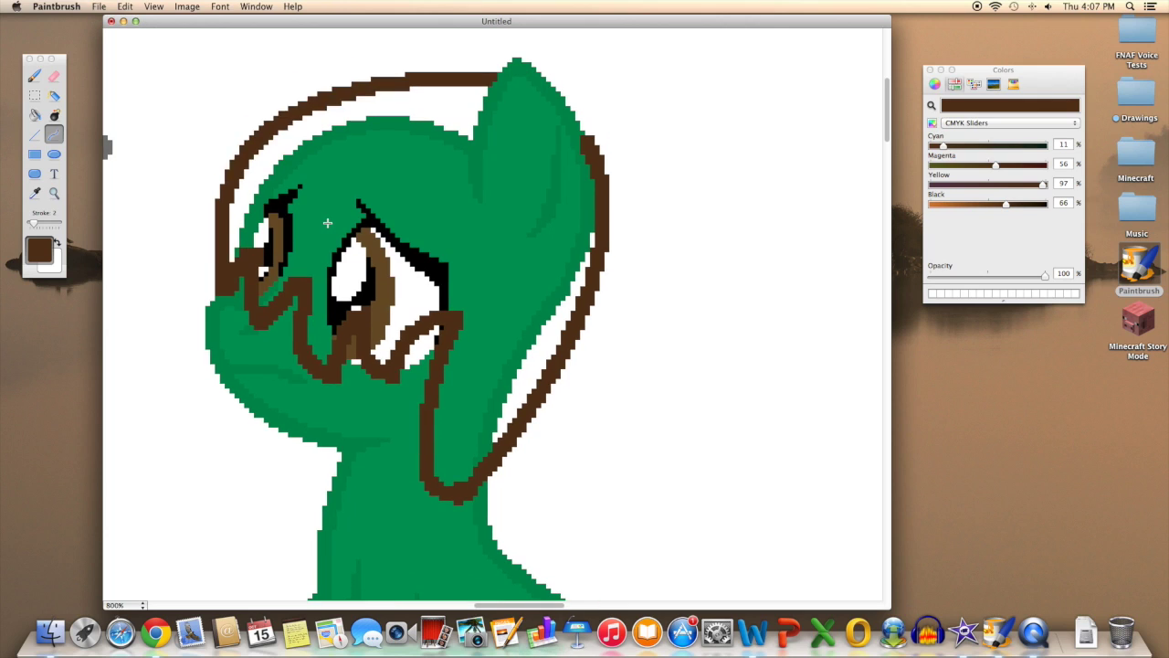
key("super+z")
key("super+z")
key("super+z")
key("super+z")
key("super+z")
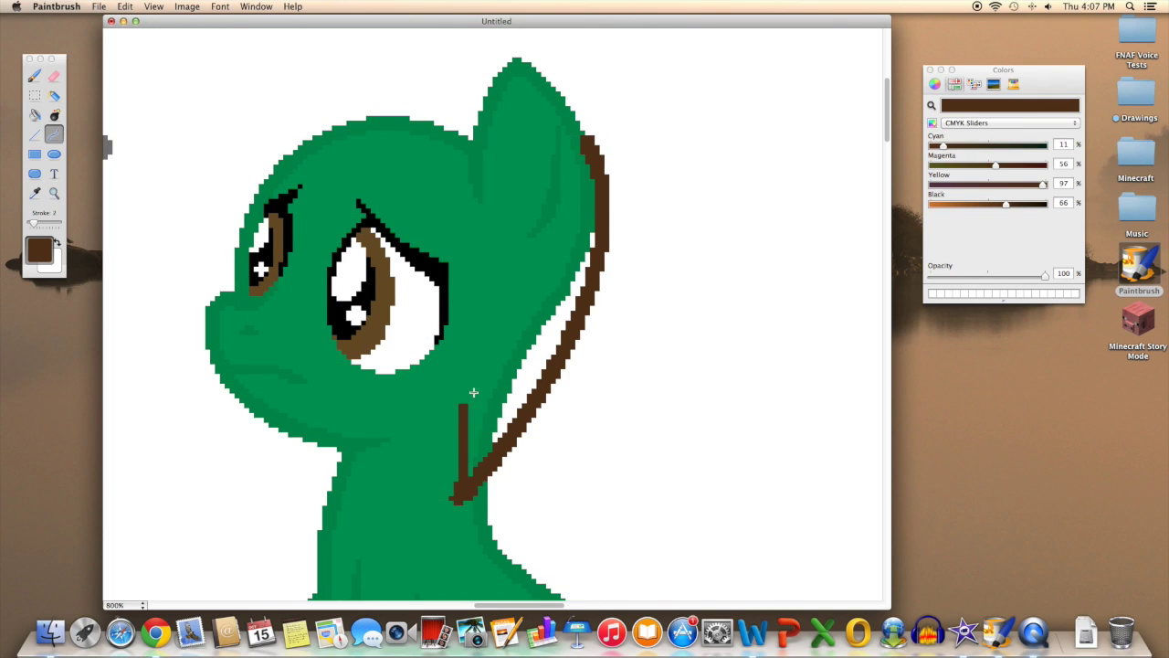
Step: Draw a brown curve down the neck and wavy mane strands around the right eye
left_click_drag(473, 392, 514, 272)
mouse_move(459, 297)
left_mouse_down()
mouse_move(334, 315)
mouse_move(235, 251)
left_mouse_up()
key("super+z")
left_click_drag(511, 276, 417, 315)
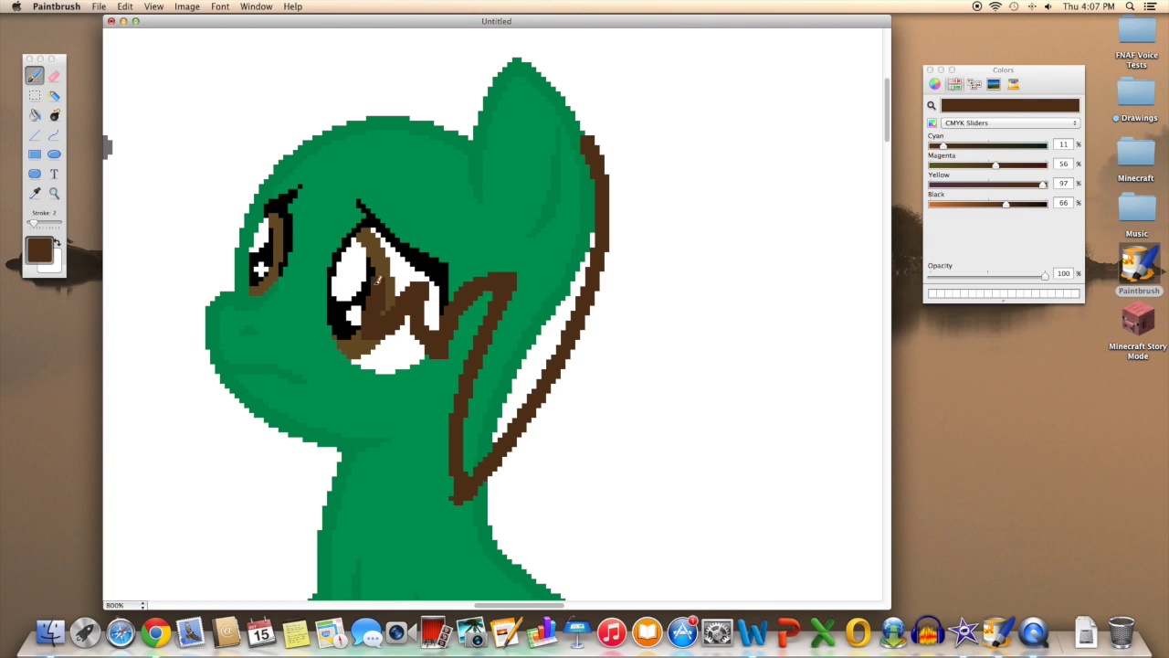
key("super+z")
scroll(356, 280, "up", 2)
left_click_drag(484, 324, 346, 305)
scroll(281, 336, "up", 1)
Step: Outline the brown mane with two curves sweeping across the face and over the head
left_click(54, 134)
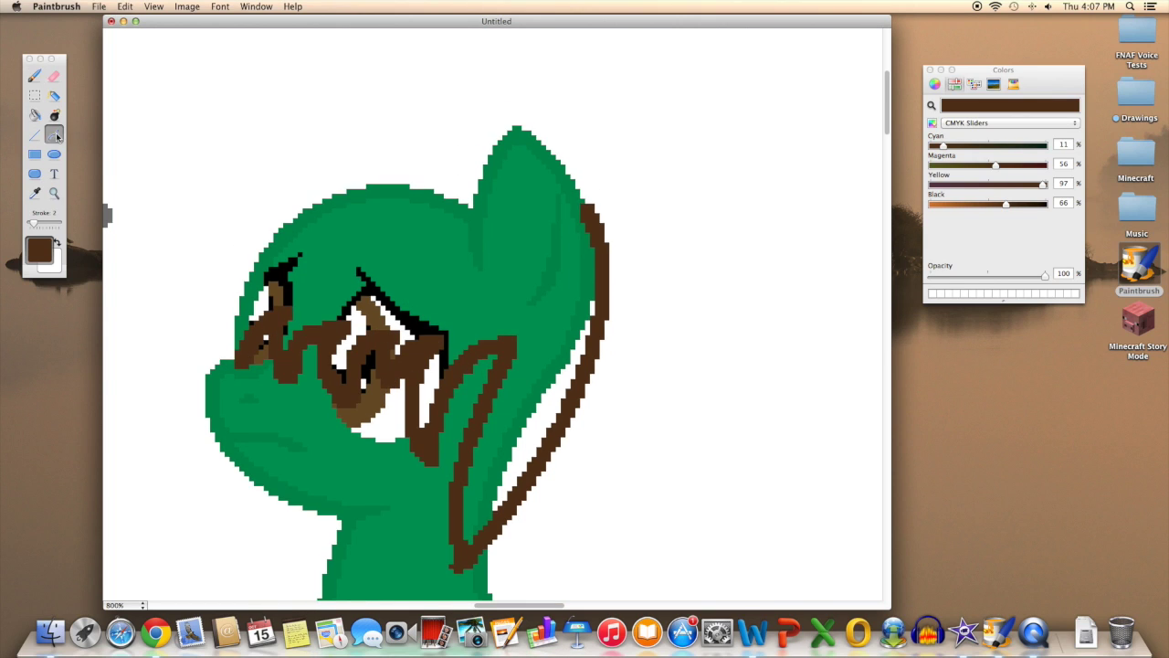
left_click_drag(236, 356, 290, 197)
left_click_drag(223, 228, 336, 167)
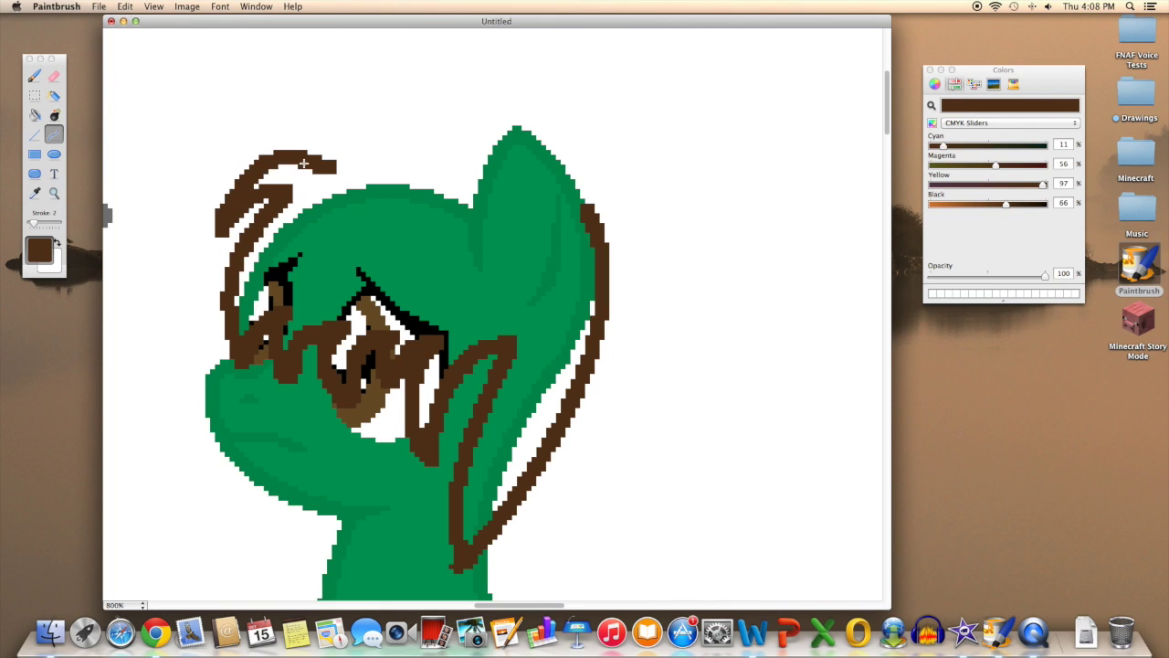
left_click_drag(478, 190, 402, 163)
scroll(399, 220, "down", 2)
left_click_drag(1005, 203, 990, 203)
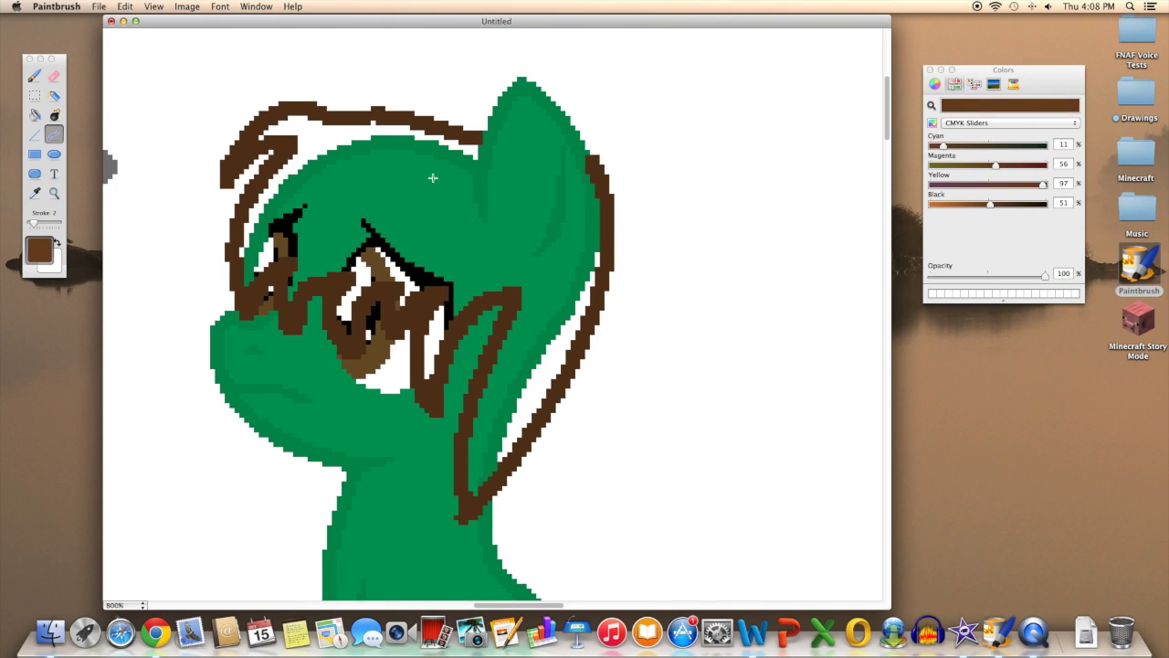
left_click_drag(471, 150, 559, 341)
Step: Fill each mane section and the leftover outline pixels solid brown
left_click(35, 115)
left_click(411, 201)
left_click(365, 130)
left_click(511, 384)
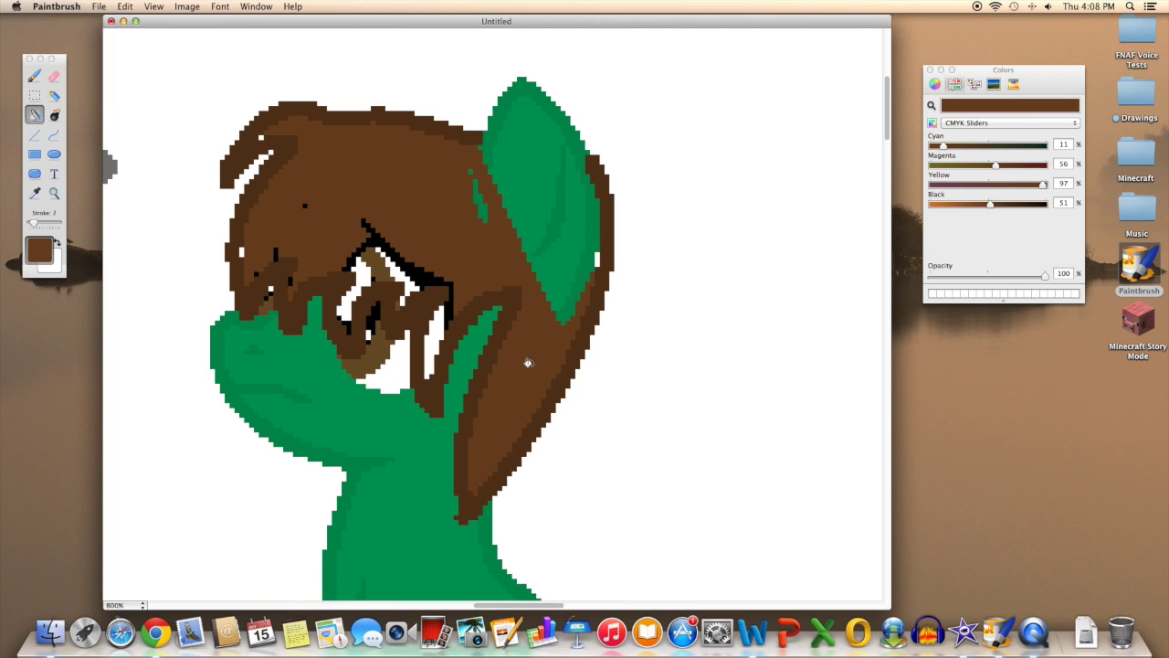
scroll(511, 384, "down", 2)
left_click(445, 244)
left_click(360, 214)
scroll(445, 244, "down", 1)
Step: Zoom in to paint stray black mane pixels brown, then zoom back out to the body
left_click(54, 193)
left_click(405, 150)
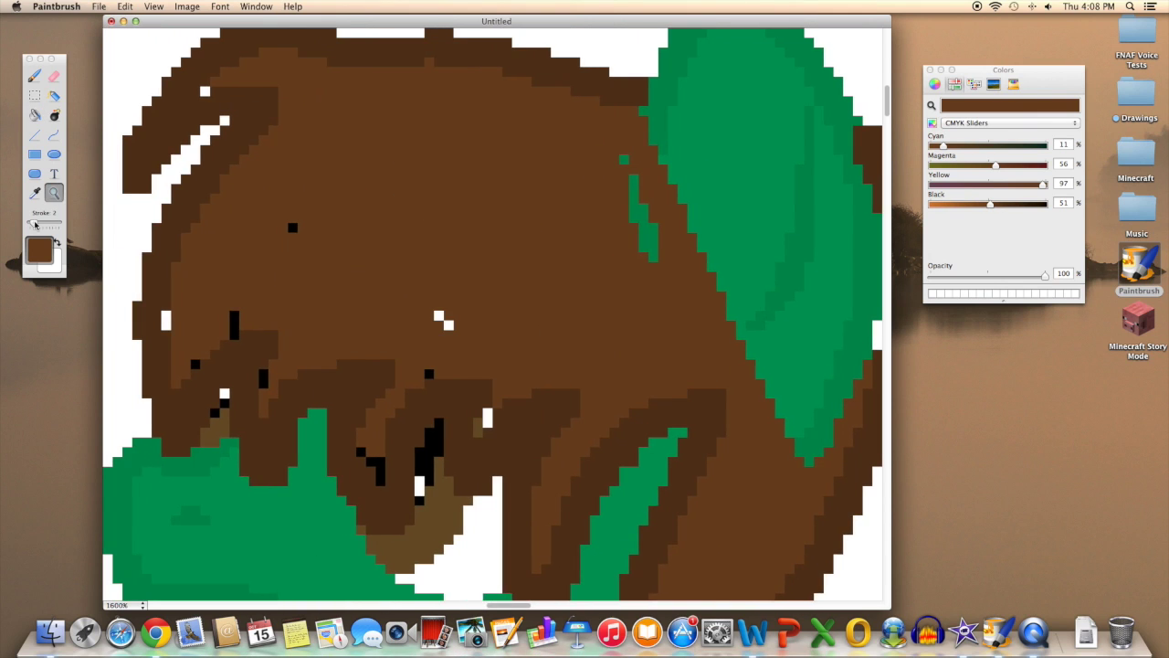
scroll(218, 93, "right", 5)
left_click_drag(410, 121, 425, 180)
scroll(664, 303, "left", 2)
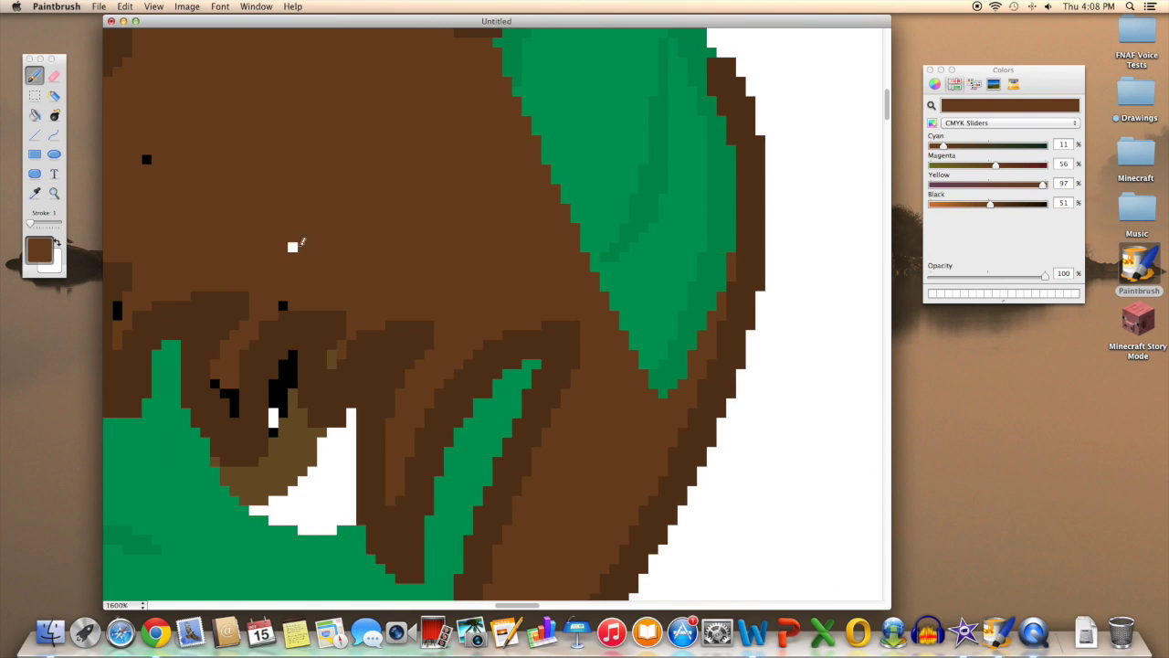
scroll(302, 256, "left", 3)
left_click_drag(334, 393, 341, 415)
scroll(343, 238, "left", 2)
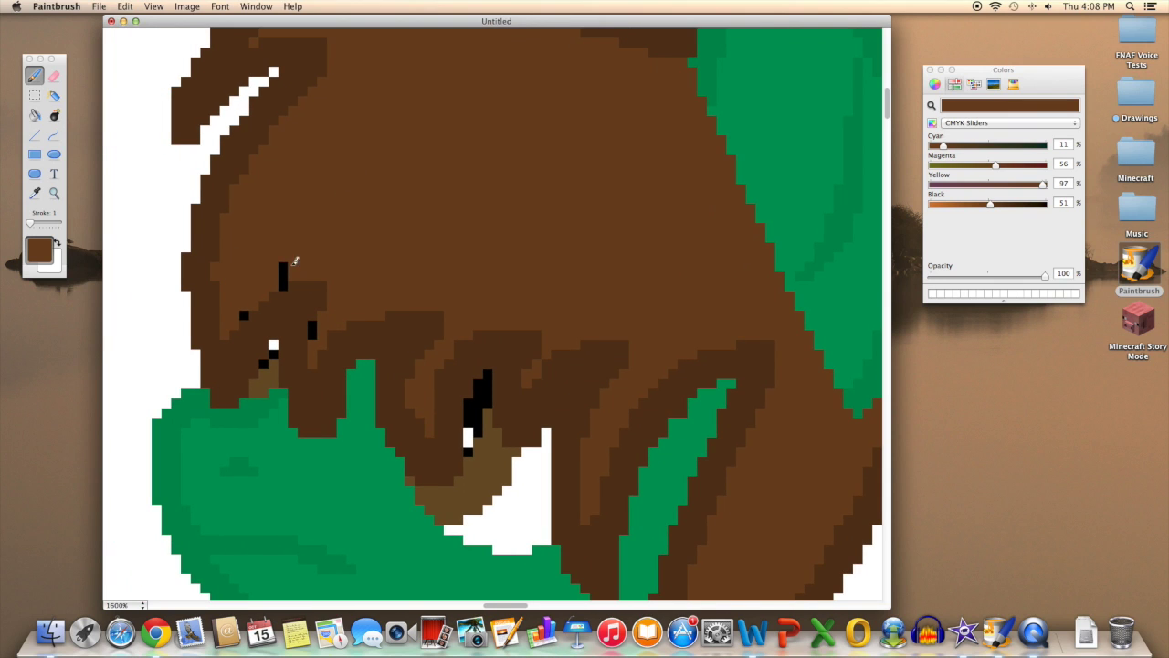
left_click(54, 193)
right_click(393, 274)
Step: Sample the mane brown and draw a tail curving from the hip into jagged strands
left_click(496, 305)
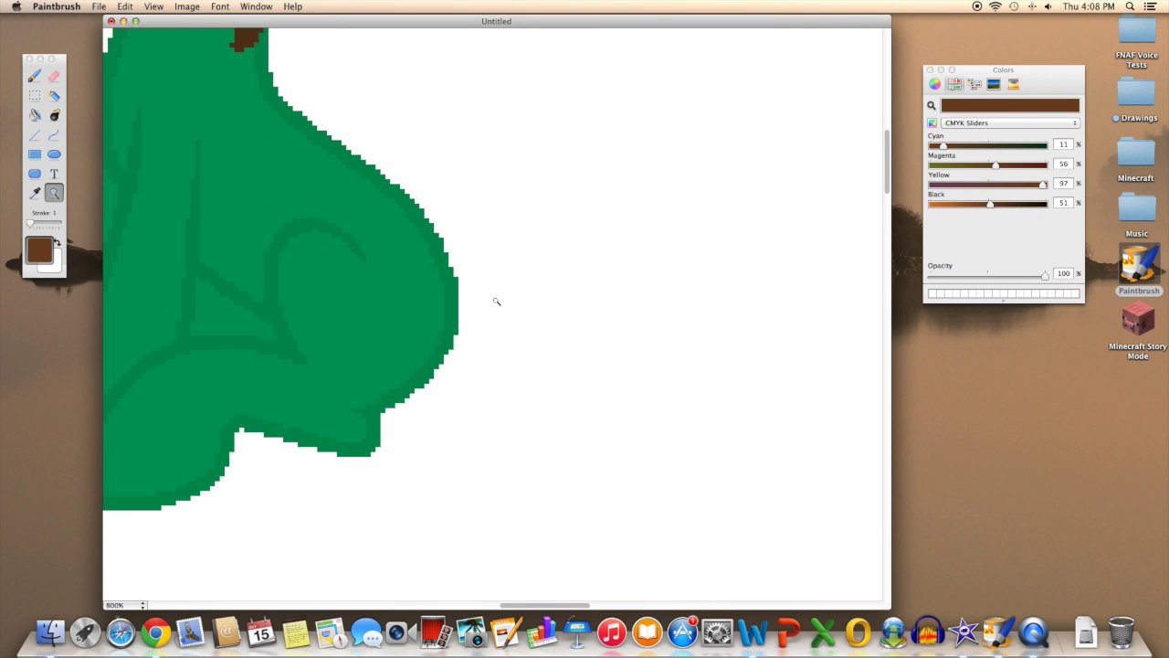
left_click(35, 192)
left_click(256, 42)
left_click(54, 135)
mouse_move(435, 230)
left_mouse_down()
mouse_move(536, 405)
mouse_move(498, 341)
left_mouse_up()
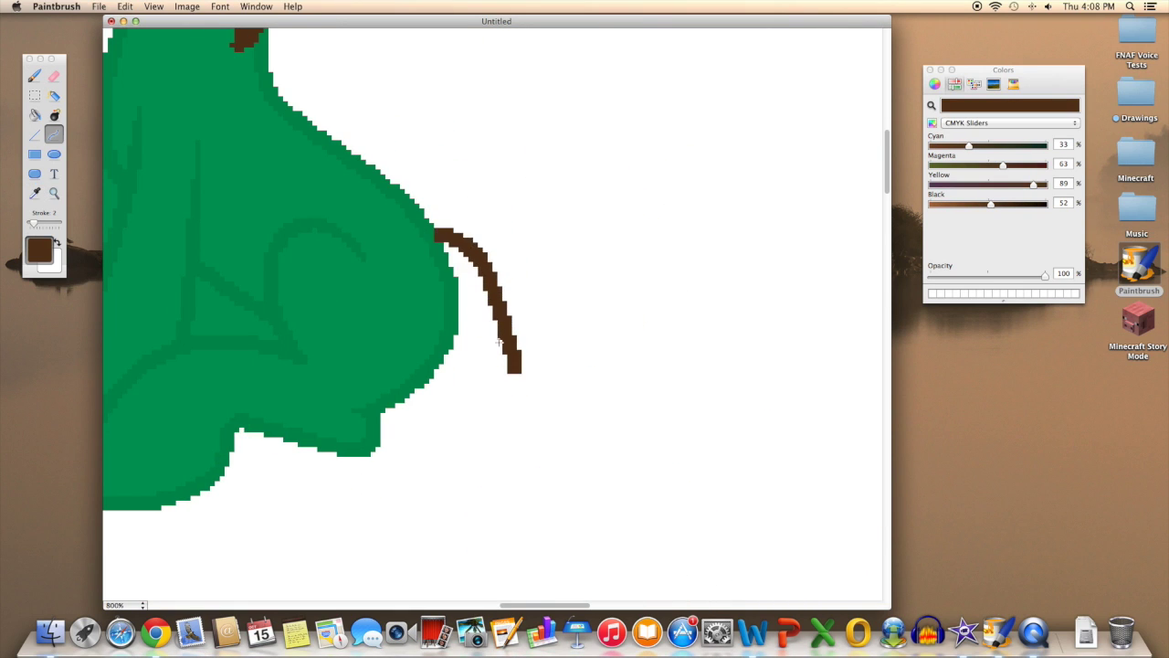
left_click_drag(480, 388, 433, 423)
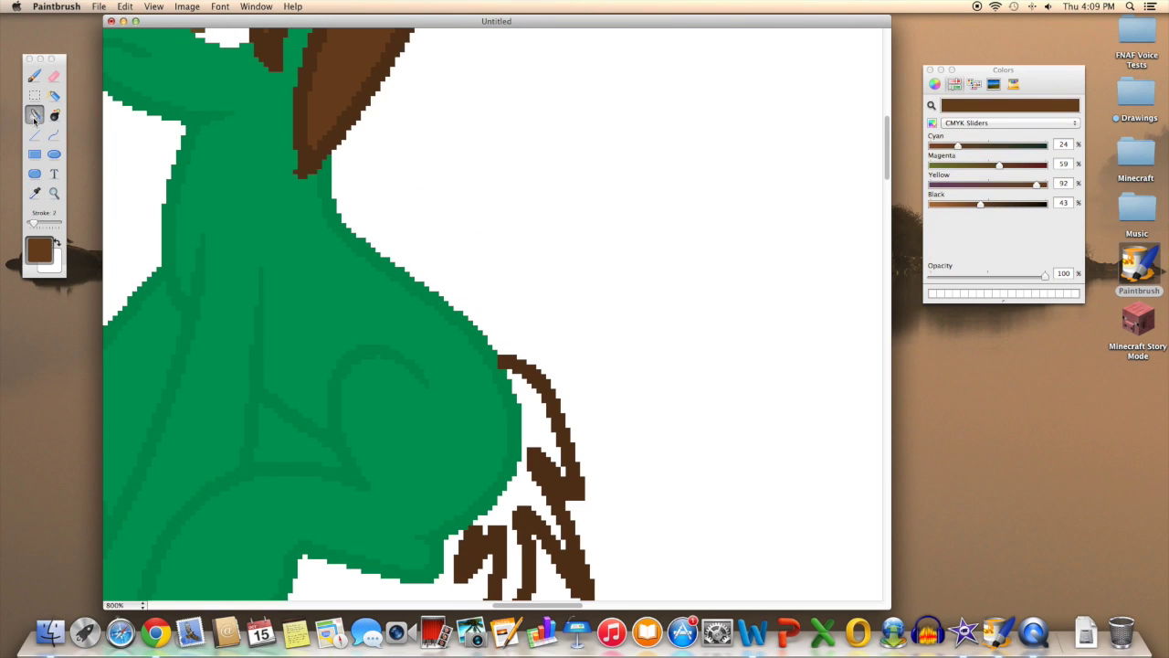
scroll(563, 362, "up", 5)
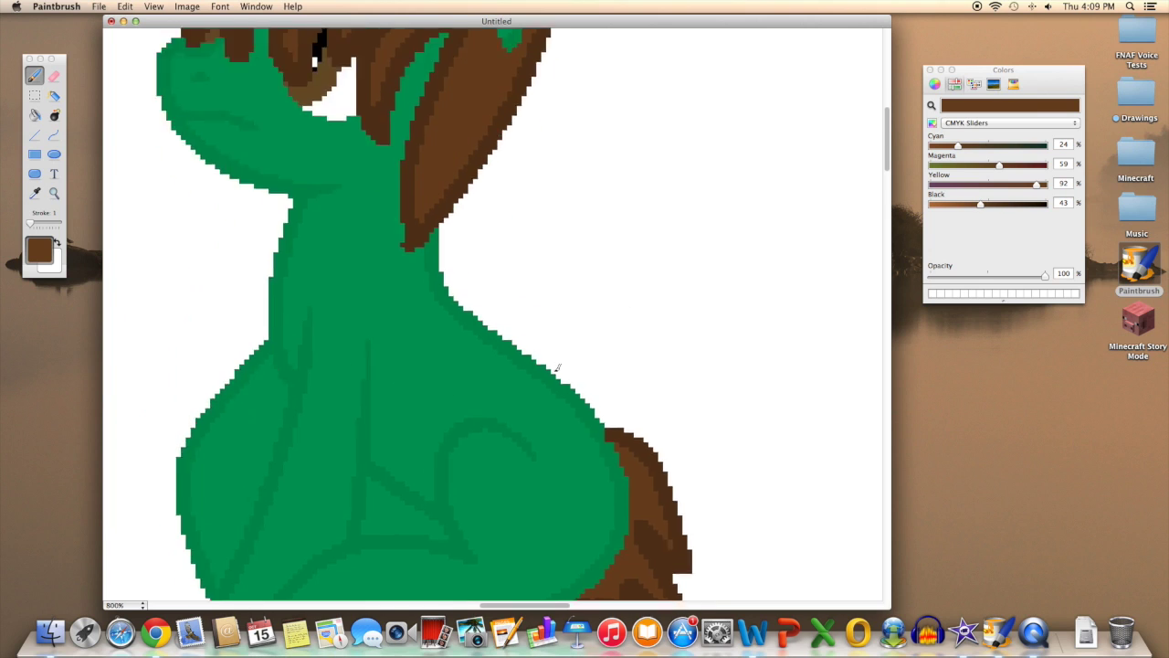
scroll(564, 363, "up", 3)
Step: Zoom in on the ear and pick a soft salmon pink brush colour
left_click(53, 192)
left_click(478, 225)
scroll(478, 225, "up", 3)
left_click(1013, 83)
left_click(965, 212)
left_click(954, 84)
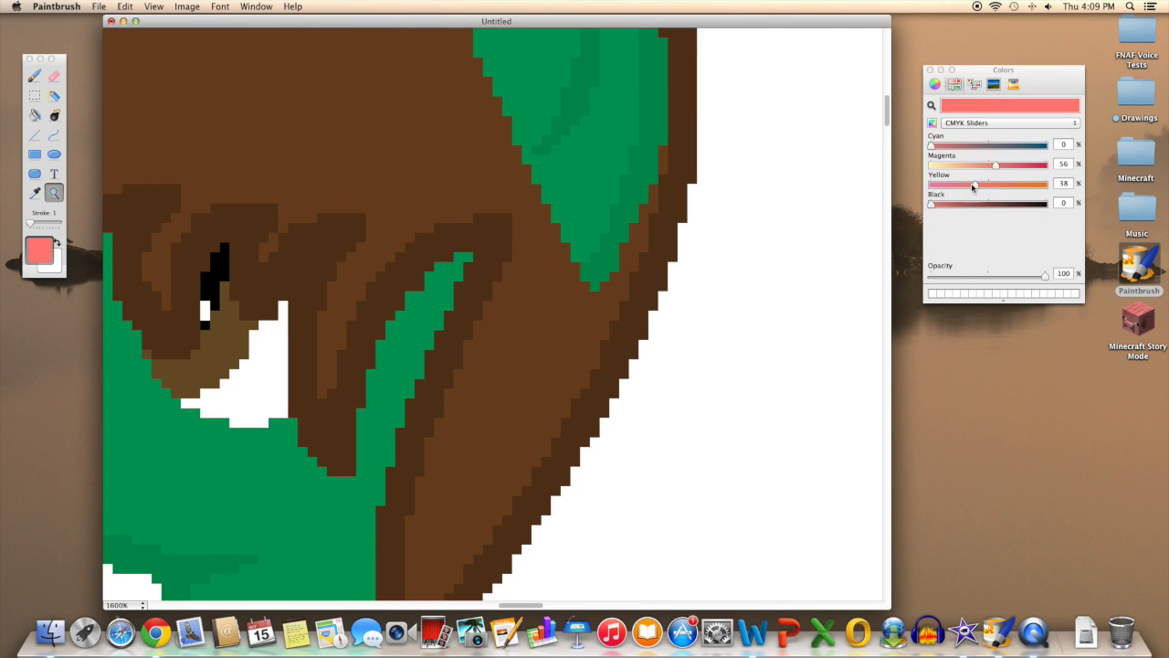
scroll(121, 193, "left", 1)
key("b")
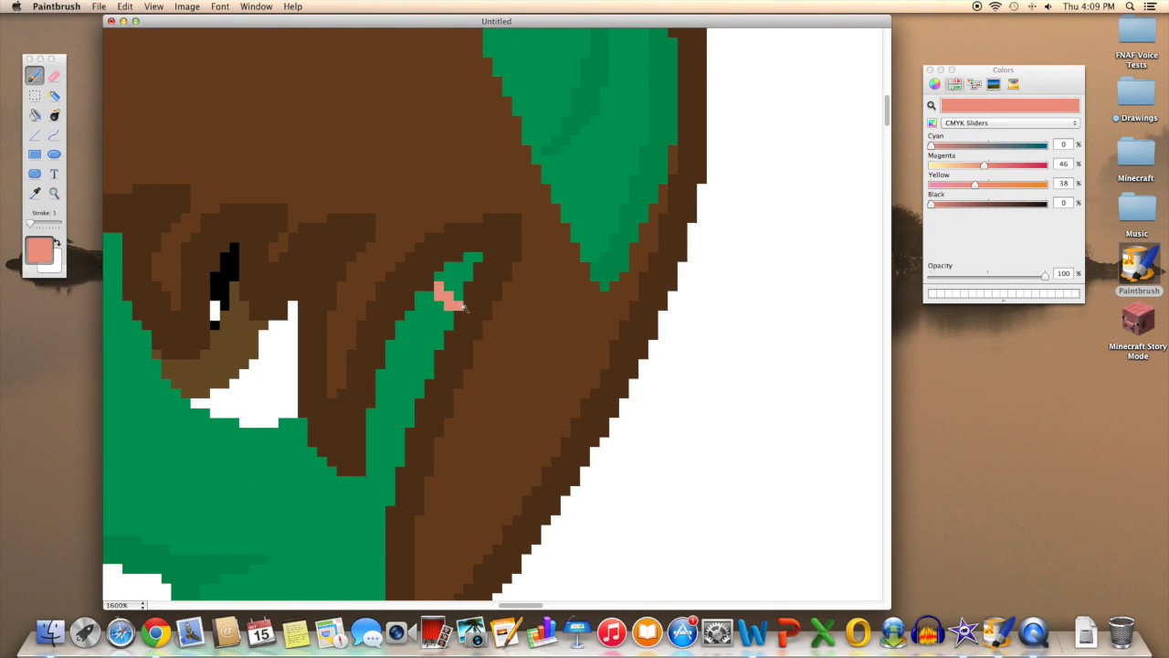
Step: Edge the pink inner ear patch with a black stroke
left_click(1013, 83)
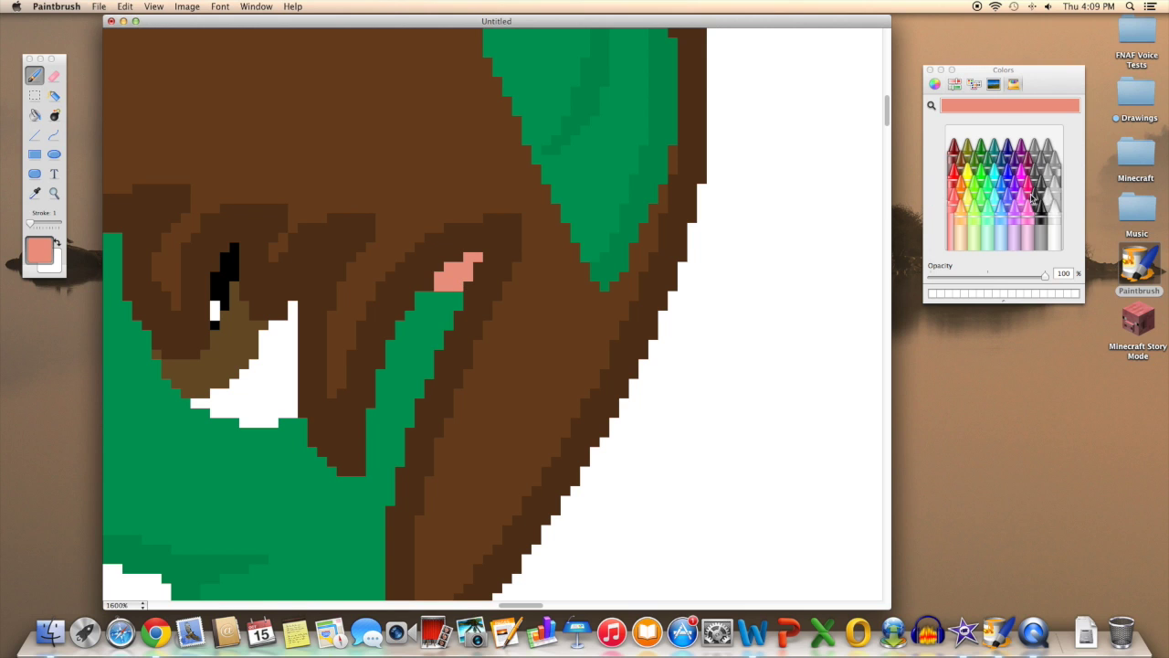
left_click(1042, 215)
left_click_drag(439, 305, 439, 285)
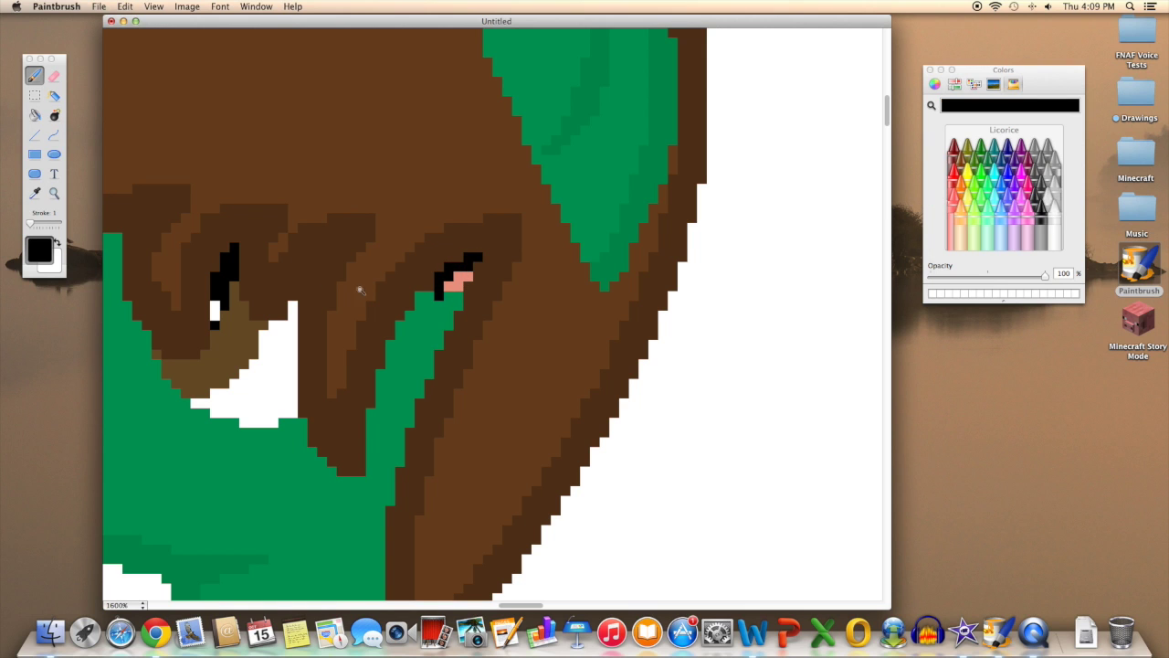
Step: Sample the pony's green, then bring up desktop spaces and move to the browser space
key("i")
left_click(127, 370)
key("super+minus")
key("super+minus")
key("ctrl+Up")
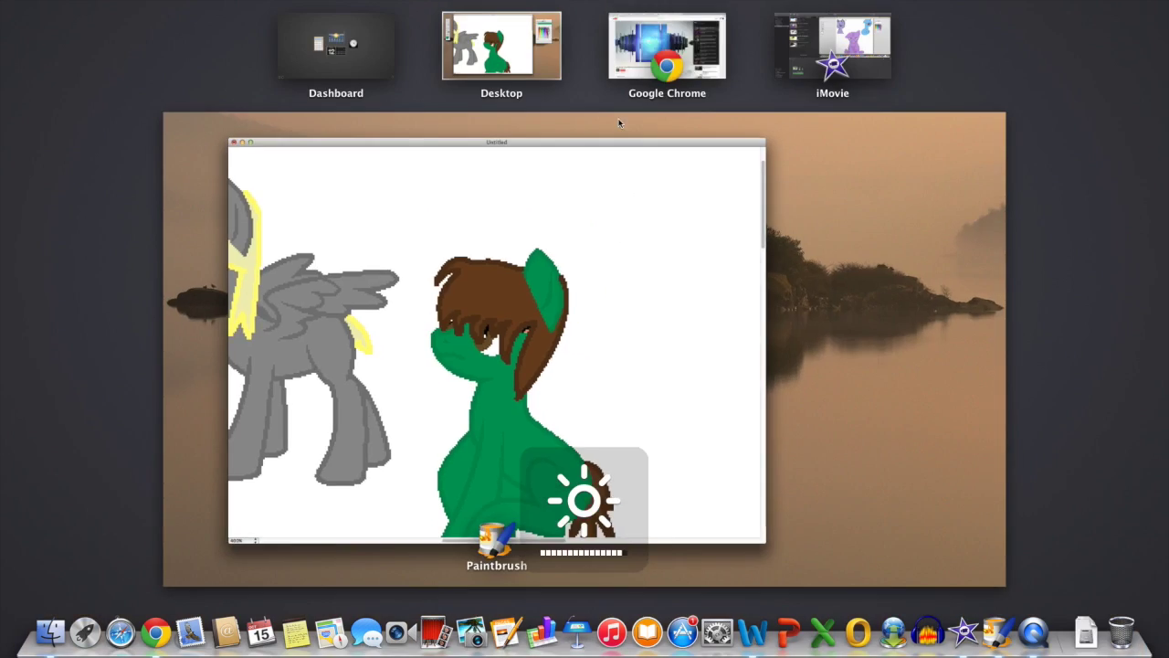
Step: Return to the drawing's desktop and zoom in on the grey pegasus's face
key("ctrl+Right")
key("ctrl+Left")
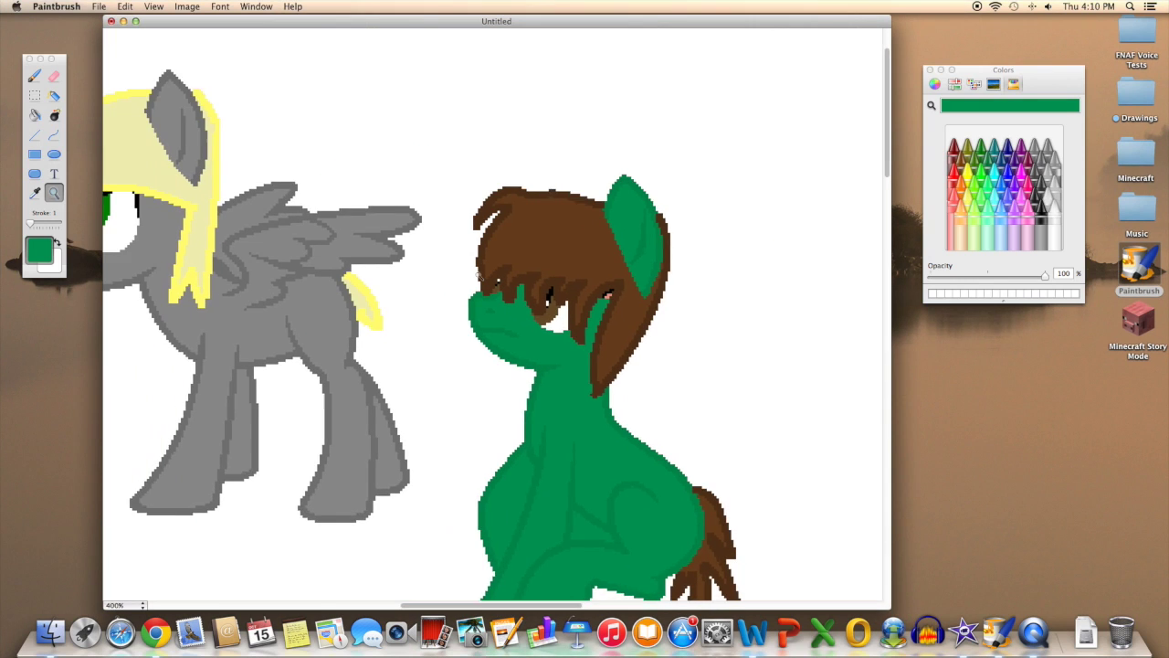
left_click(477, 274)
left_click(477, 274)
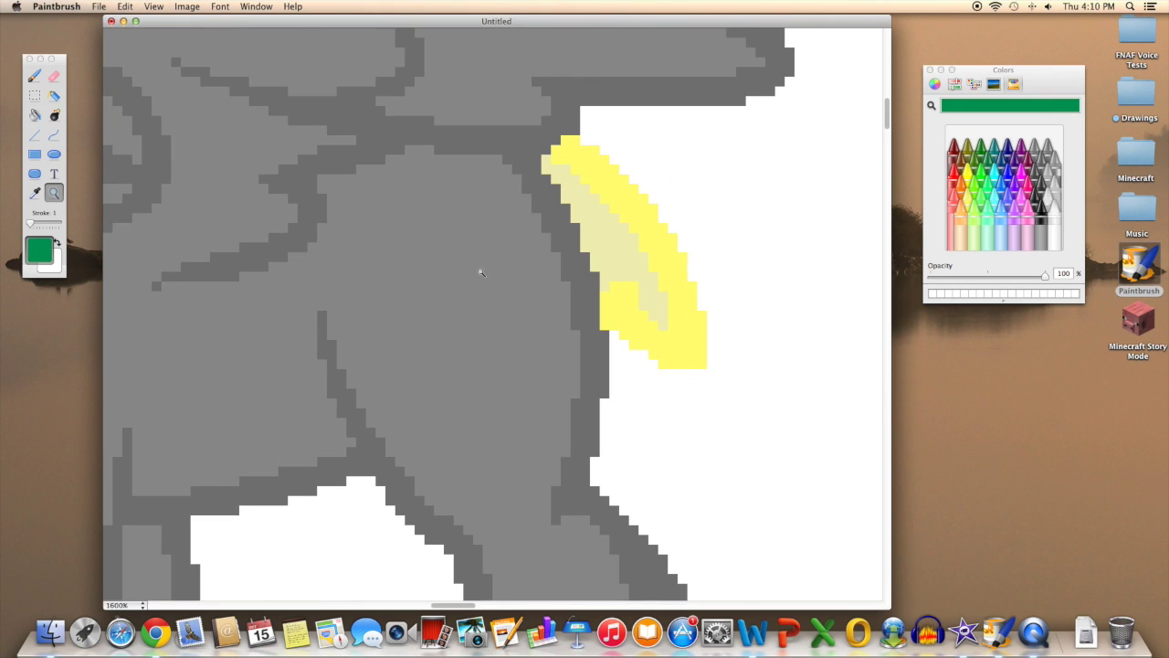
Step: Draw an oval eye on the pegasus and fill it dark blue
left_click(1009, 182)
left_click(54, 153)
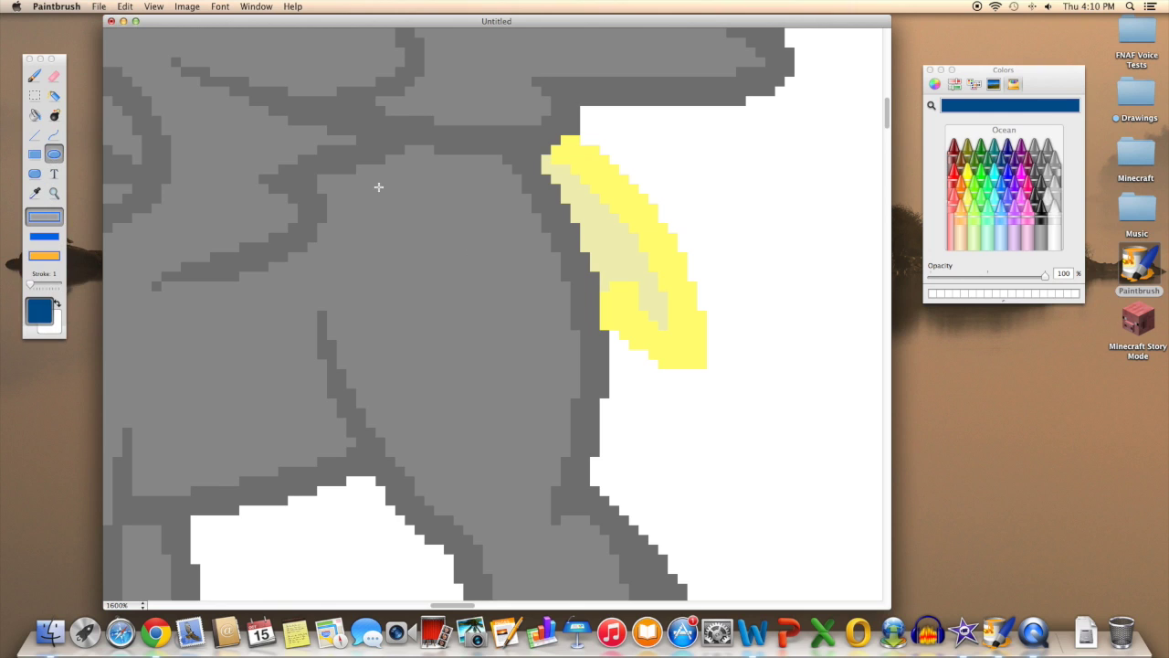
left_click_drag(371, 179, 501, 280)
left_click(35, 114)
left_click(436, 227)
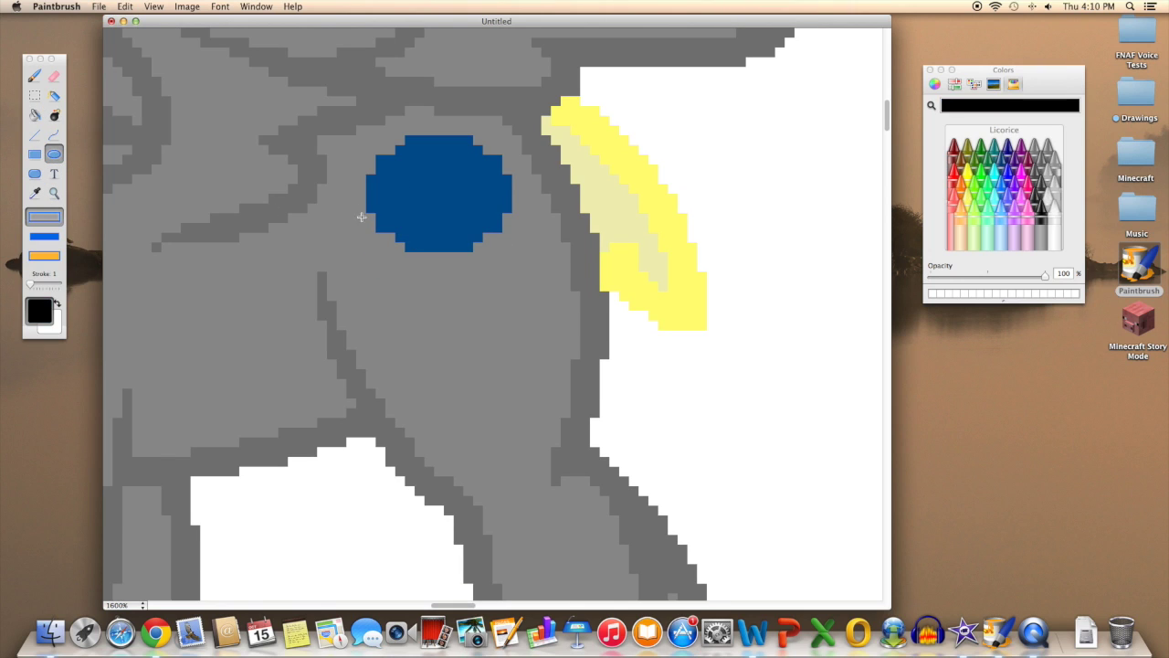
Step: Add a black oval over the eye's lower half and square its edges with grey
left_click_drag(366, 212, 511, 265)
left_click(439, 239)
scroll(418, 258, "up", 3)
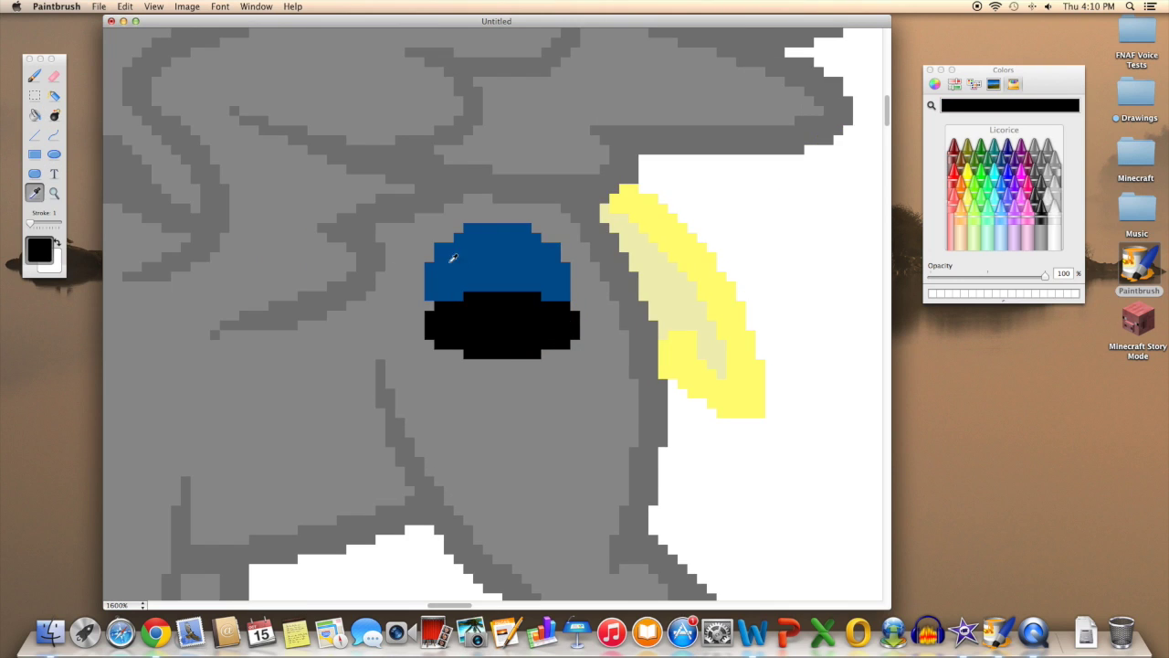
left_click(426, 265)
scroll(433, 301, "down", 1)
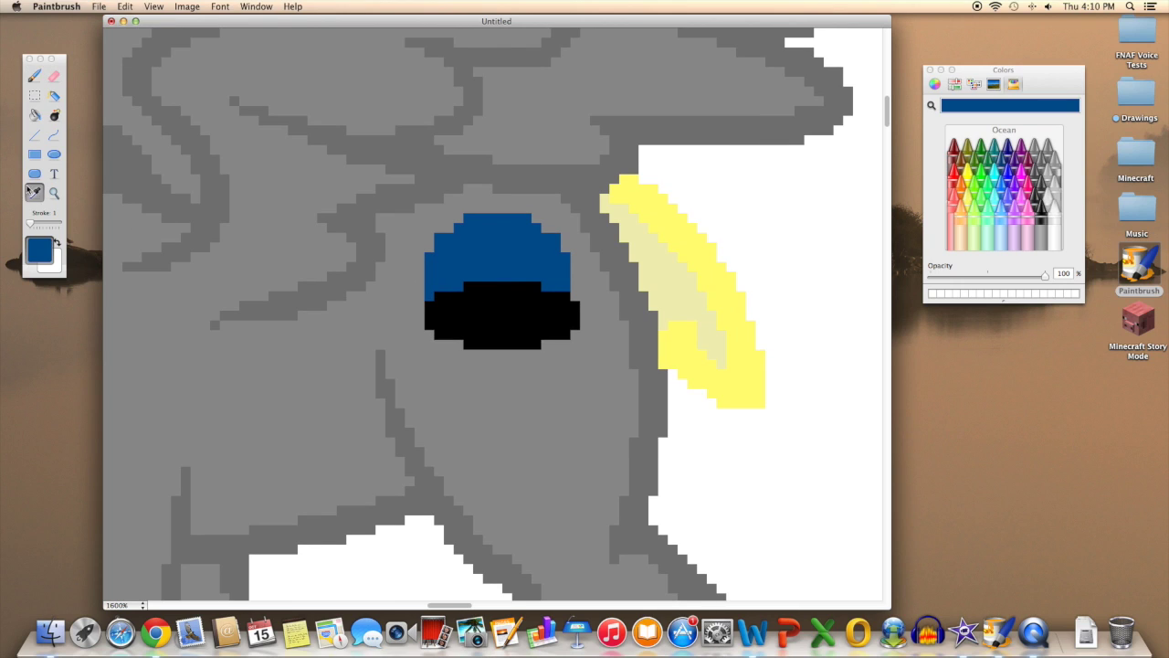
left_click(433, 301, "alt")
left_click_drag(457, 338, 530, 339)
Step: Tidy the blue eye's right edge with the pencil, undoing a stray blue row
left_click(493, 256, "alt")
left_click(34, 77)
left_click_drag(468, 287, 543, 287)
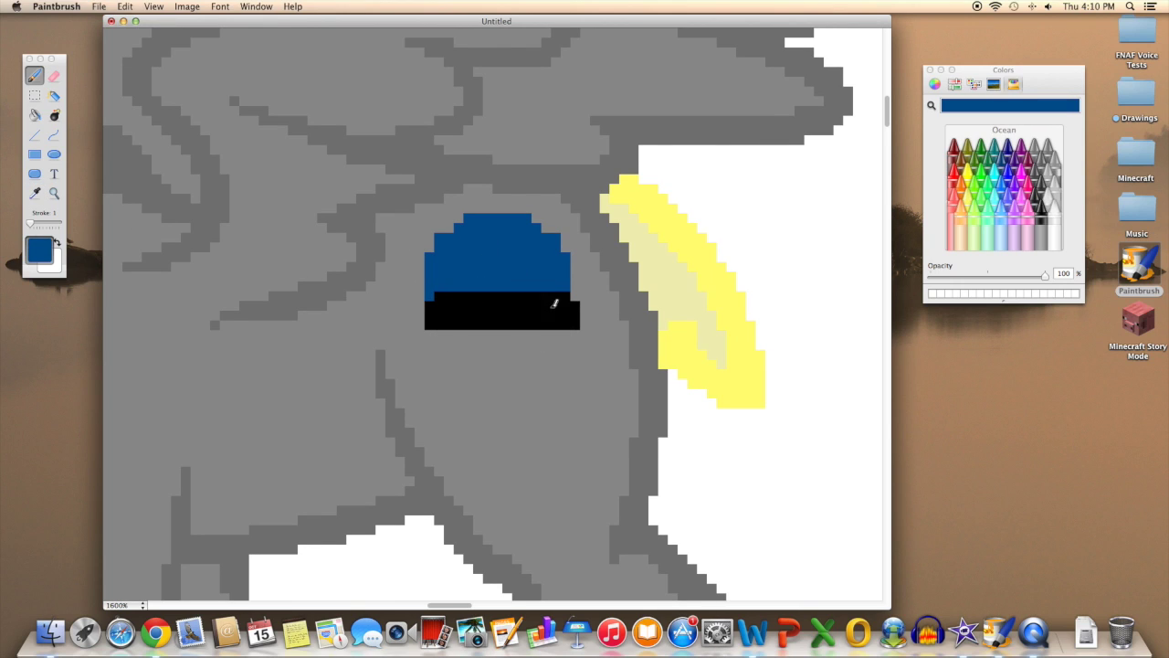
key("cmd+z")
left_click_drag(571, 237, 578, 291)
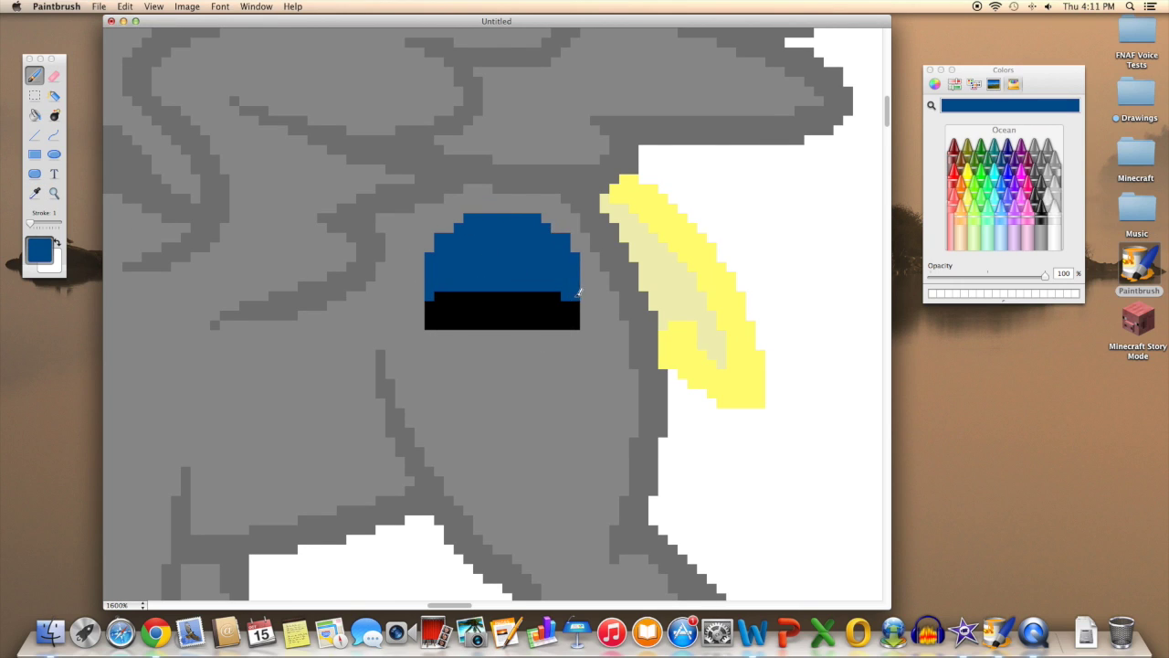
scroll(472, 253, "up", 5)
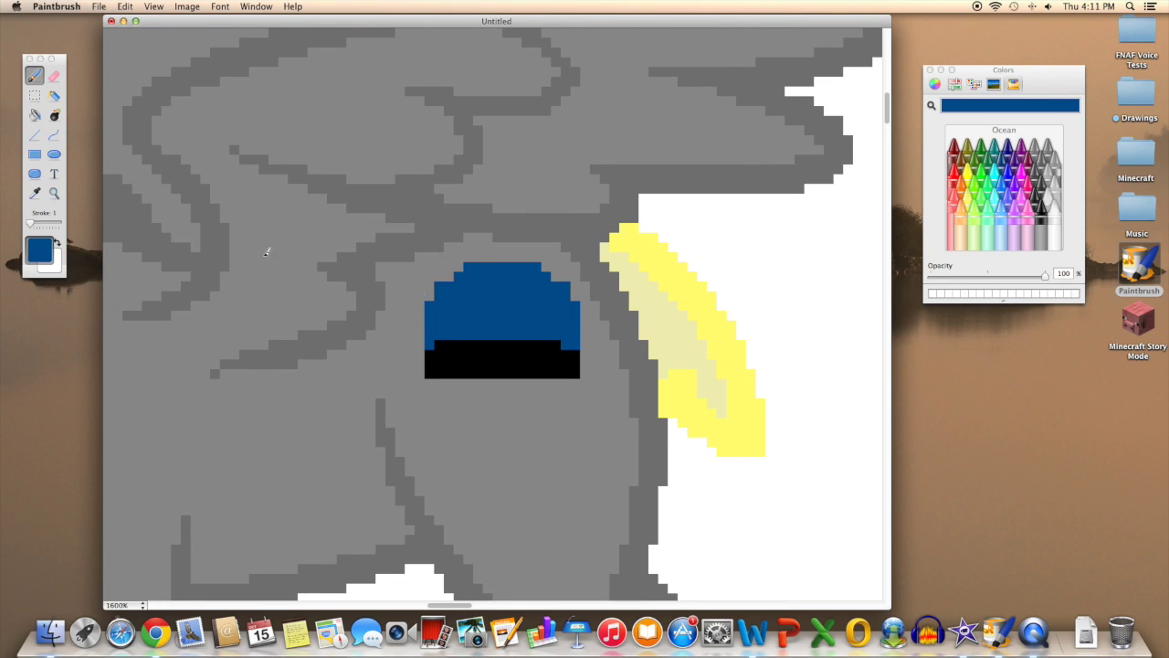
Step: Add light grey highlight pixels and a small stroke inside the eye, then reselect blue
left_click(54, 193)
scroll(496, 321, "down", 1)
left_click(1040, 229)
left_click(34, 77)
left_click(454, 302)
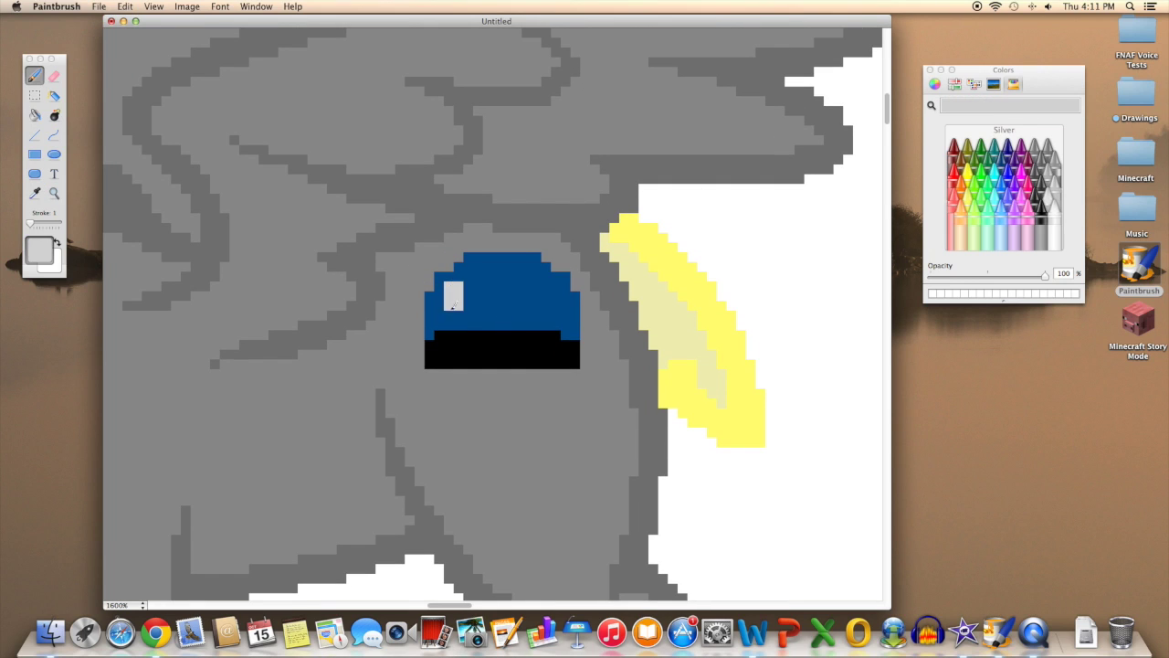
key("super+z")
left_click_drag(471, 285, 455, 292)
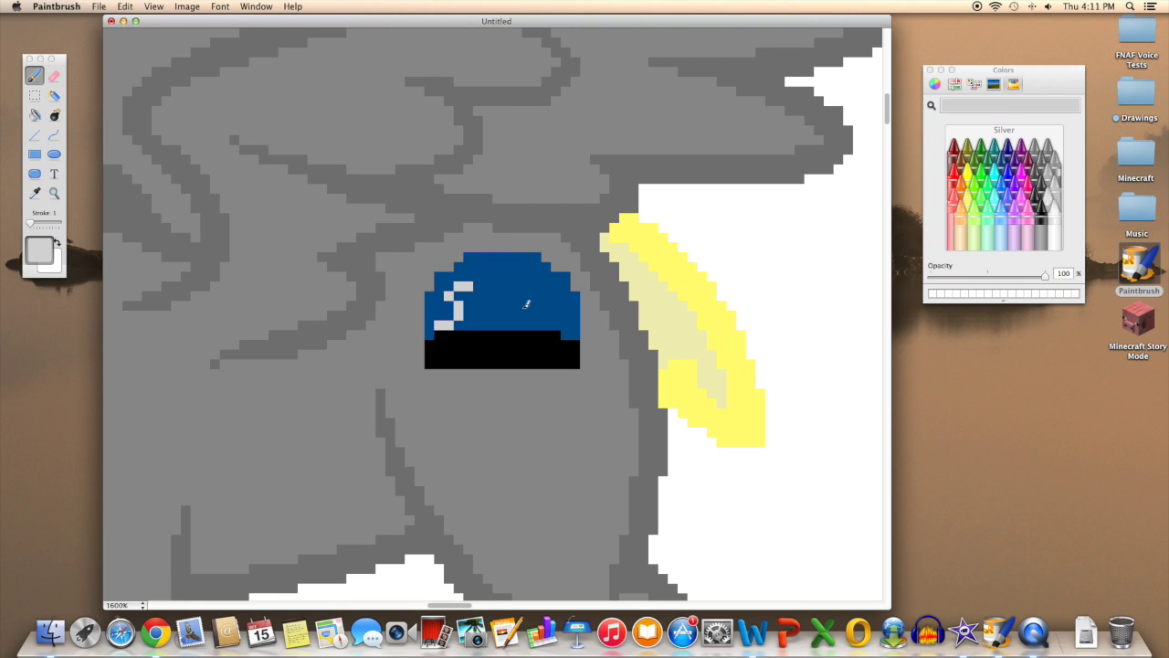
key("super+minus")
key("super+equal")
left_click(290, 165, "alt")
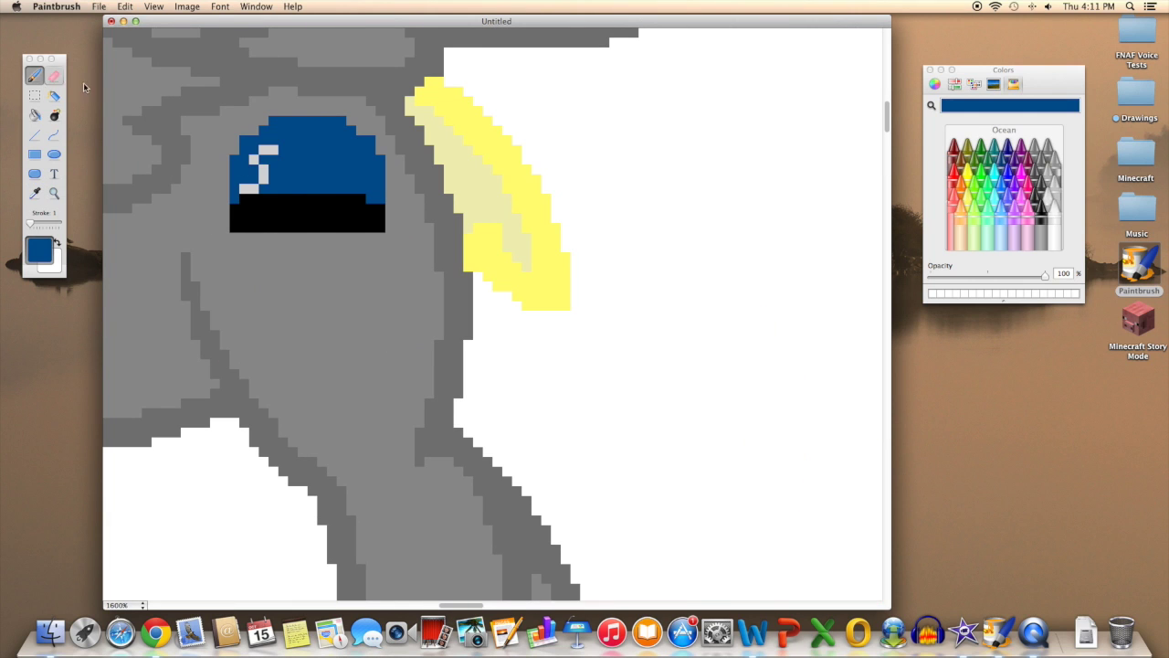
Step: Zoom in on the green pony's hip and choose salmon pink
left_click(54, 193)
key("super+minus")
key("super+minus")
key("super+minus")
left_click(823, 429)
left_click(526, 301)
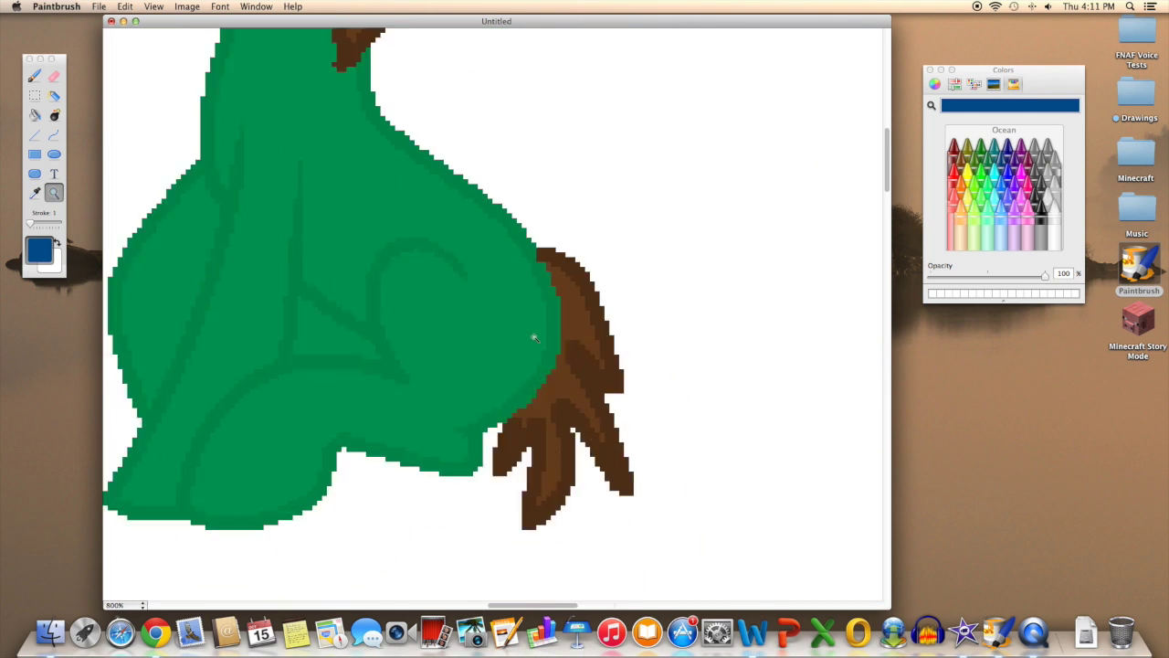
left_click(535, 334)
left_click(955, 215)
left_click(639, 302)
left_click(222, 143, "alt")
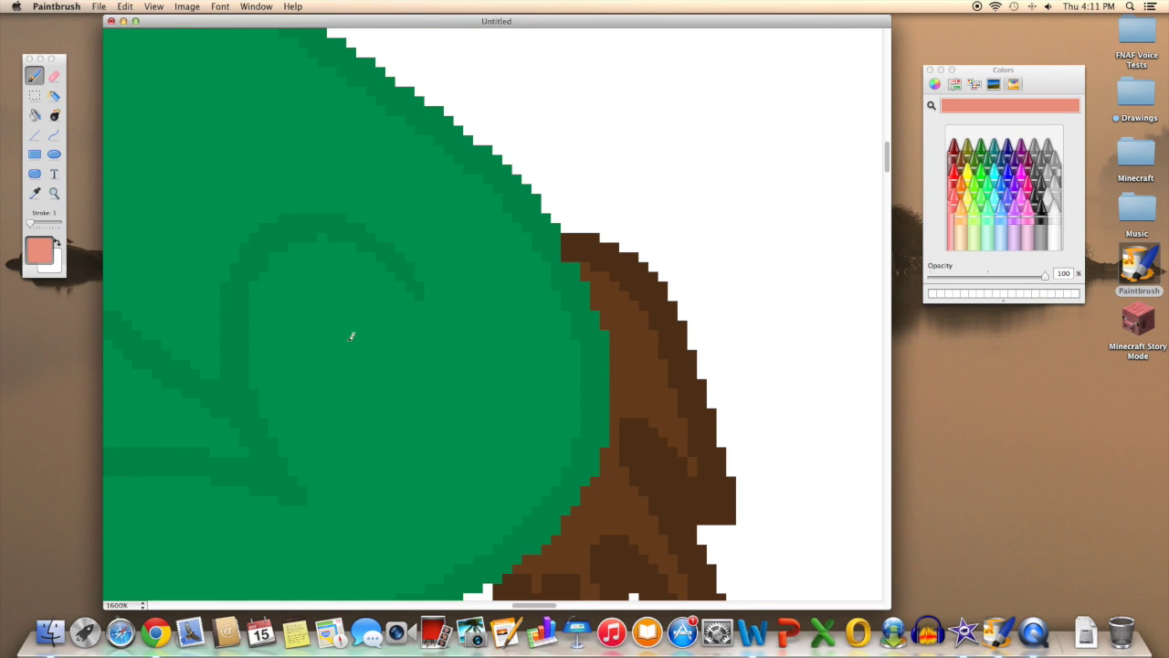
Step: Draw a leaf-shaped salmon scar on the hip and fill it
left_click(54, 135)
mouse_move(438, 225)
left_mouse_down()
mouse_move(458, 426)
mouse_move(496, 498)
left_mouse_up()
left_click_drag(466, 365, 489, 328)
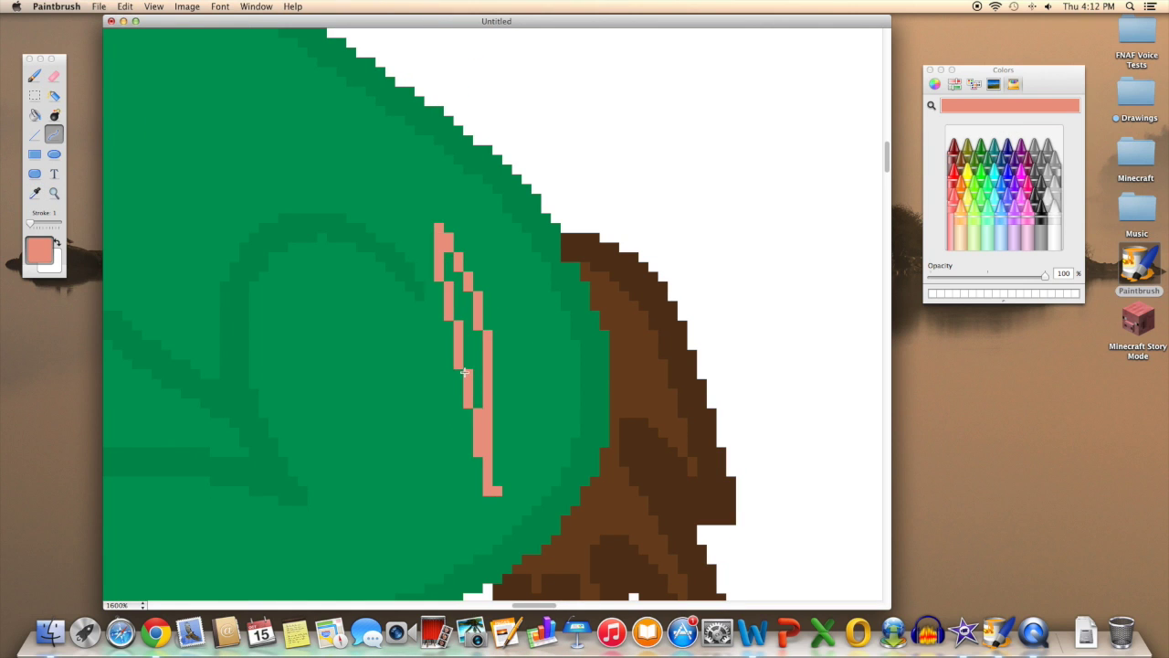
key("f")
left_click(466, 326)
key("super+minus")
key("super+minus")
Step: Draw black stitch bars across the salmon scar, undoing misplaced ones
left_click(35, 193)
left_click(162, 470)
key("super+plus")
key("super+plus")
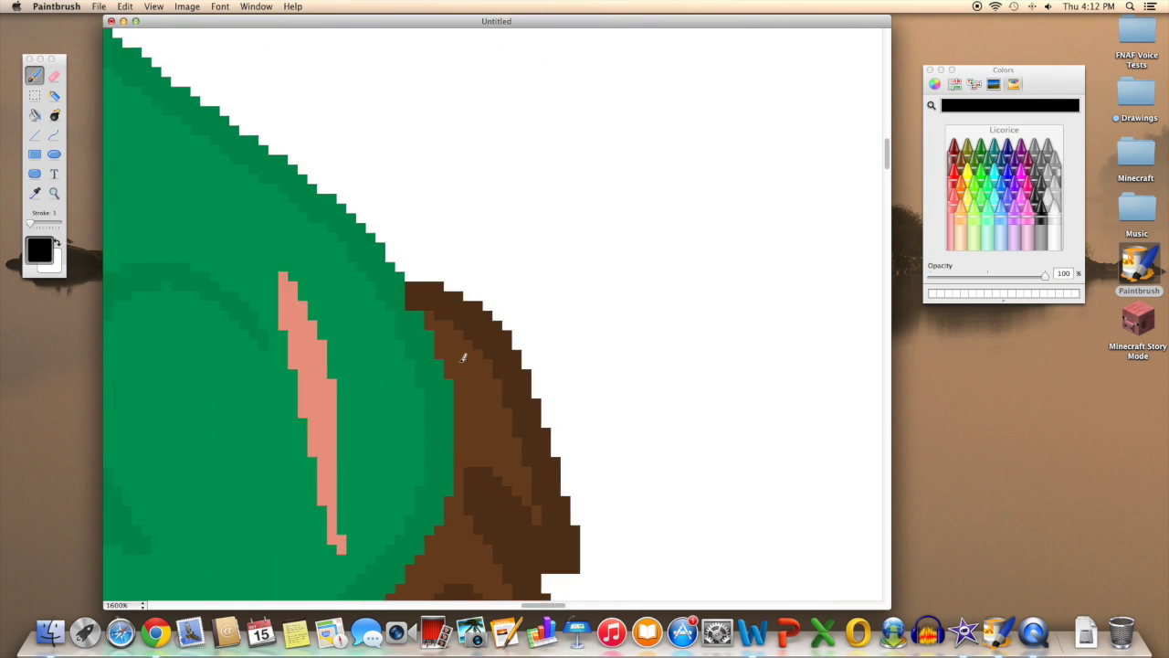
left_click(35, 76)
mouse_move(309, 286)
left_mouse_down()
mouse_move(363, 286)
mouse_move(374, 316)
left_mouse_up()
mouse_move(309, 345)
left_mouse_down()
mouse_move(373, 344)
mouse_move(335, 351)
mouse_move(384, 374)
left_mouse_up()
key("super+z")
scroll(385, 373, "down", 2)
key("super+z")
mouse_move(395, 334)
left_mouse_down()
mouse_move(327, 334)
mouse_move(355, 363)
mouse_move(347, 393)
left_mouse_up()
key("super+z")
left_click_drag(394, 432, 380, 431)
left_click_drag(377, 485, 402, 489)
Step: Zoom out and draw a rectangular selection around the three ponies
key("super+minus")
key("super+minus")
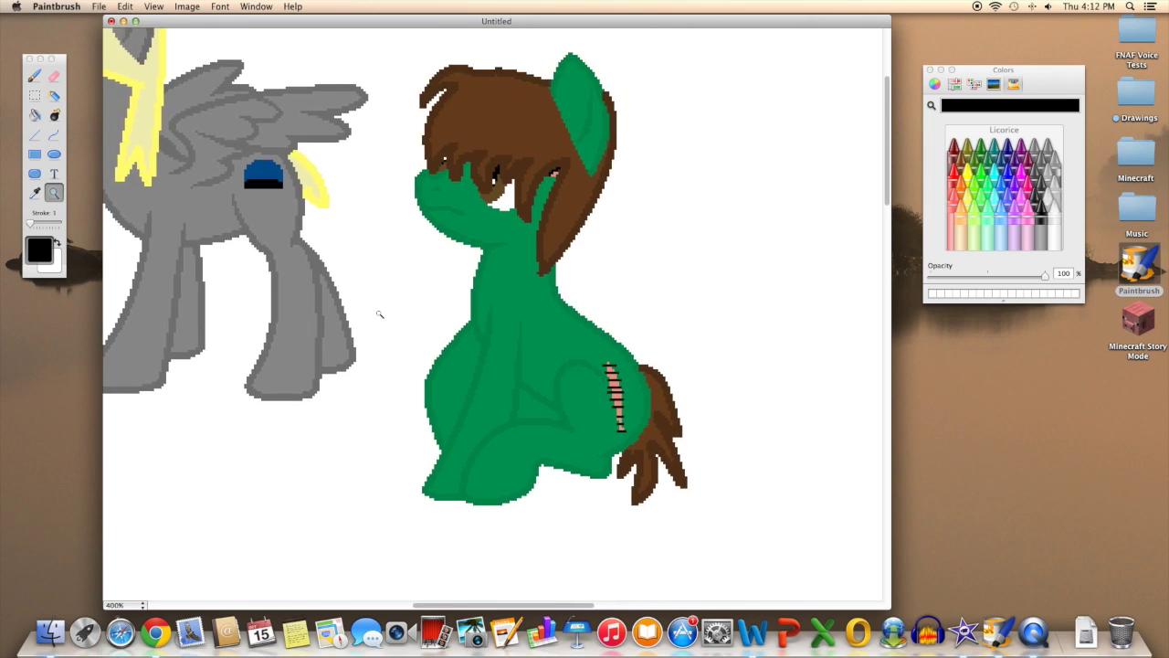
key("super+minus")
key("s")
left_click_drag(765, 371, 110, 57)
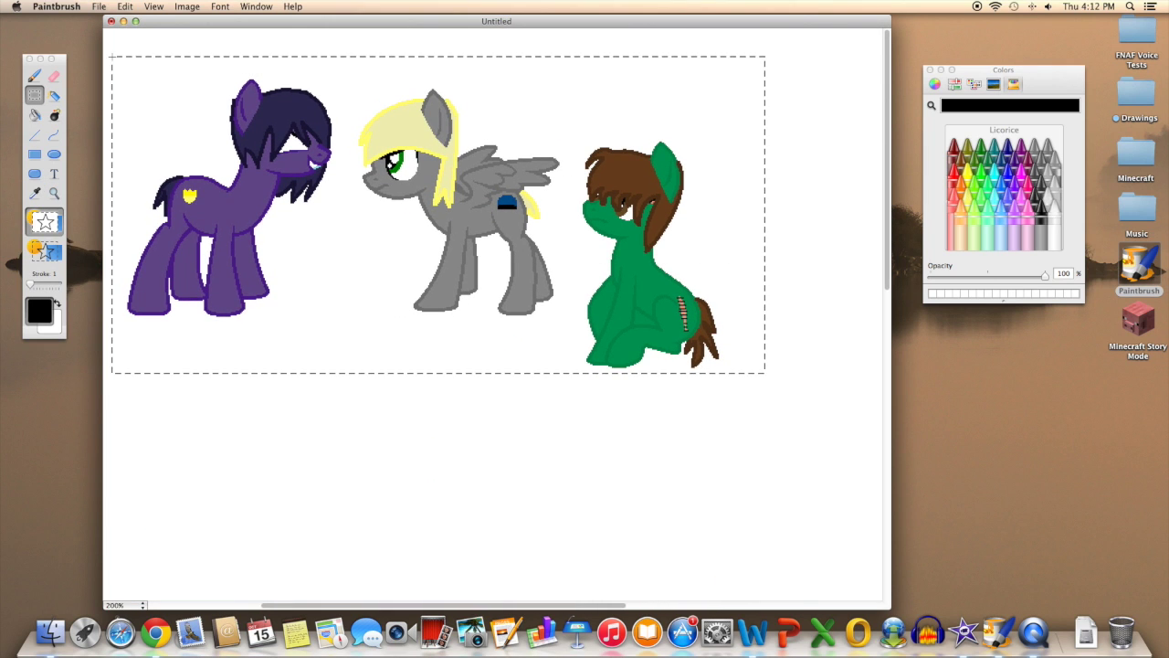
Step: Crop to the selection via Image menu, then magnify the purple pony's head
left_click(187, 6)
left_click(183, 104)
key("z")
left_click(361, 275)
double_click(497, 250)
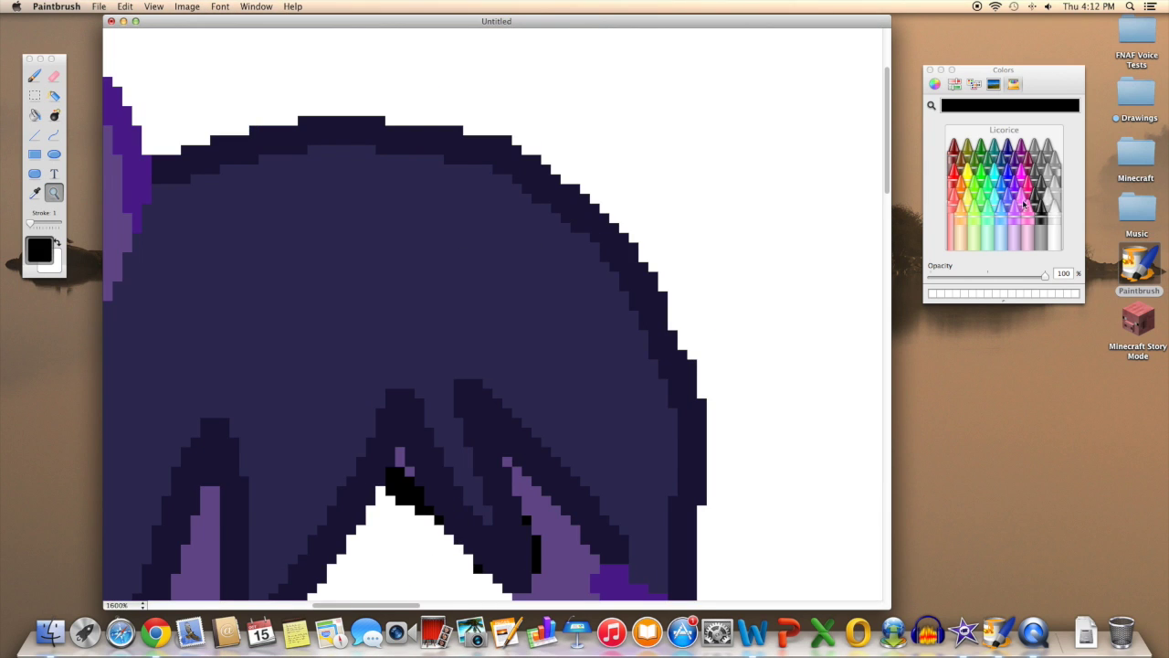
Step: Draw a red pointed horn outline above the hair, covering its lower ends with navy
left_click(954, 182)
left_click(33, 134)
mouse_move(325, 259)
left_mouse_down()
mouse_move(585, 56)
mouse_move(476, 334)
left_mouse_up()
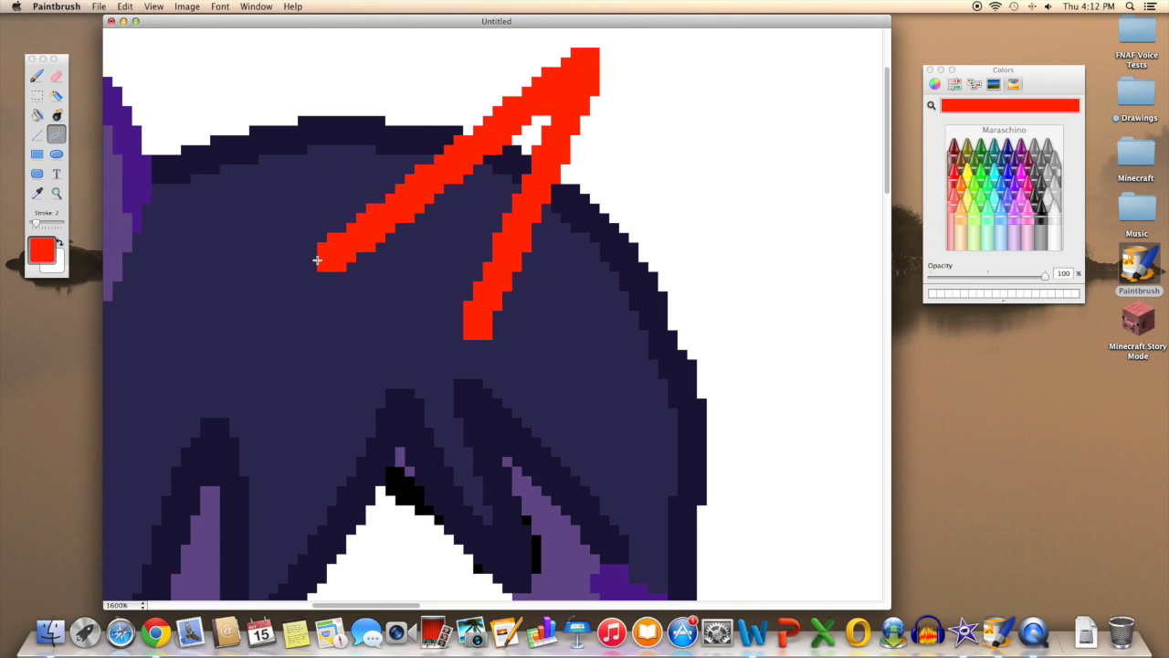
left_click(37, 192)
left_click(389, 260)
left_click_drag(365, 206, 411, 233)
left_click(37, 114)
left_click(334, 256)
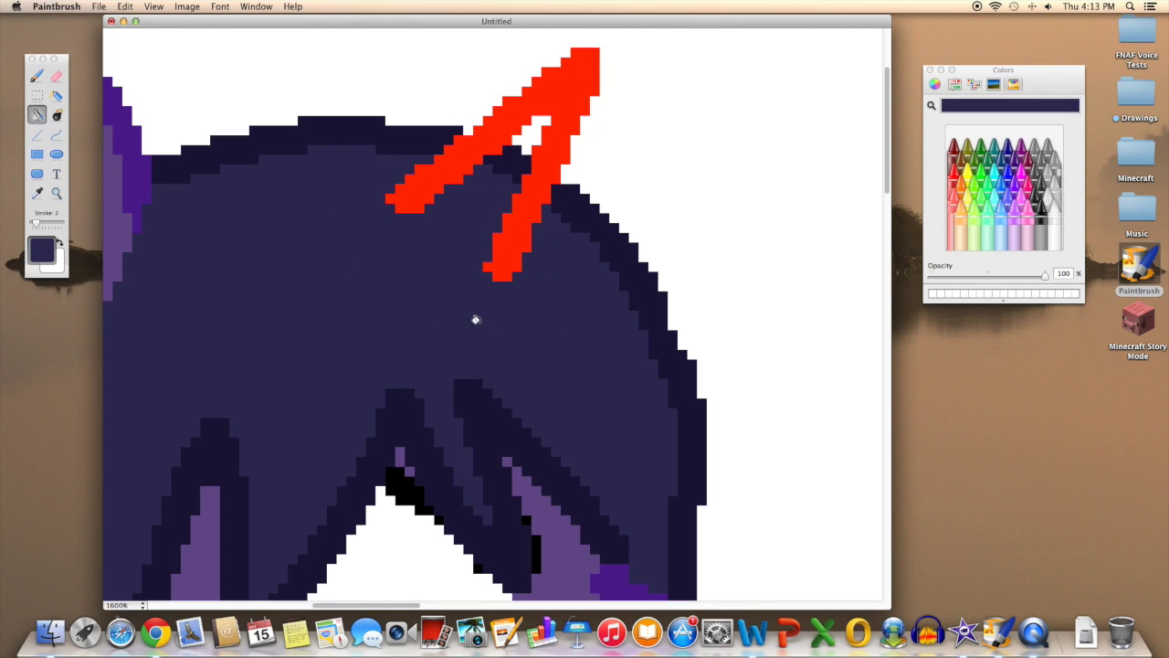
Step: Sample the light purple body colour and fill the horn interior
left_click(36, 192)
scroll(366, 365, "down", 5)
left_click(117, 144)
scroll(366, 366, "up", 1)
left_click(37, 76)
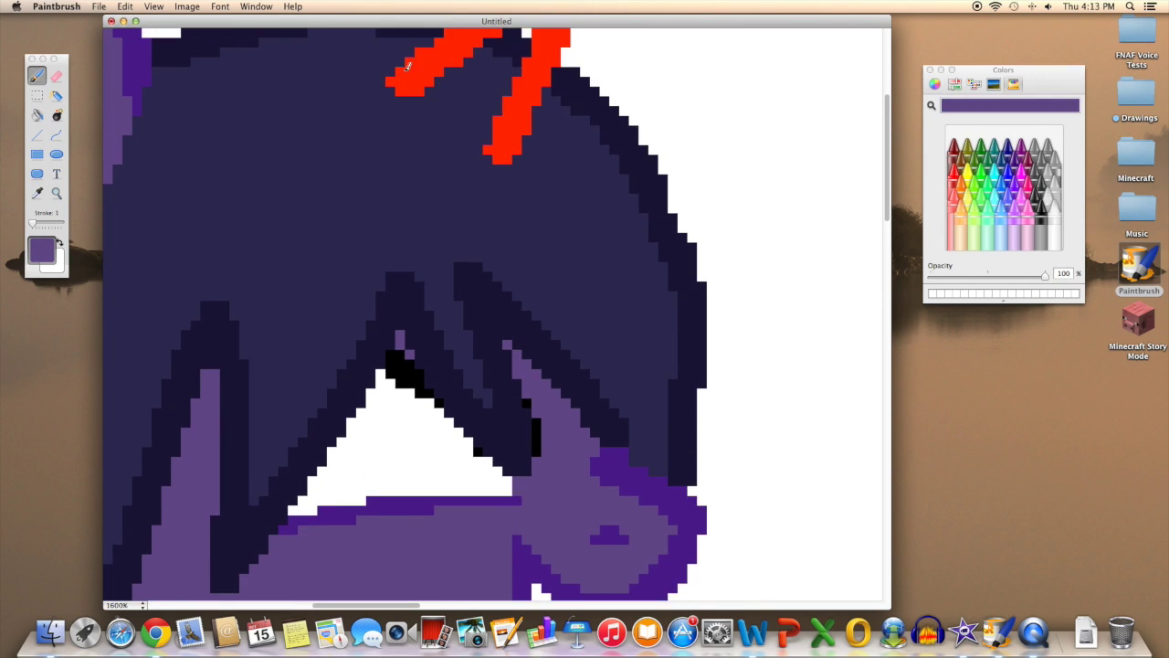
left_click_drag(425, 87, 489, 142)
left_click(36, 114)
Step: Trace a thicker horn outline and recolour it Eggplant purple, then zoom out
left_click(475, 101)
scroll(457, 320, "up", 3)
left_click(37, 192)
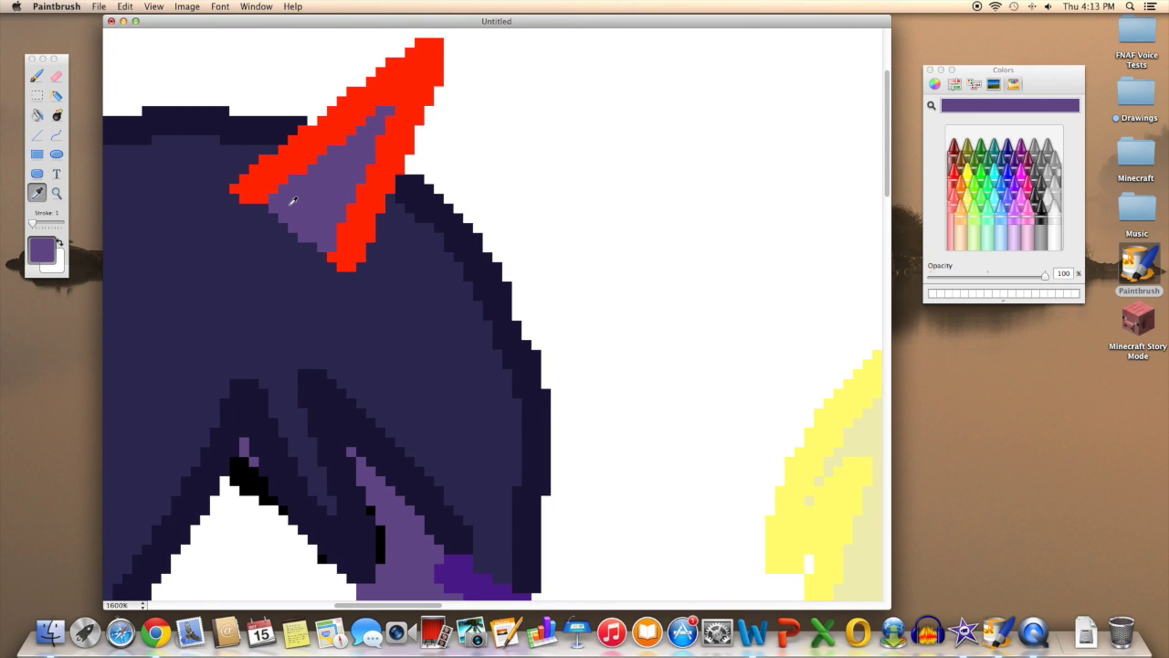
left_click(384, 137)
left_click(56, 134)
left_click_drag(32, 223, 35, 223)
mouse_move(379, 100)
left_mouse_down()
mouse_move(347, 158)
mouse_move(347, 237)
left_mouse_up()
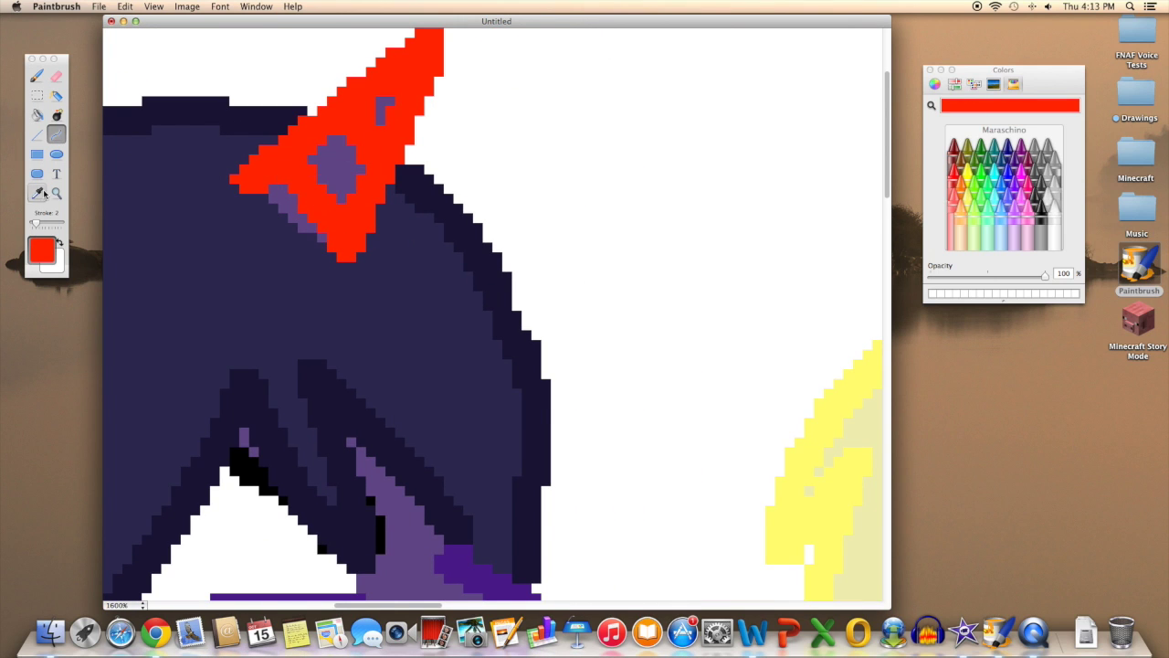
left_click(44, 194)
left_click(366, 365)
left_click(56, 193)
left_click(379, 243, "alt")
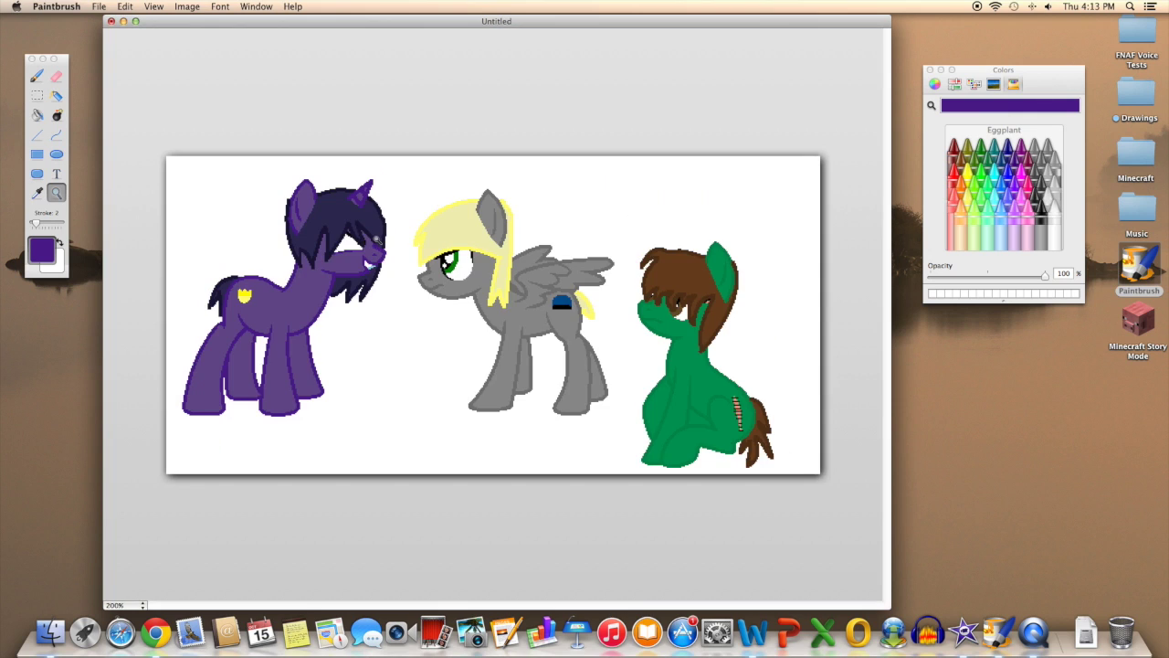
Step: Draw a dark grey horizontal floor line behind the purple pony's legs
left_click(302, 346)
left_click(1038, 209)
left_click(149, 363)
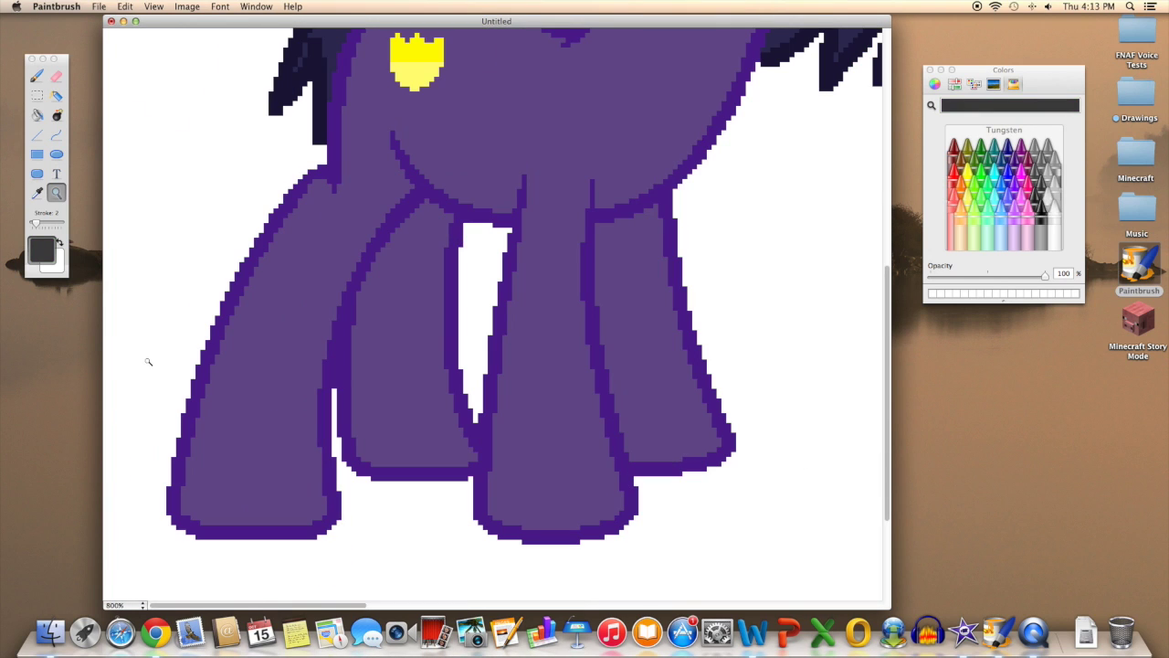
left_click(37, 133)
left_click_drag(311, 122, 59, 130)
scroll(216, 146, "right", 5)
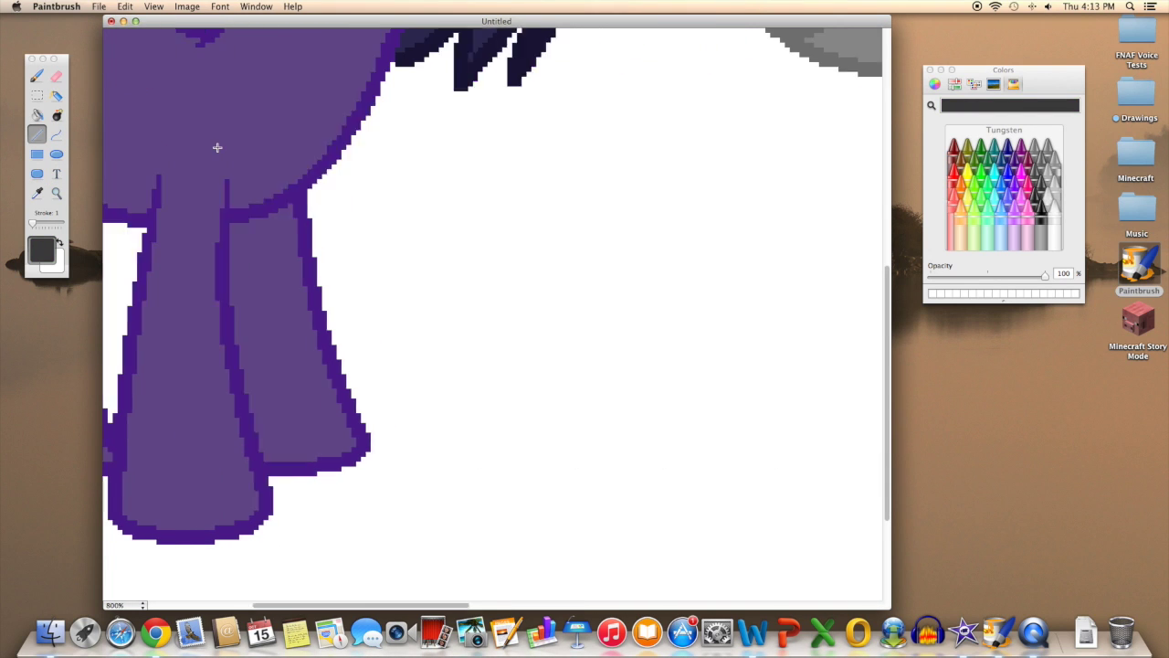
scroll(217, 146, "right", 5)
left_click_drag(194, 124, 819, 122)
scroll(710, 149, "right", 1)
scroll(711, 149, "right", 5)
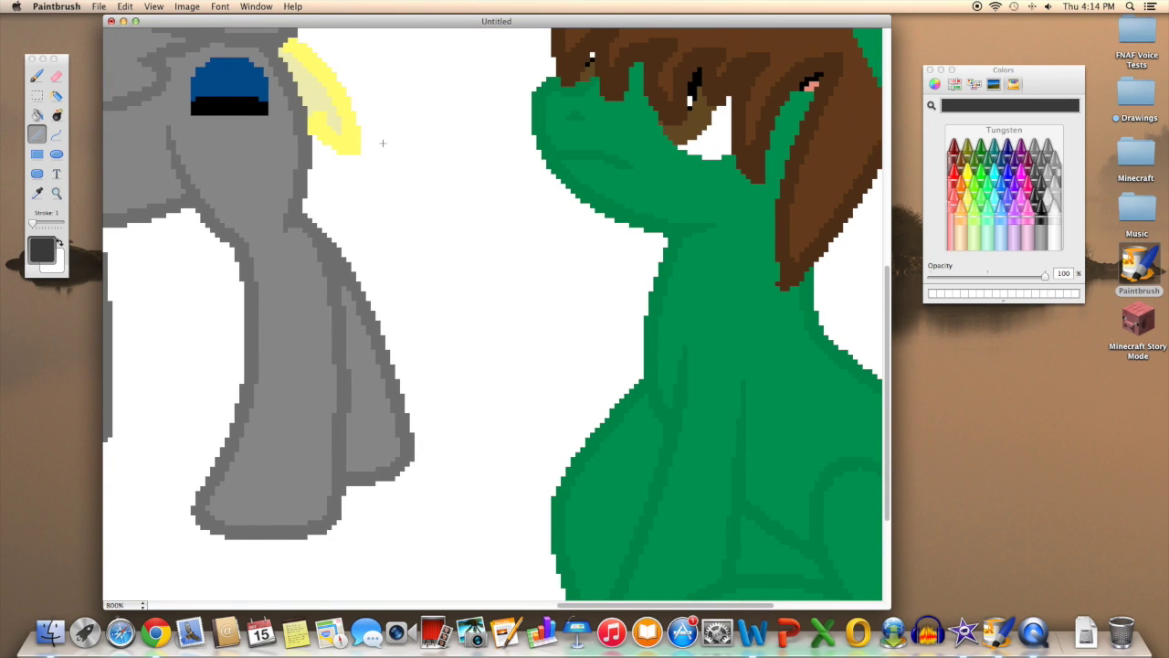
left_click_drag(356, 133, 893, 137)
scroll(535, 133, "right", 5)
Step: Fill the area below the line dark grey, zoom out, and pick white
left_click(37, 114)
left_click(561, 274)
scroll(561, 253, "left", 5)
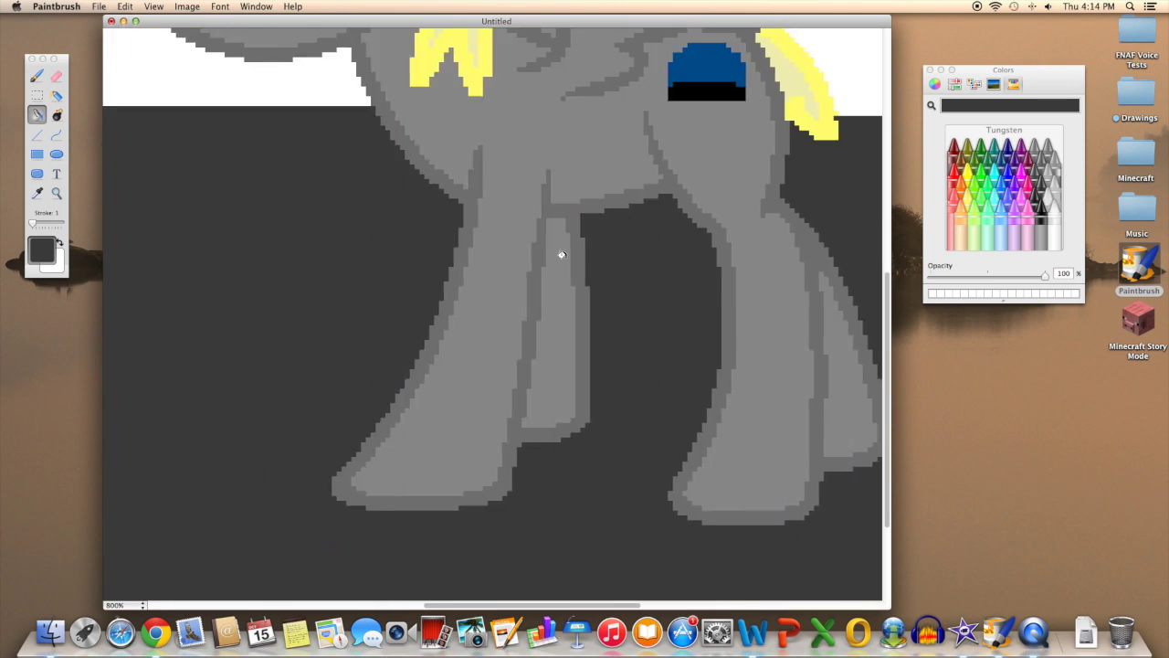
scroll(465, 261, "left", 5)
scroll(465, 264, "right", 5)
scroll(465, 266, "right", 3)
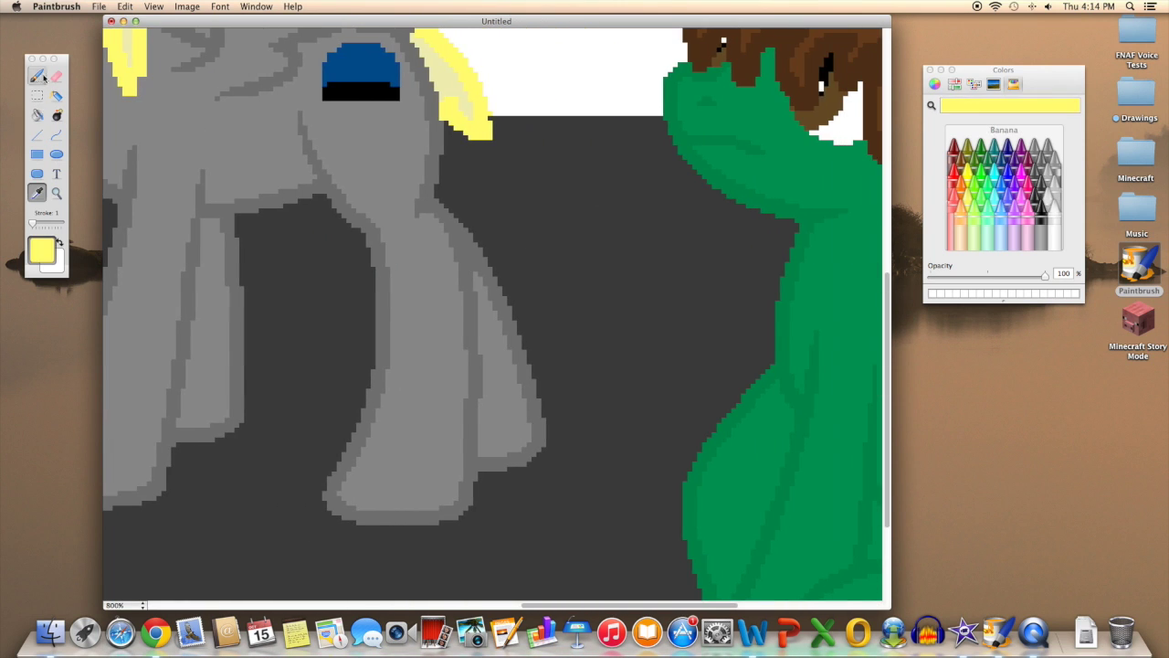
left_click(56, 192)
key("super+minus")
key("super+minus")
left_click(1050, 199)
Step: Tint the colour pale cream, undo the whole-canvas fill, and fill the wall behind the ponies
left_click(954, 83)
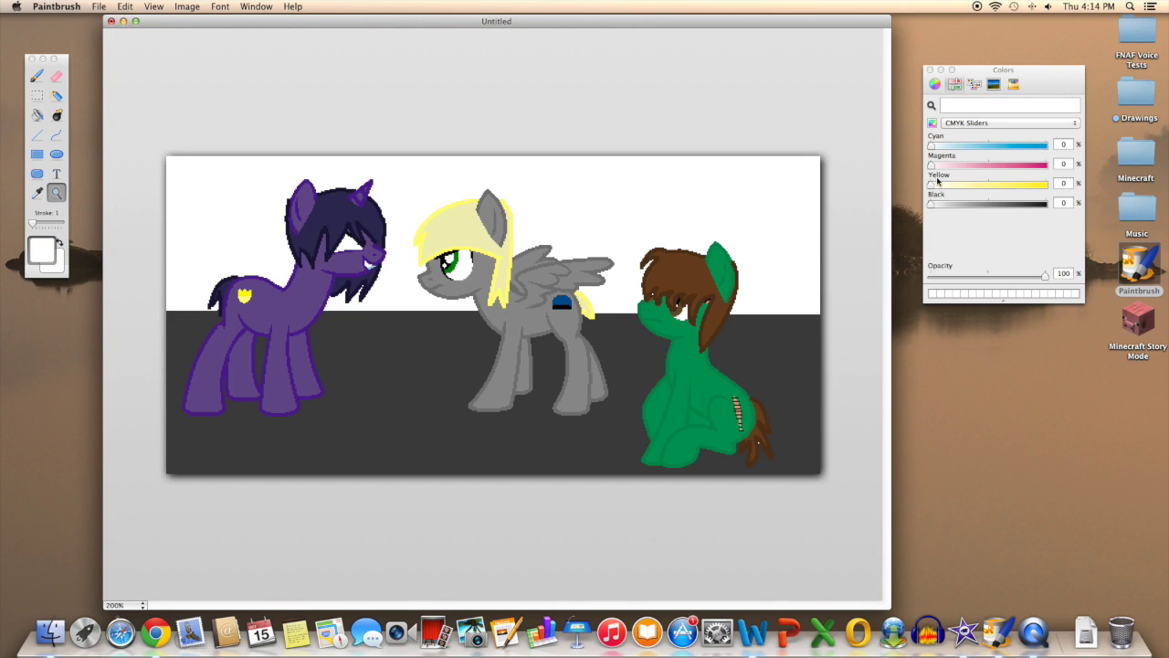
left_click_drag(933, 204, 938, 203)
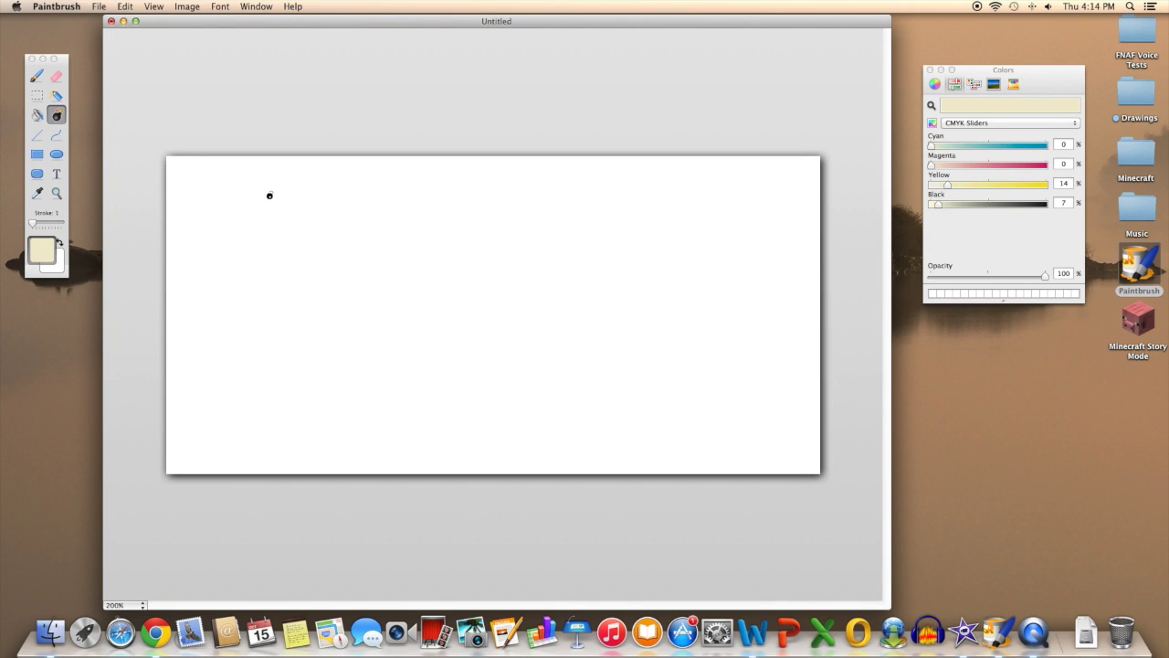
left_click(124, 6)
left_click(36, 114)
left_click(399, 275)
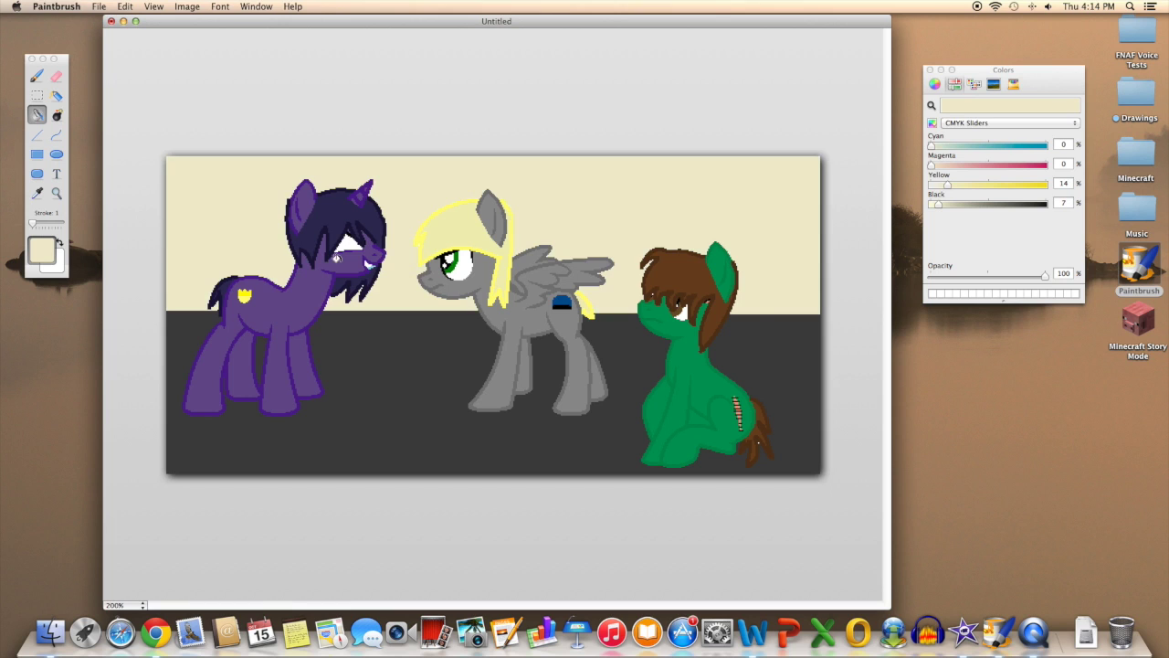
Step: Draw a thick black straight line along the top edge of the scene
left_click(1014, 83)
left_click(56, 193)
left_click(222, 170)
left_click_drag(32, 223, 37, 223)
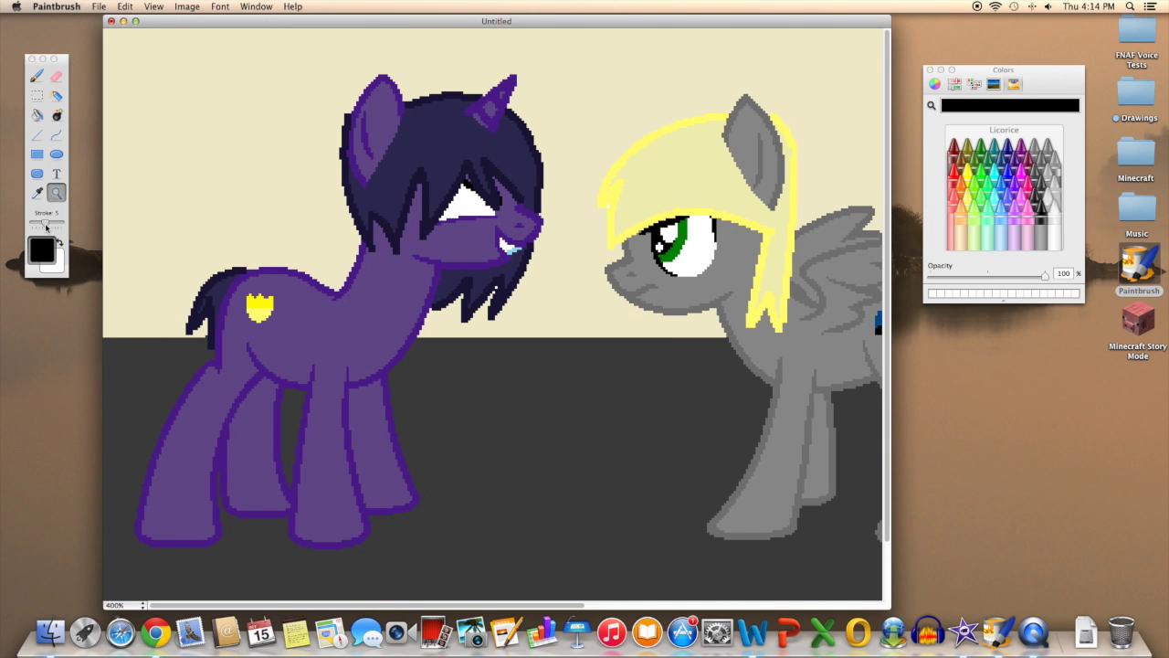
left_click(37, 134)
left_click_drag(260, 35, 967, 33)
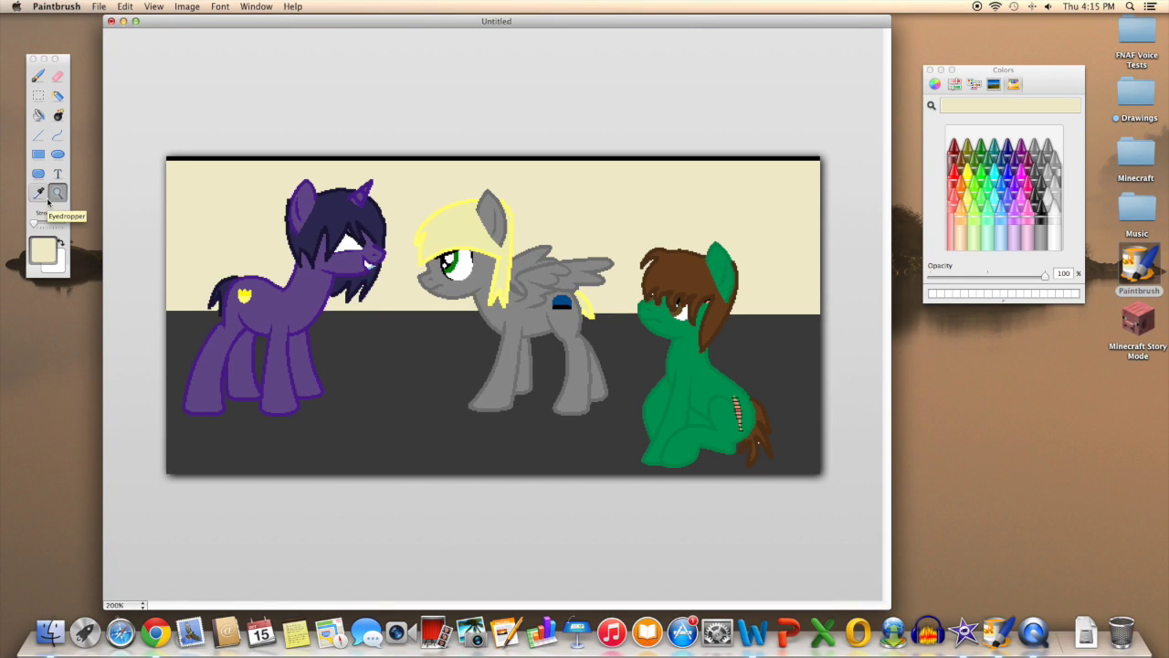
Step: Sample the grey pony's blue and start the text 'Lay off man! Jeremy's not even supposed to…'
left_click(39, 193)
left_click(562, 301)
key("t")
left_click(497, 215)
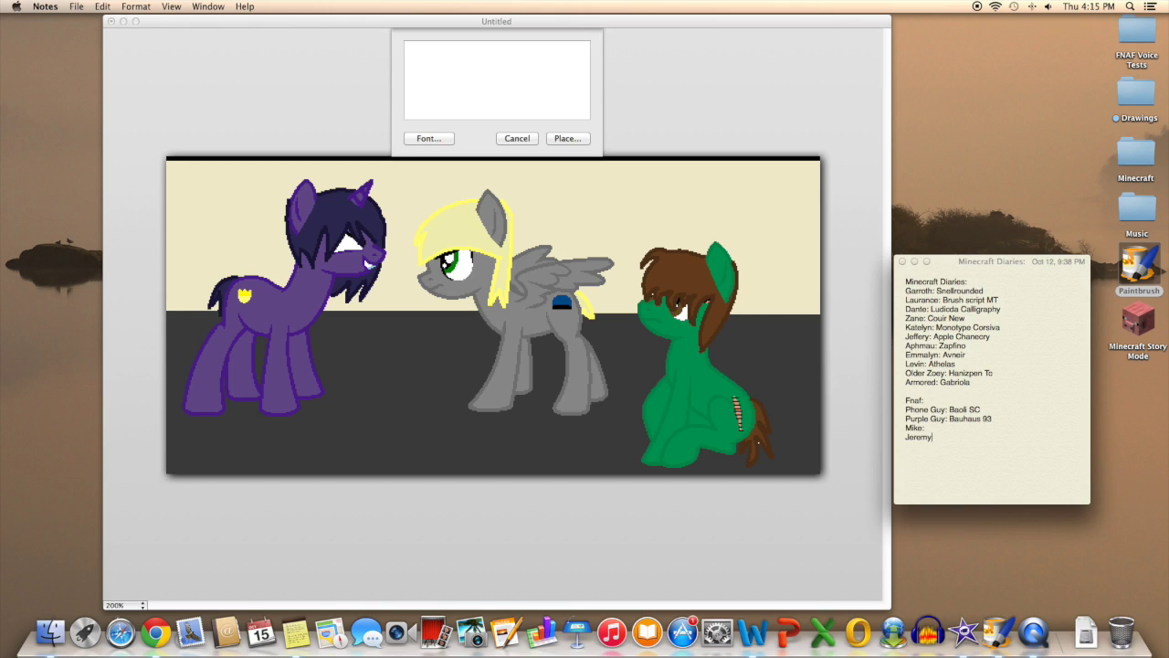
left_click(471, 89)
type("Lay off man! Jeremy's not even supposed to be working here anyone")
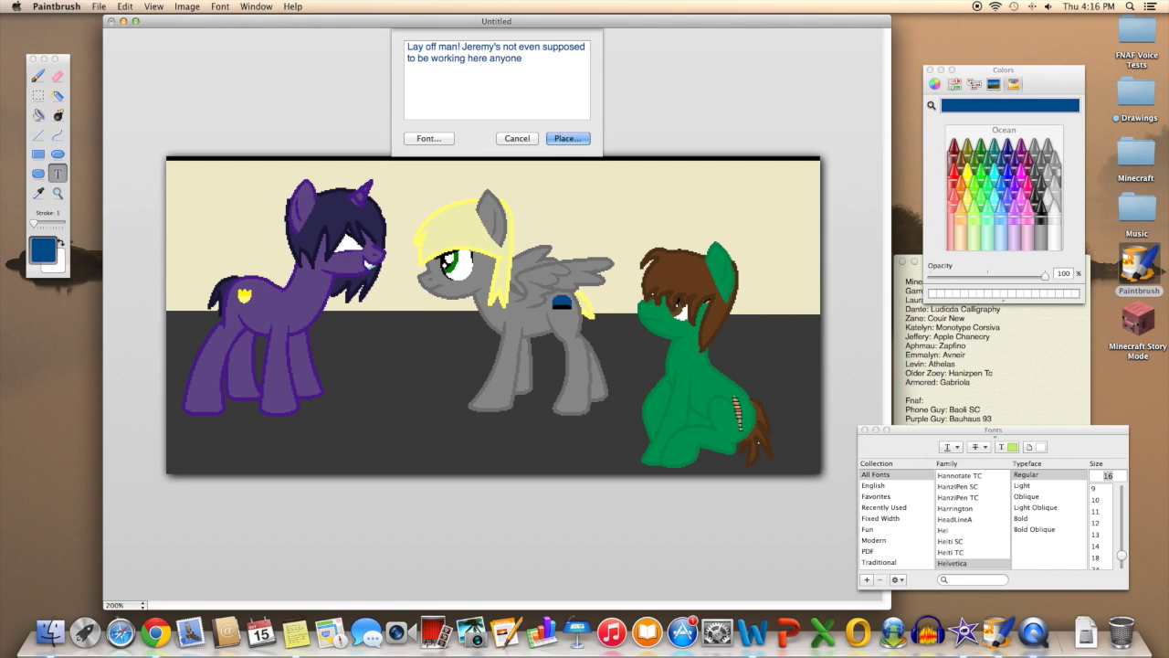
type("!!")
Step: Set the whole Jeremy caption in Abadi MT Condensed and place it along the top
key("super+a")
scroll(971, 521, "up", 10)
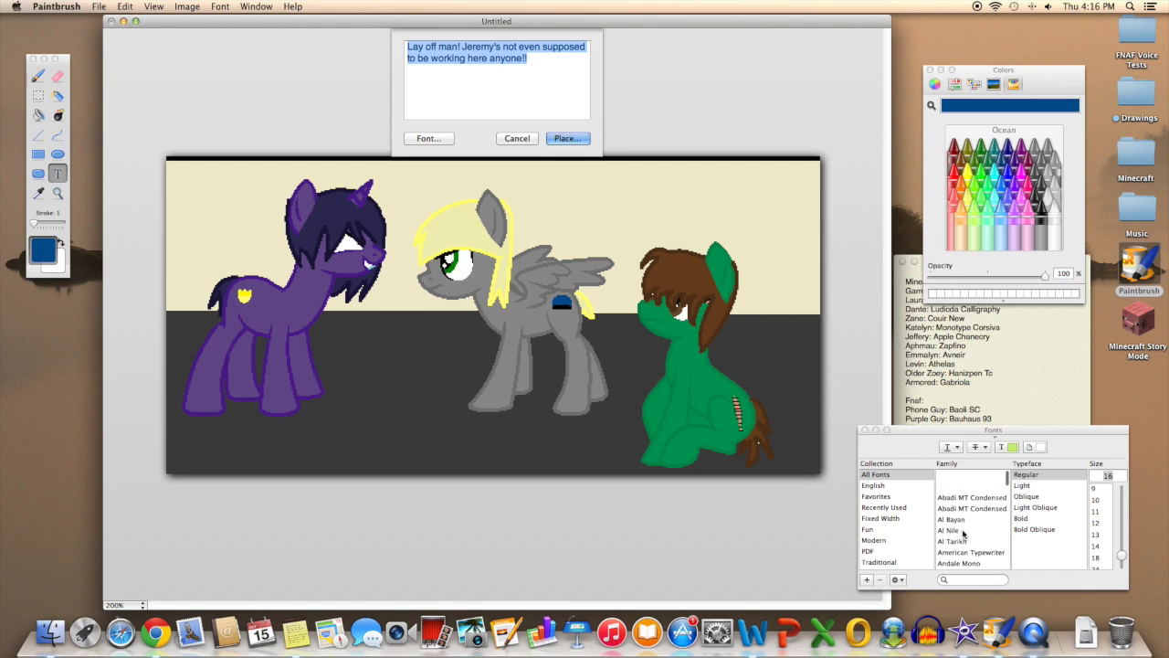
left_click(971, 474)
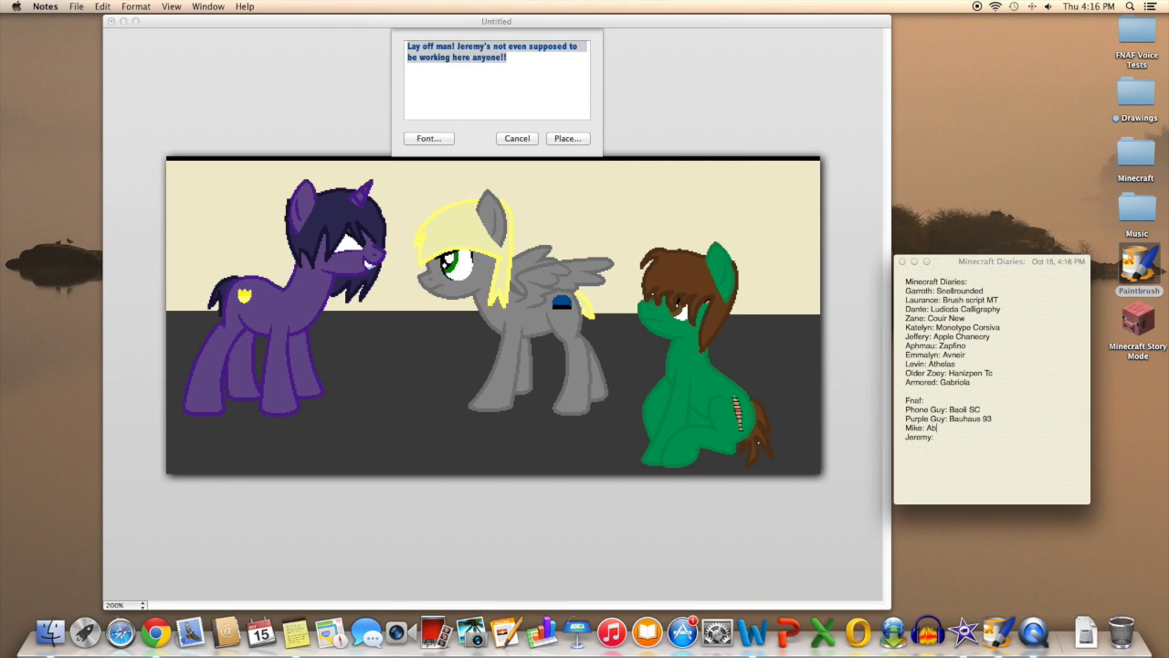
left_click(961, 429)
type("adi MT condensed")
left_click(567, 138)
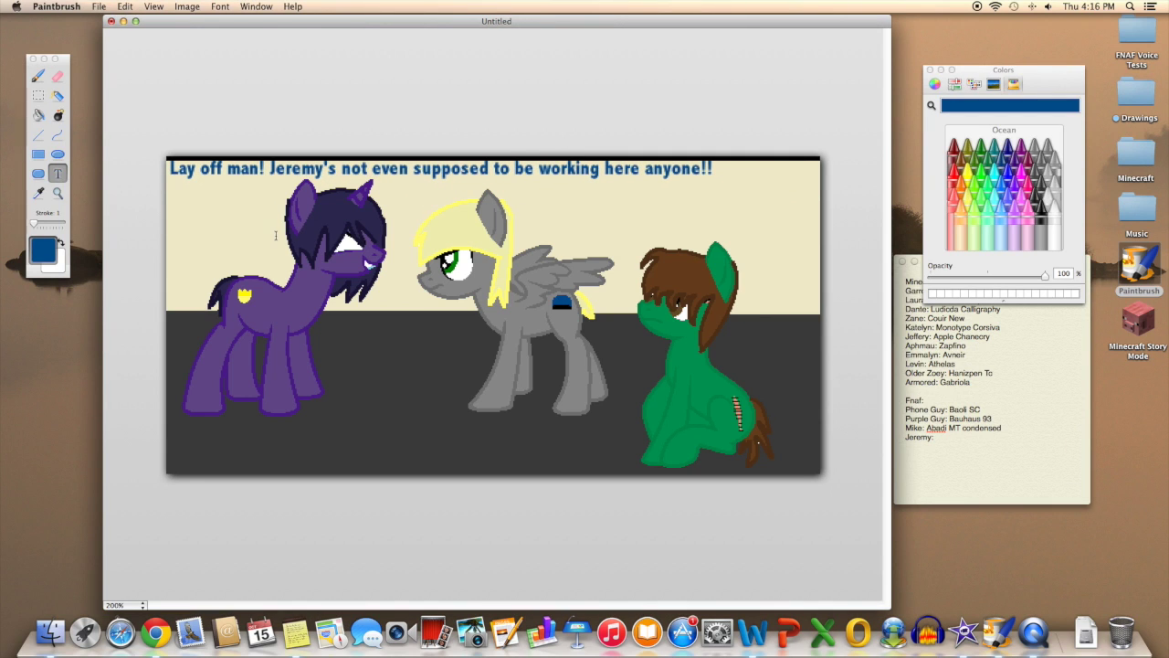
Step: Paint out the word 'anyone!!' with a thick brush in the cream wall colour
left_click(39, 193)
left_click(265, 228)
left_click_drag(50, 59, 93, 62)
left_click(80, 79)
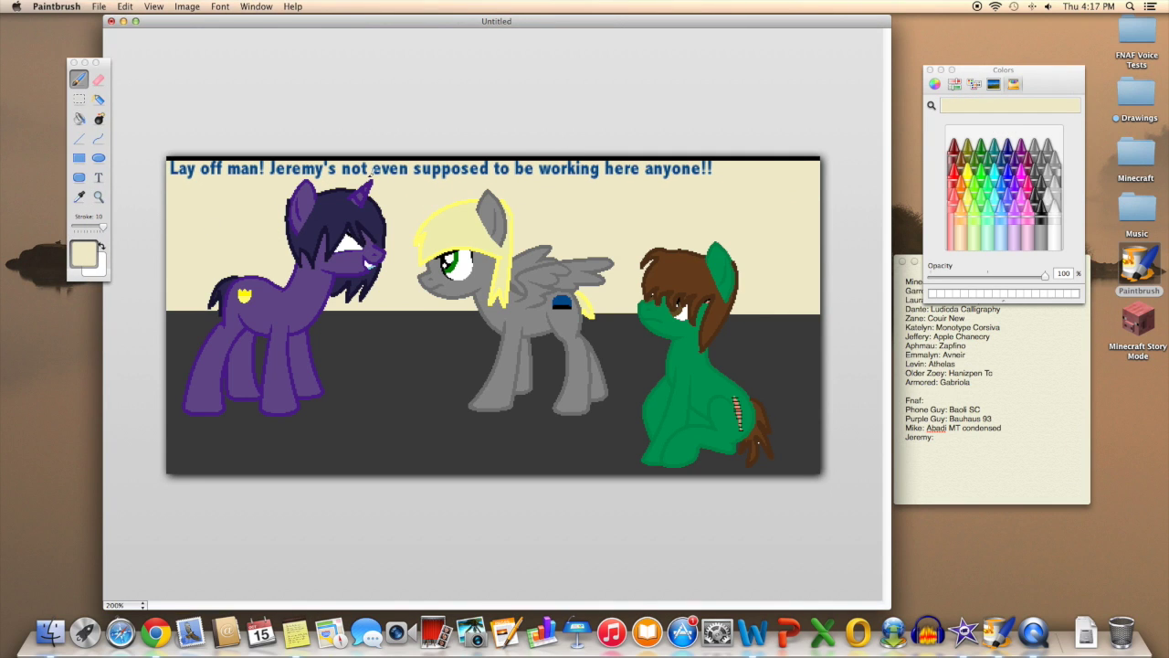
Step: Place 'anymore!!' in blue at the caption's end, then sample the green pony's colour
left_click(740, 160, "alt")
key("l")
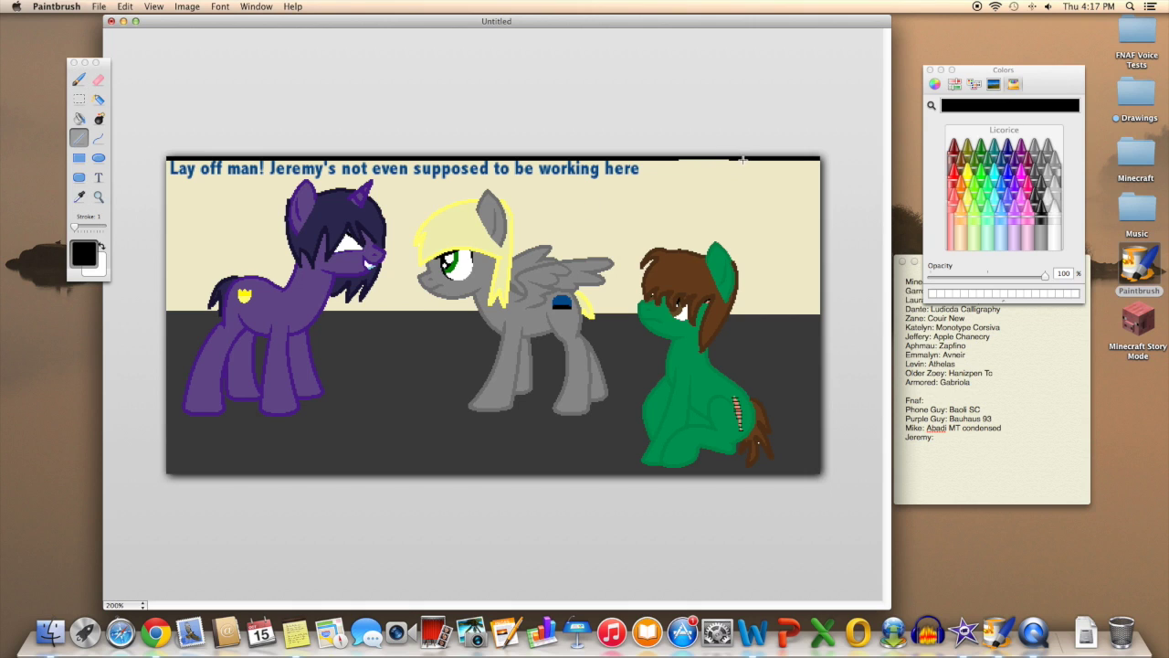
left_click(177, 166, "alt")
key("t")
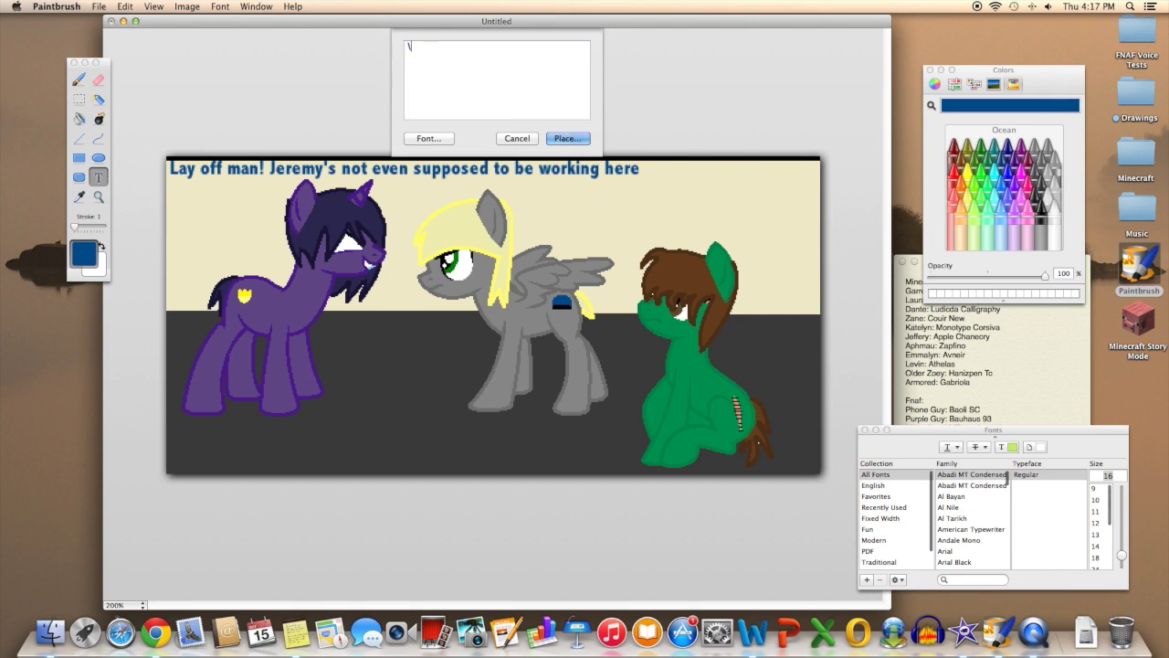
type("anymore!!")
key("Return")
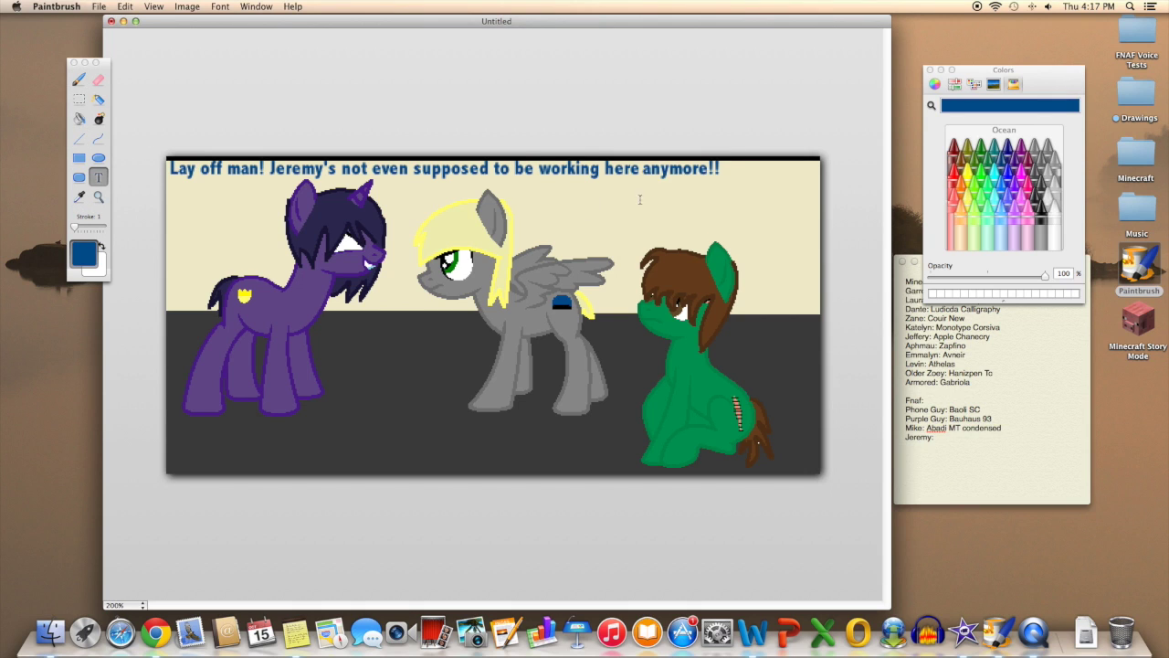
left_click(686, 349, "alt")
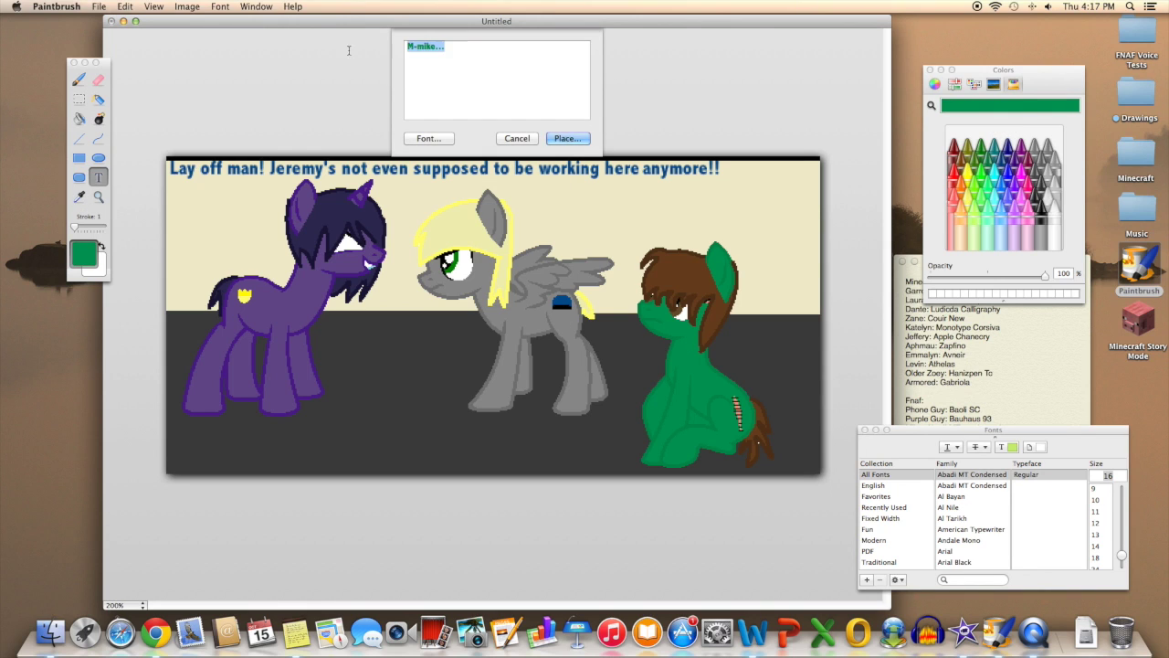
Step: Set the green 'M-mike...' caption in Batang and place it on the canvas
left_click(970, 529)
left_click(955, 496)
left_click(970, 529)
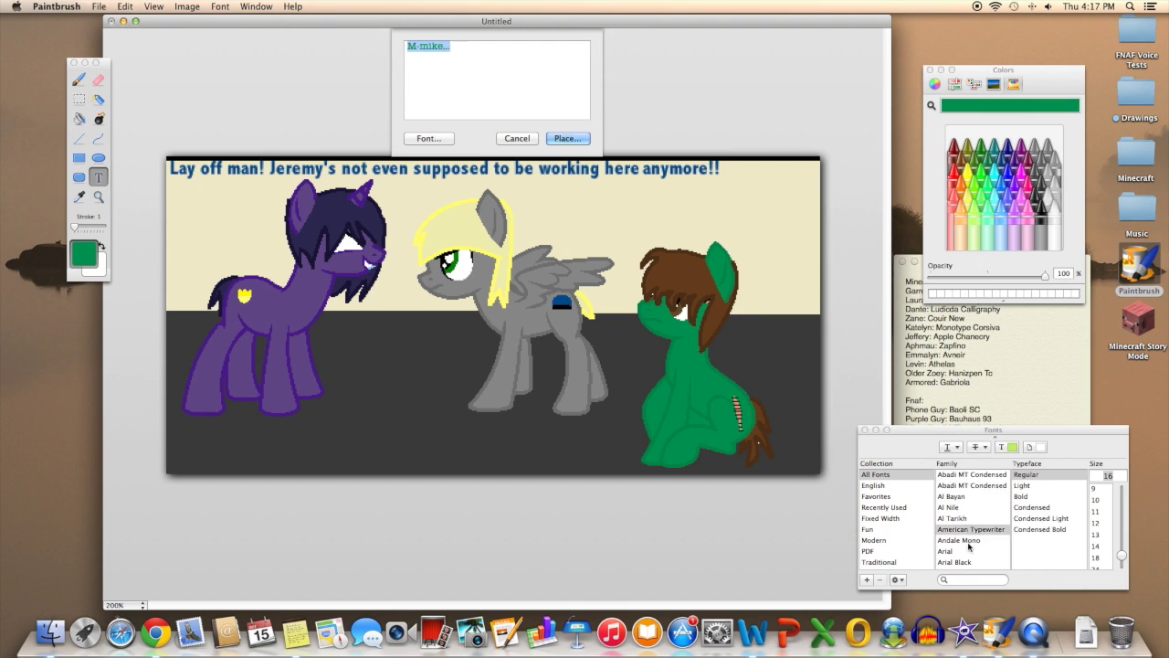
scroll(970, 530, "down", 2)
left_click(958, 485)
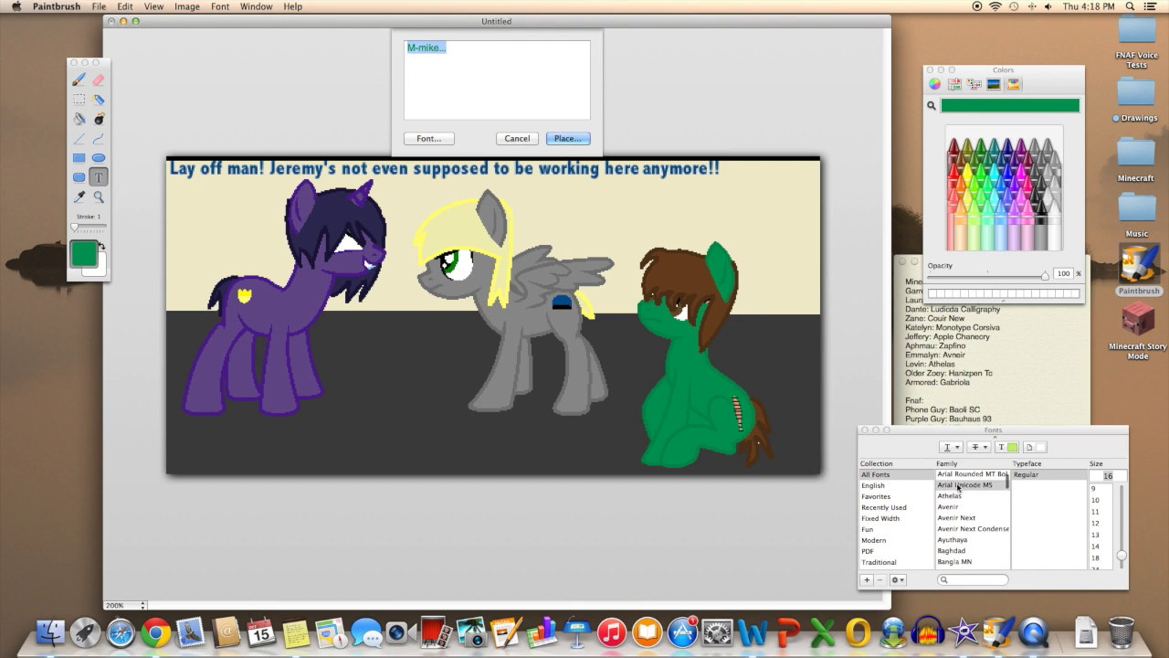
scroll(958, 498, "down", 2)
left_click(958, 498)
scroll(959, 507, "down", 2)
left_click(959, 508)
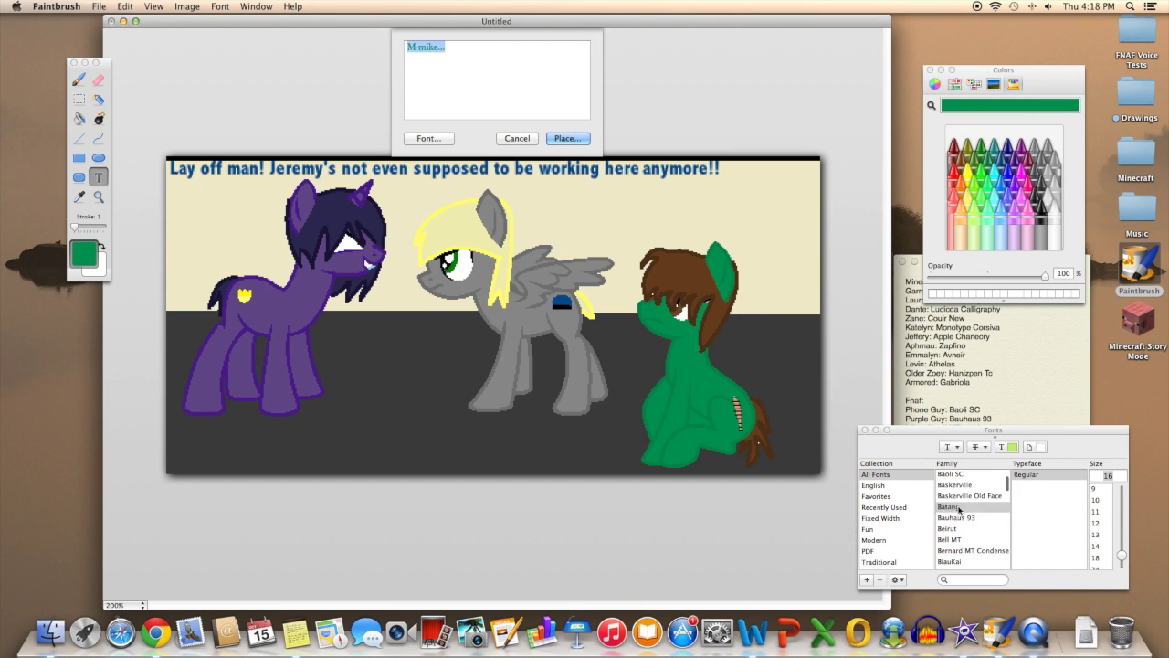
left_click(1039, 384)
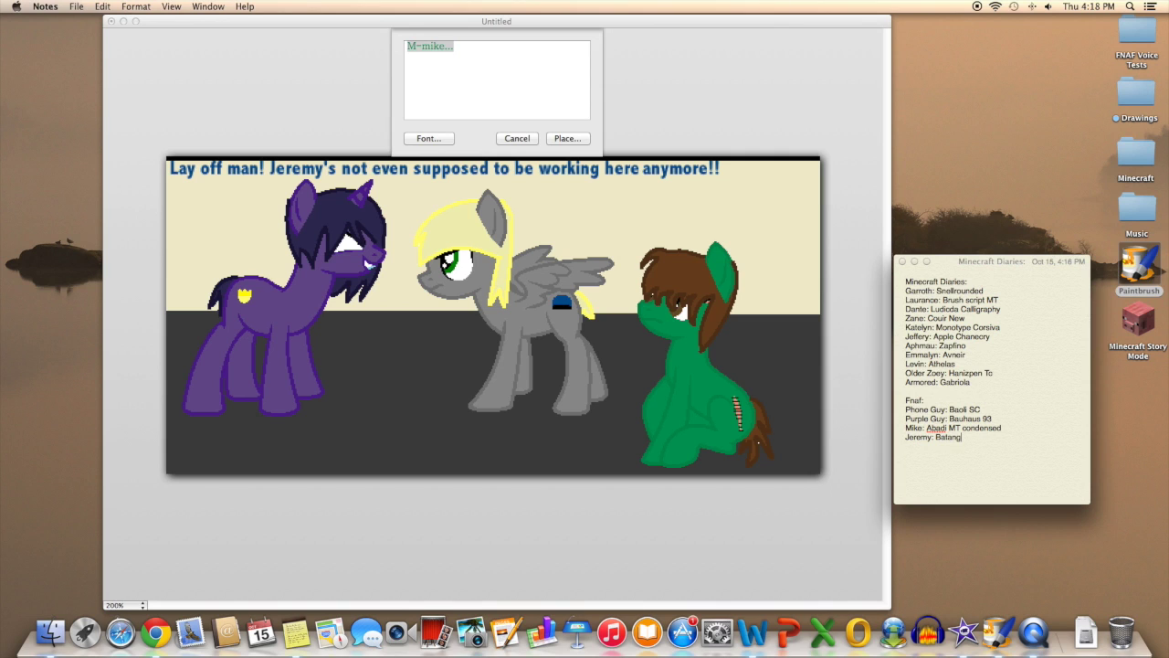
left_click(568, 138)
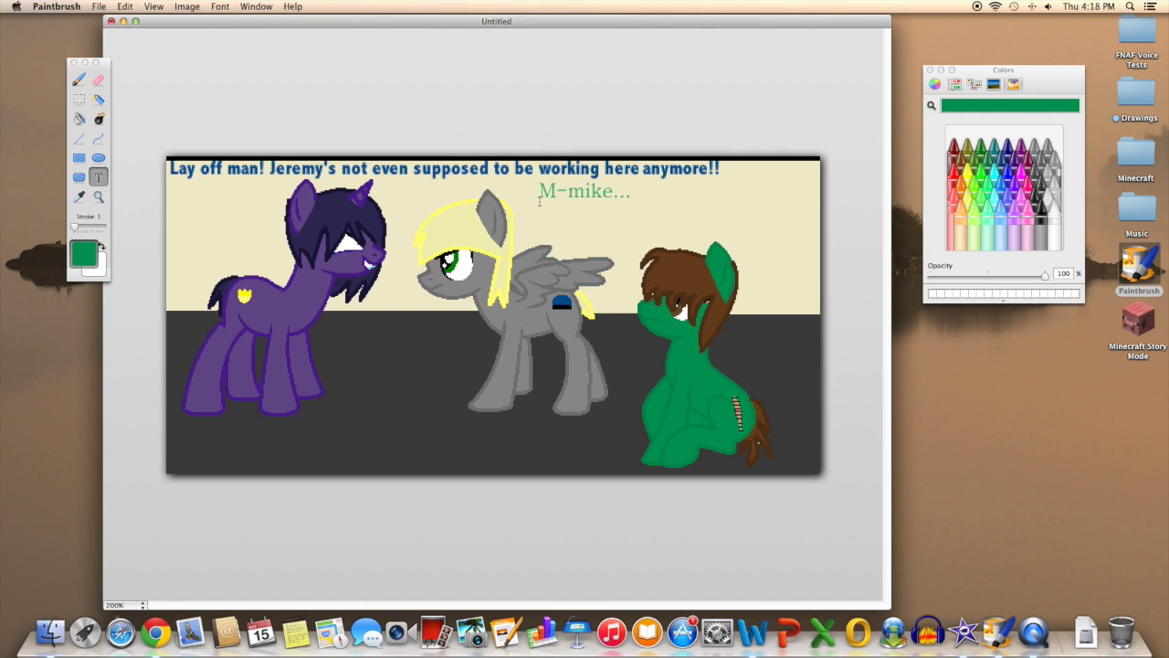
Step: Check the whole comic, then save it as the PNG file 'Fights'
left_click(79, 197)
left_click(189, 340)
left_click(98, 196)
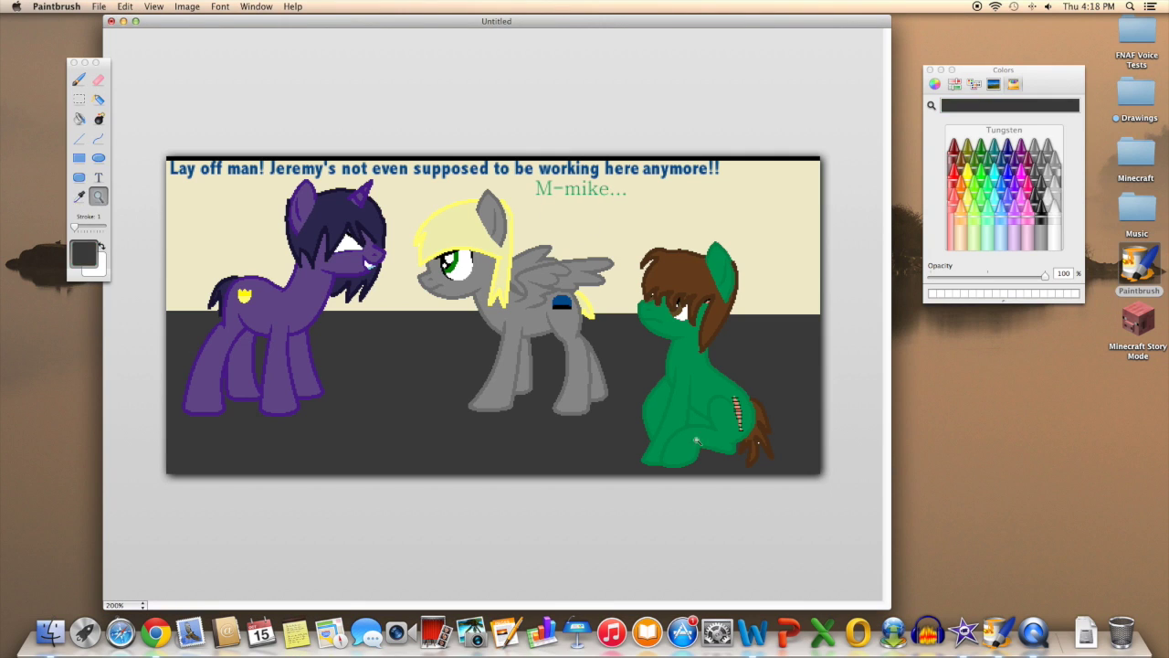
left_click(749, 430)
left_click(410, 352, "alt")
left_click(98, 6)
left_click(119, 91)
type("Cyril")
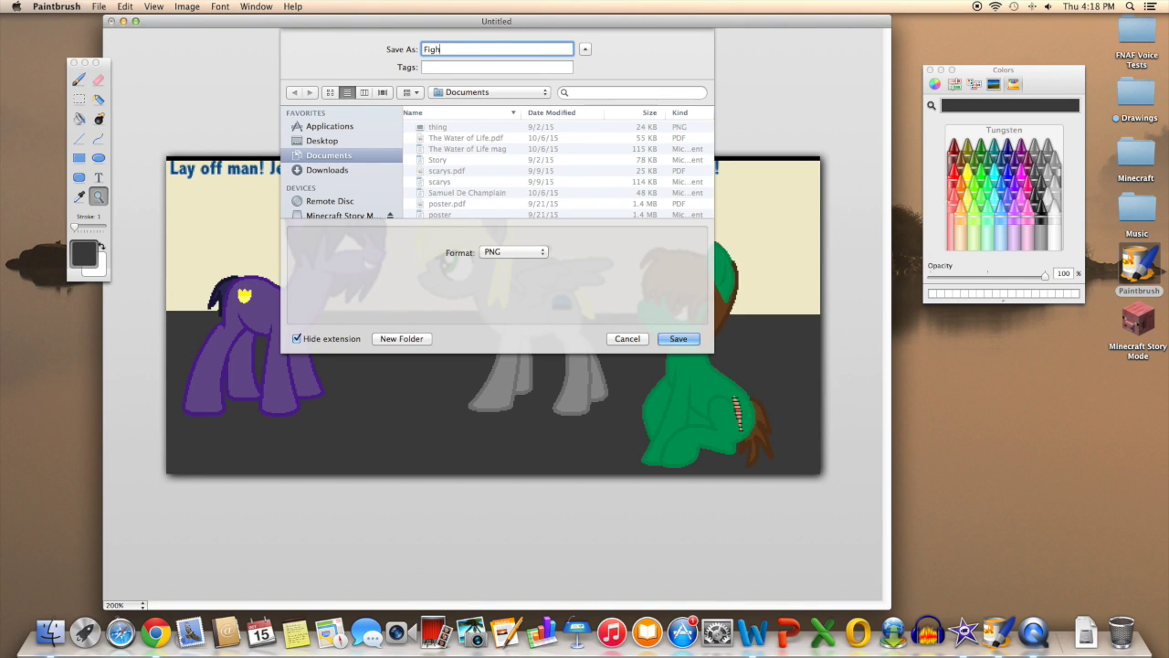
key("Return")
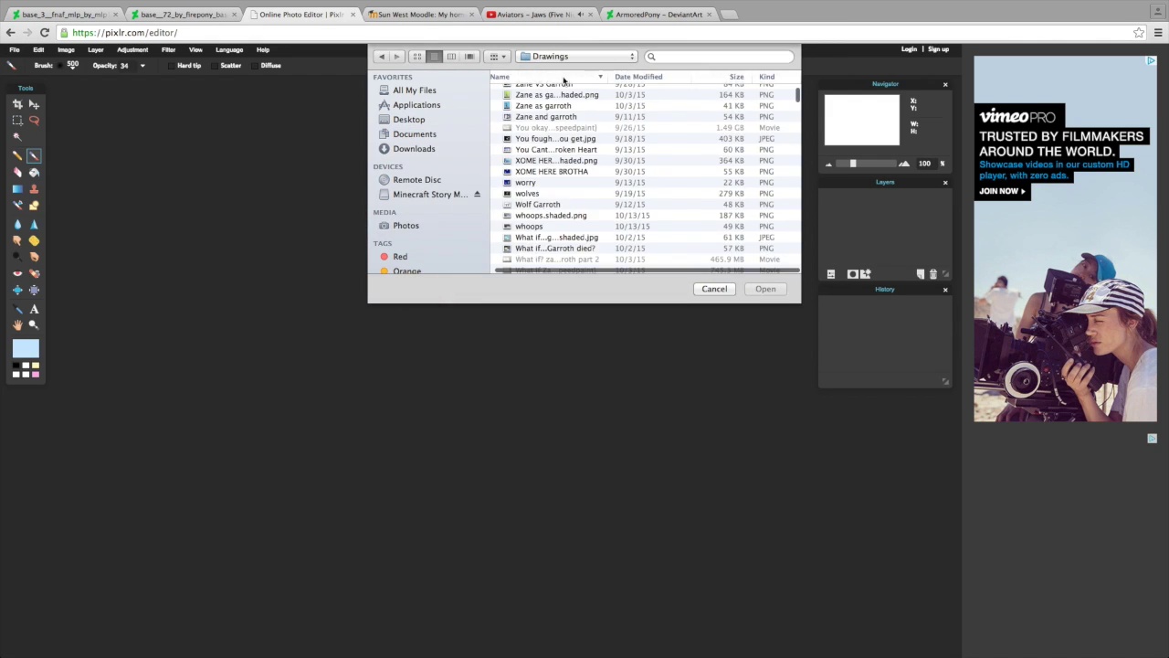
scroll(618, 201, "down", 5)
scroll(618, 201, "down", 5)
scroll(617, 201, "down", 5)
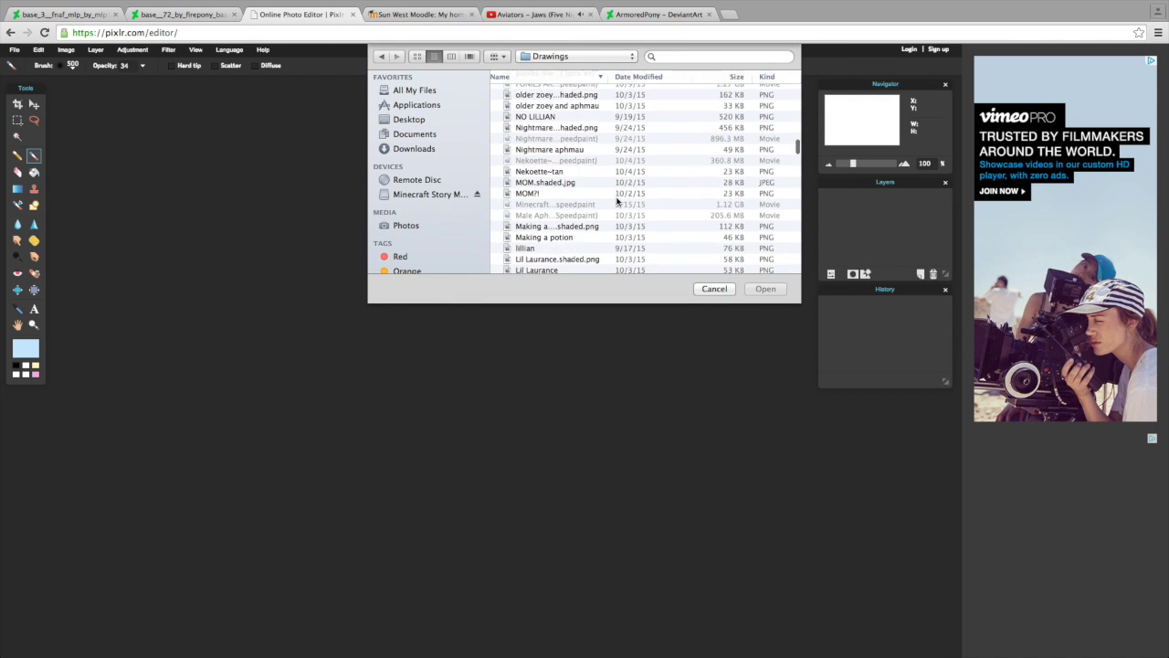
scroll(618, 201, "down", 5)
scroll(617, 201, "down", 5)
scroll(618, 201, "down", 5)
scroll(617, 201, "down", 5)
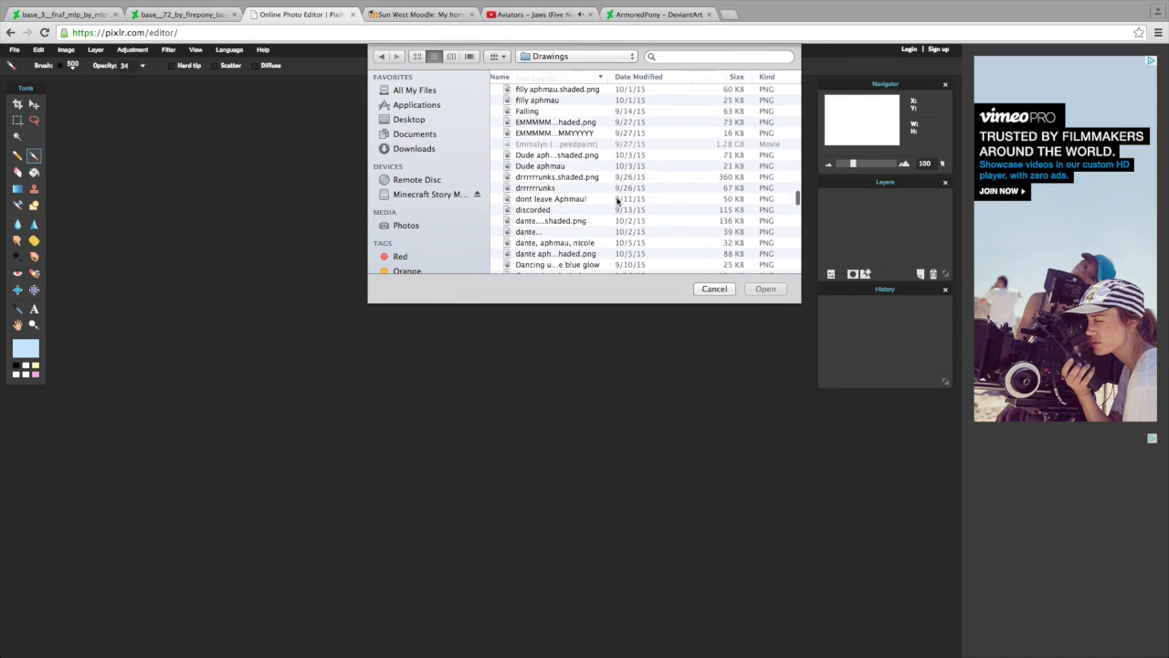
scroll(584, 192, "down", 3)
scroll(536, 182, "up", 2)
scroll(585, 219, "up", 2)
Step: Cancel the pending dialog, switch to Pixlr in the browser, and open Fights from Documents
left_click(714, 288)
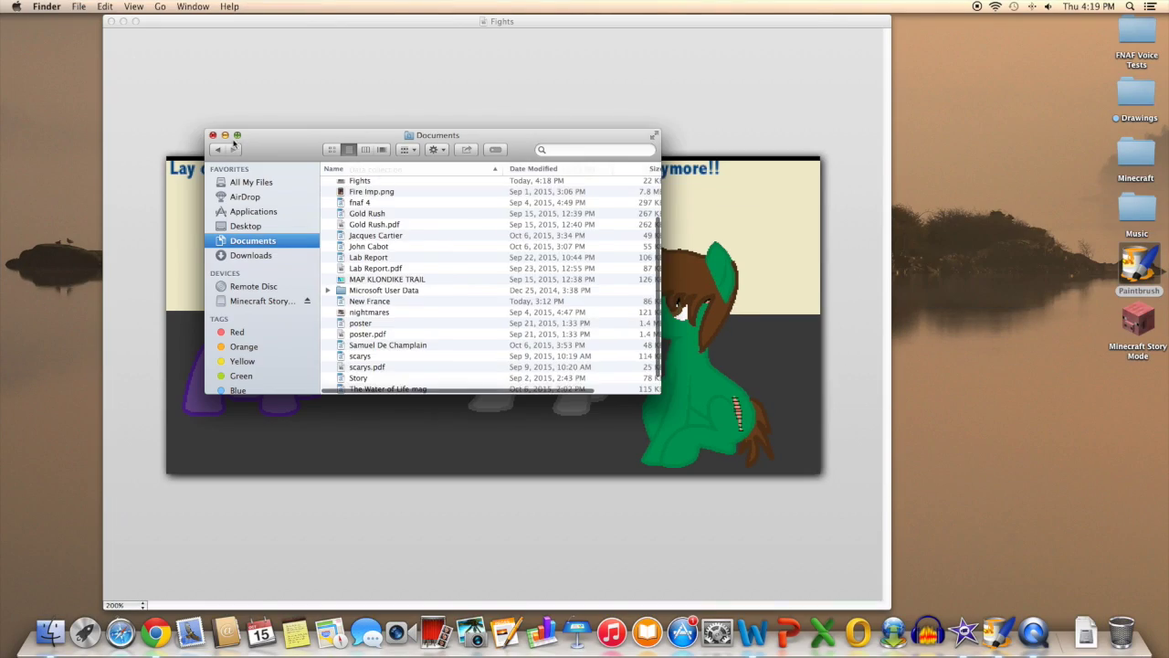
key("ctrl+Up")
left_click(649, 45)
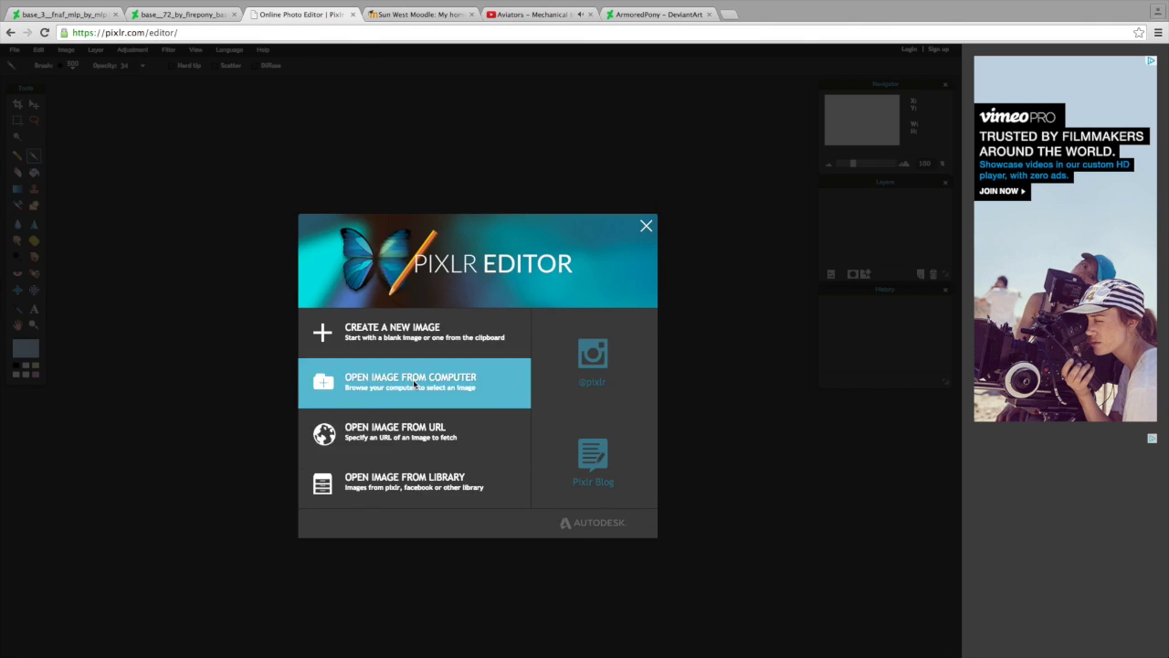
left_click(417, 378)
scroll(571, 196, "down", 3)
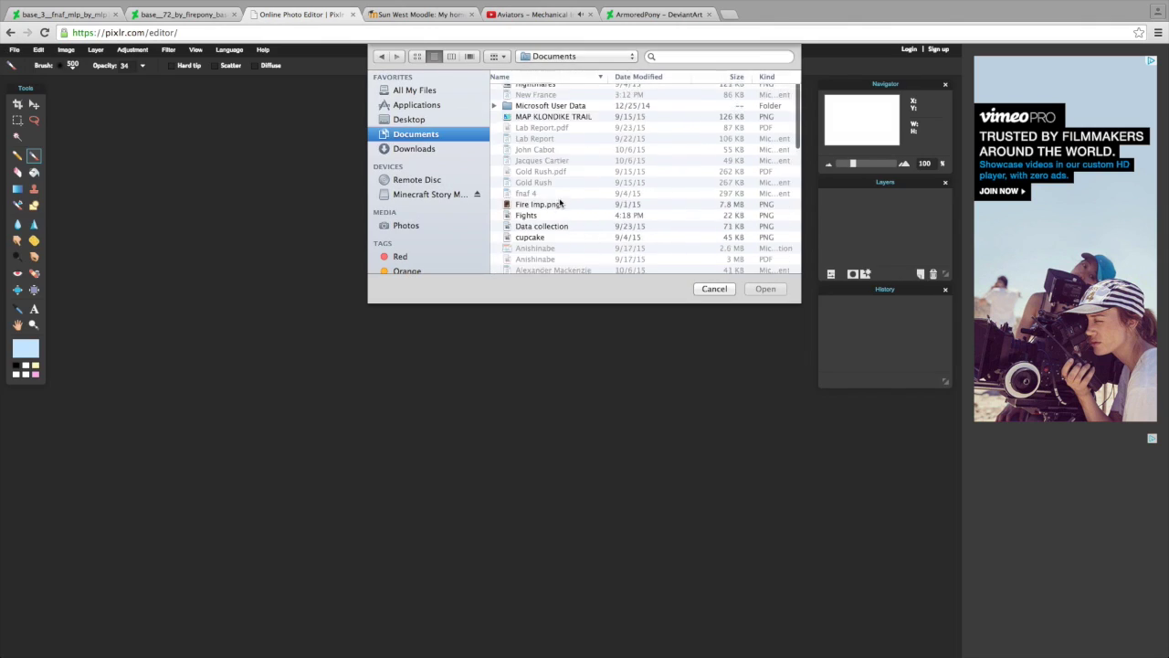
scroll(572, 195, "down", 2)
scroll(572, 196, "down", 2)
double_click(536, 214)
left_click(18, 309)
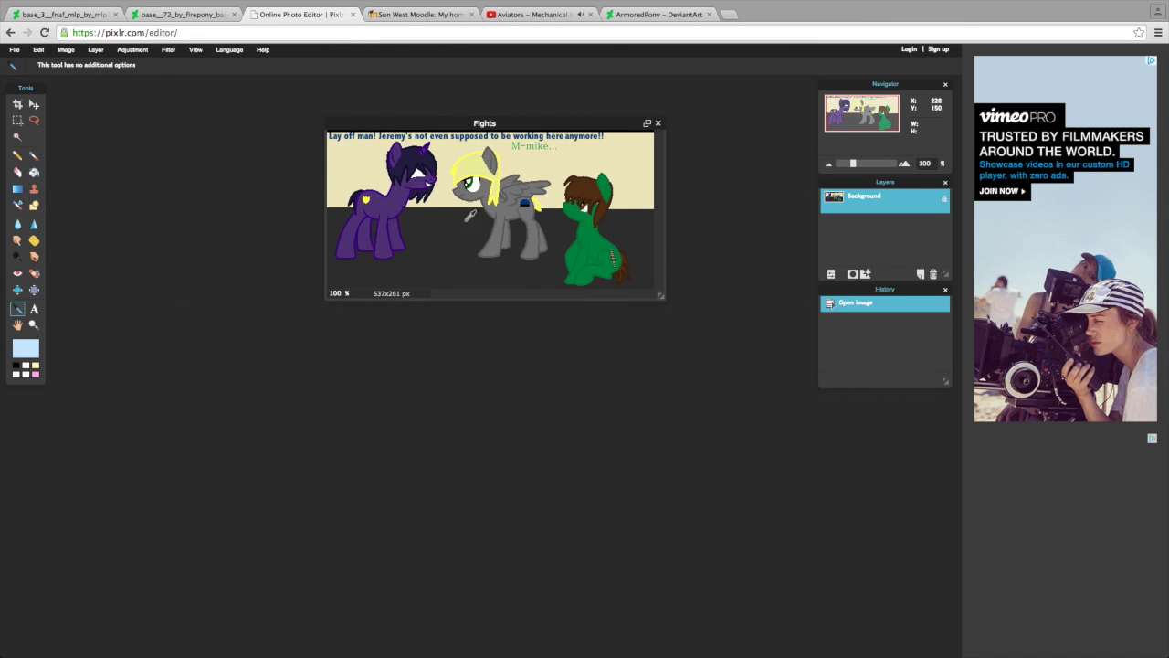
Step: Undo the stray soft white strokes on the purple pony and reset the colour to black
left_click(34, 155)
left_click(60, 65)
left_click_drag(393, 155, 434, 192)
left_click_drag(398, 159, 415, 174)
key("ctrl+shift+n")
key("x")
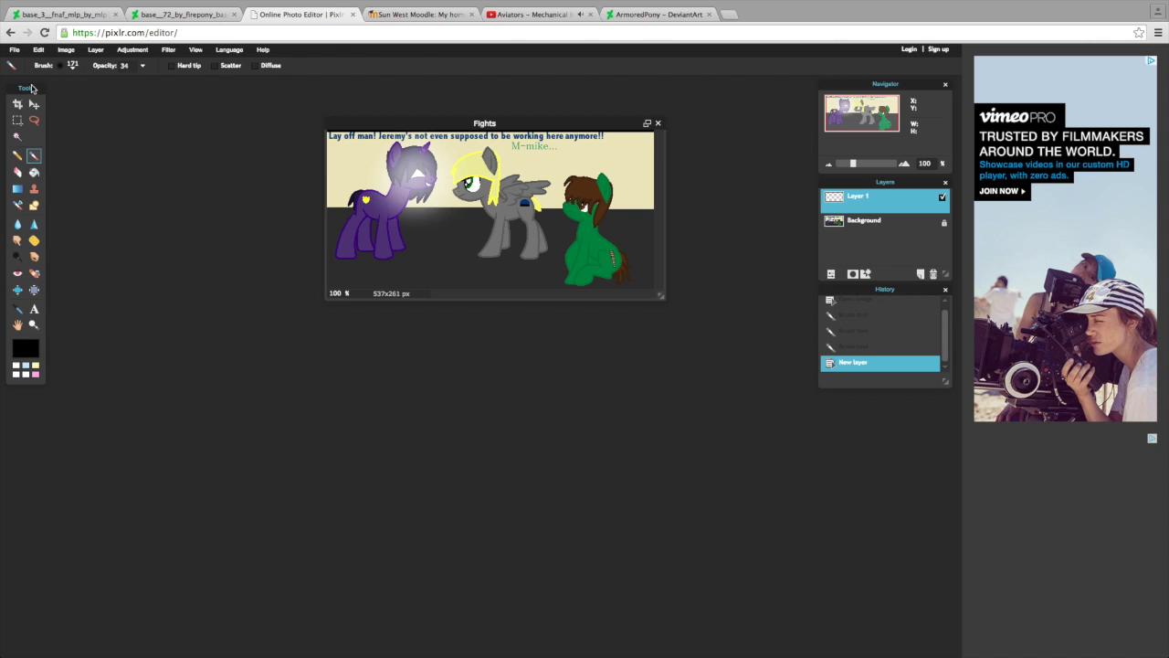
Step: Set the brush size and brush black shading around the comic's edges
left_click(60, 65)
key("ctrl+Tab")
key("ctrl+Tab")
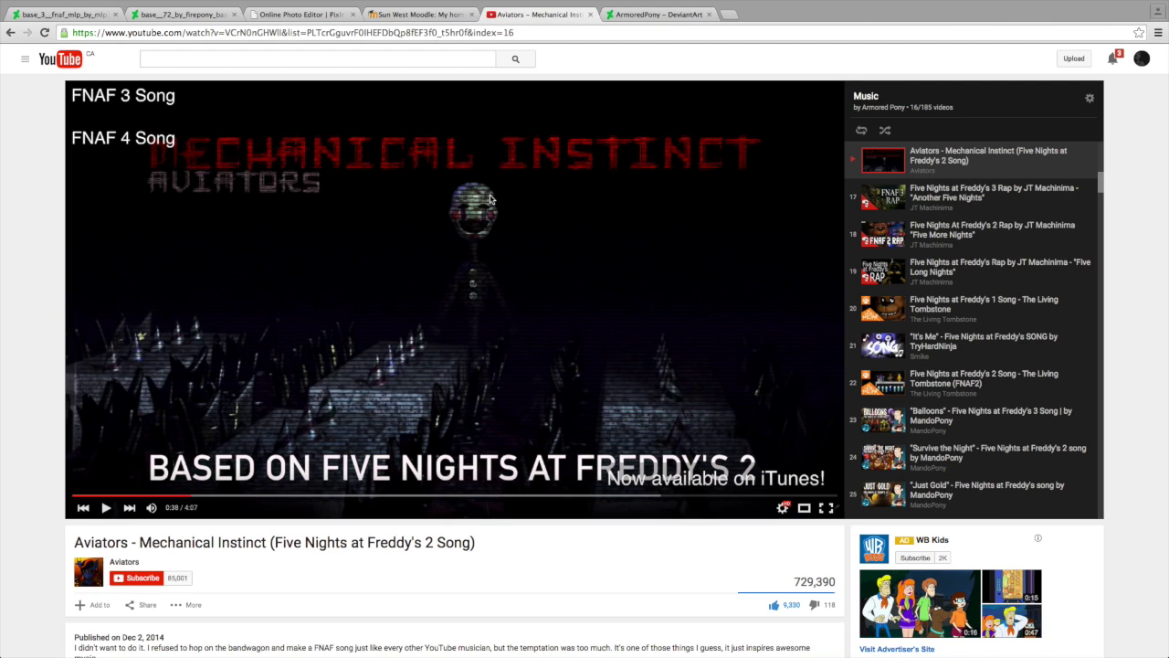
left_click(301, 15)
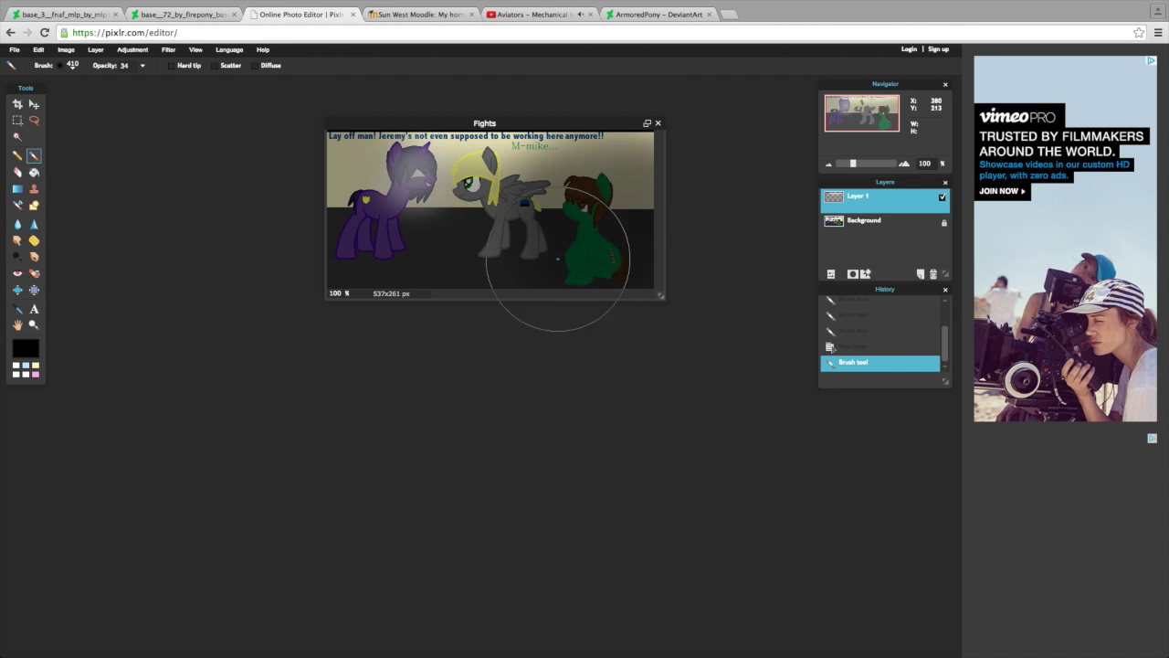
mouse_move(608, 249)
left_mouse_down()
mouse_move(575, 157)
mouse_move(431, 261)
mouse_move(357, 282)
mouse_move(572, 228)
left_mouse_up()
Step: Save the vignetted image as 'Fights' in PNG format
left_click(14, 49)
left_click(27, 113)
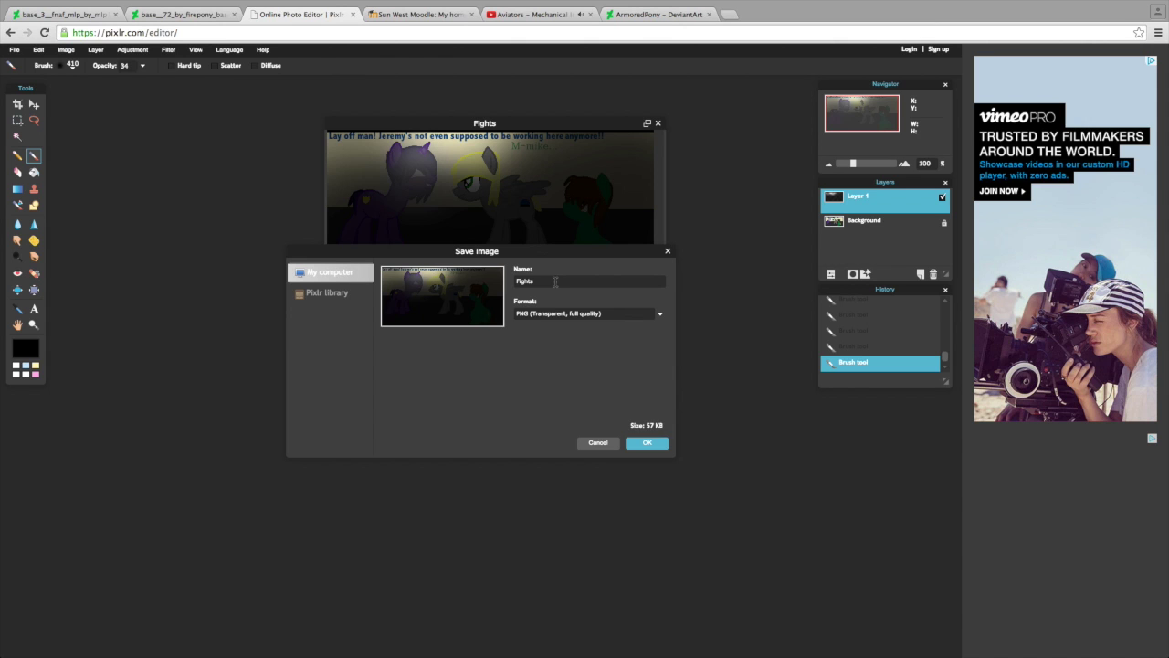
left_click(651, 442)
key("Return")
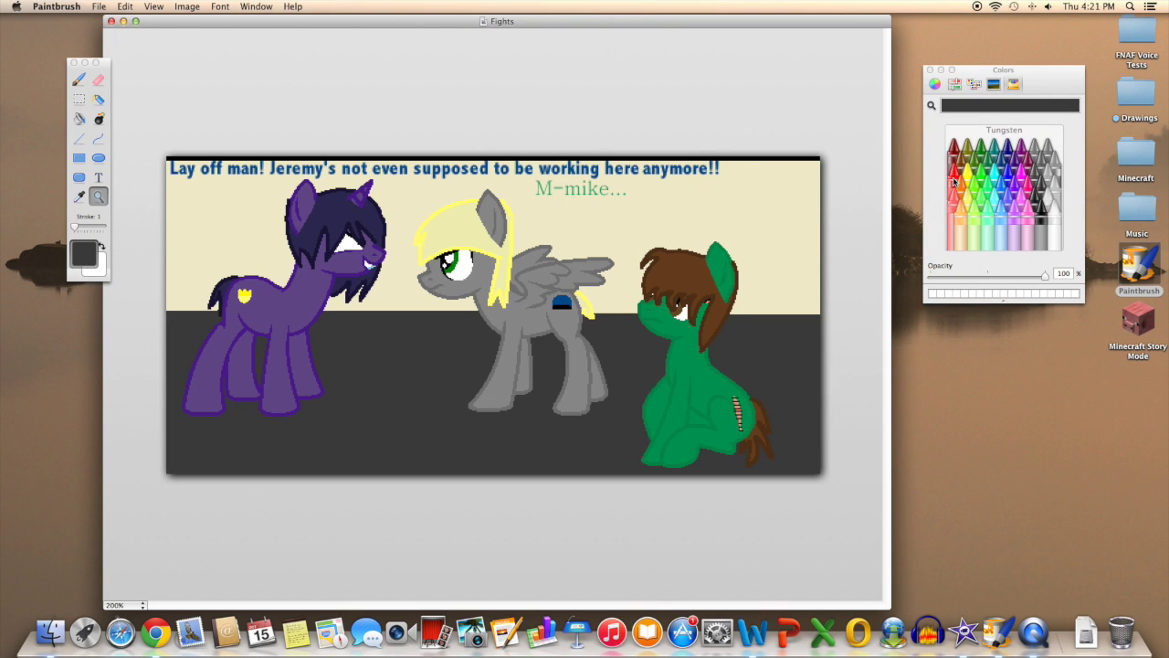
Step: Start a Cayenne-coloured Helvetica text box with the size raised to 33
left_click(99, 176)
left_click(493, 274)
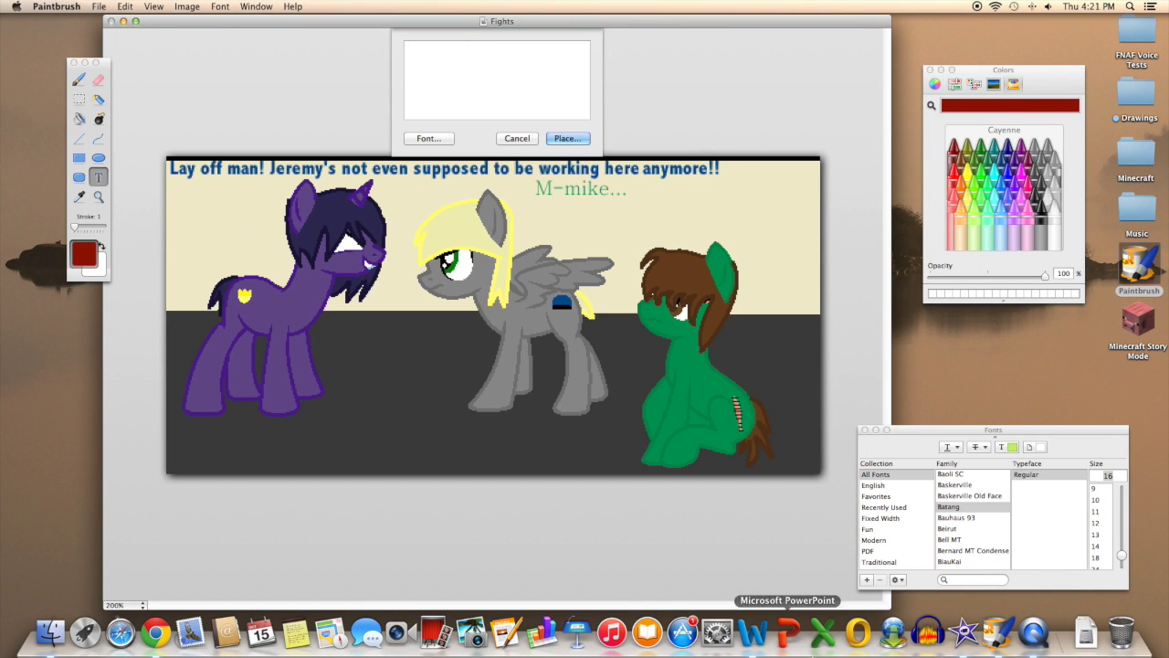
type("hel")
left_click(952, 496)
left_click_drag(1122, 555, 1123, 542)
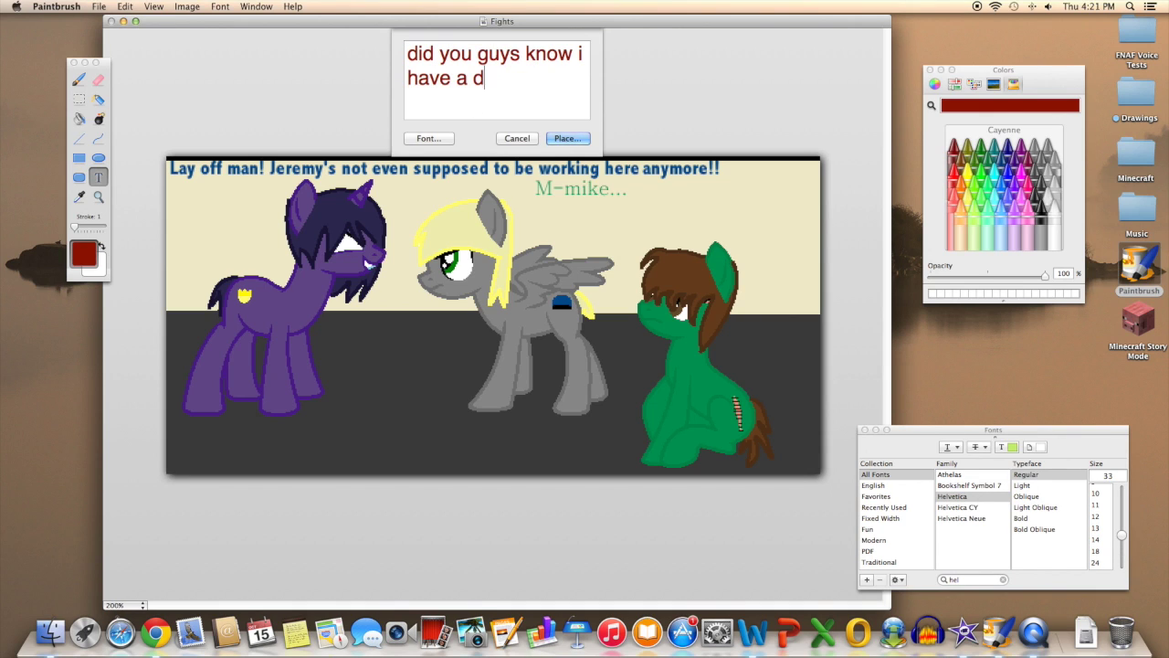
Step: Clear and retype the farewell message repeatedly until it reads 'so ill see you in the'
key("BackSpace")
key("BackSpace")
key("BackSpace")
key("BackSpace")
key("BackSpace")
key("BackSpace")
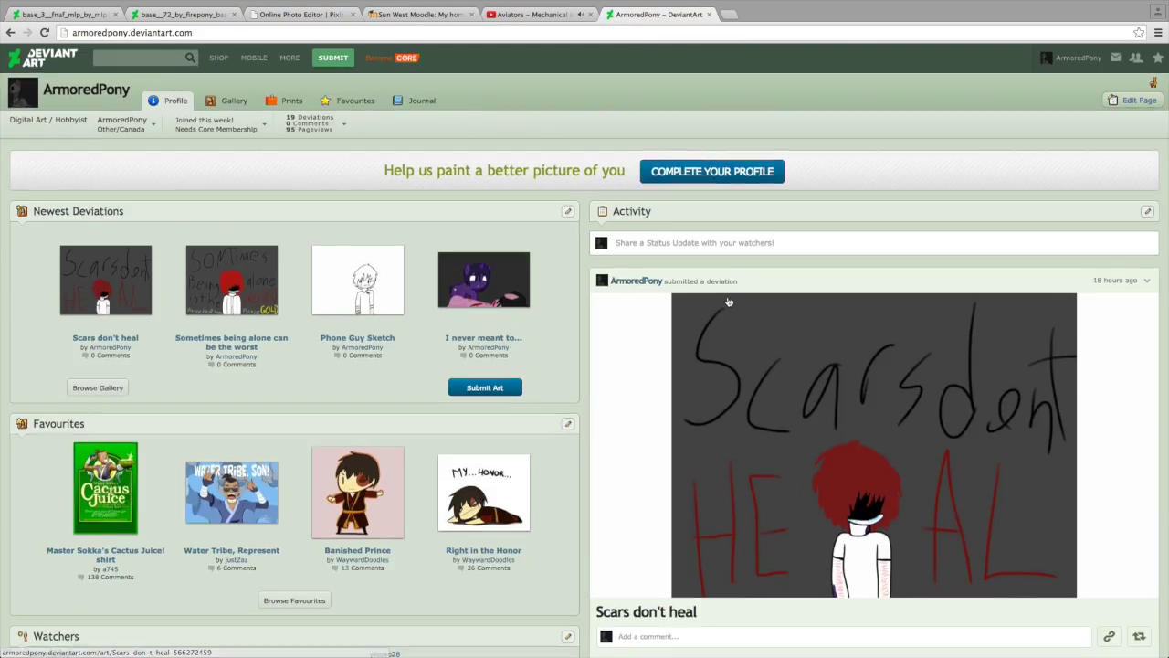
scroll(728, 301, "down", 10)
scroll(728, 301, "down", 10)
scroll(728, 302, "down", 10)
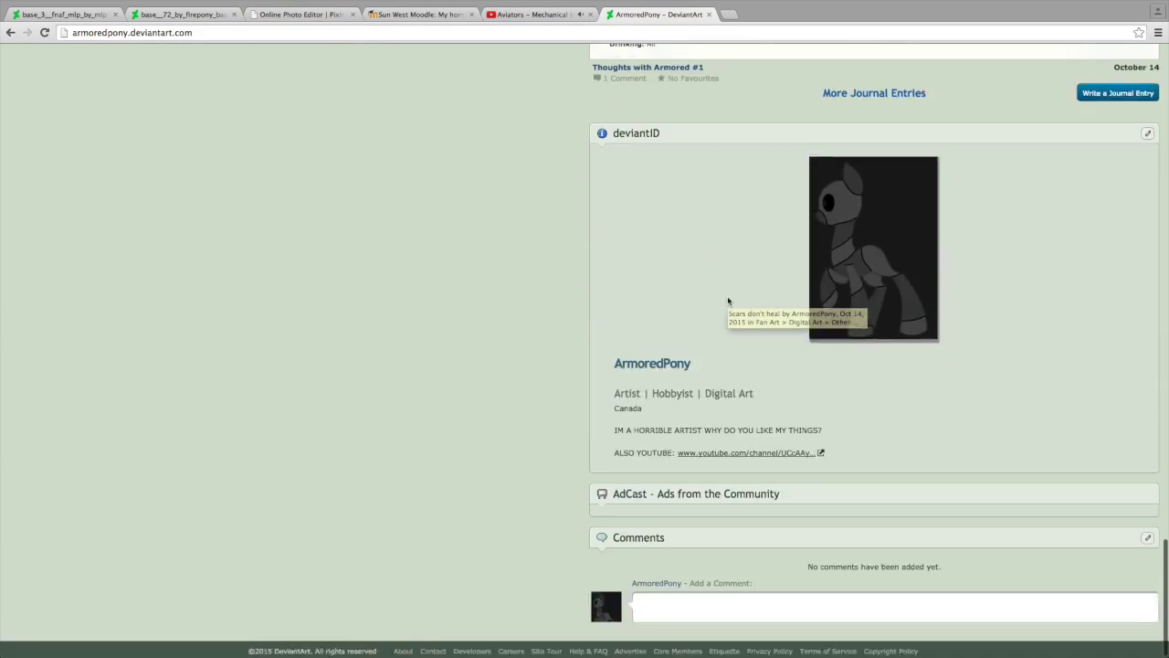
scroll(728, 301, "up", 20)
key("ctrl+Up")
left_click(728, 301)
type("i post art there that i dont")
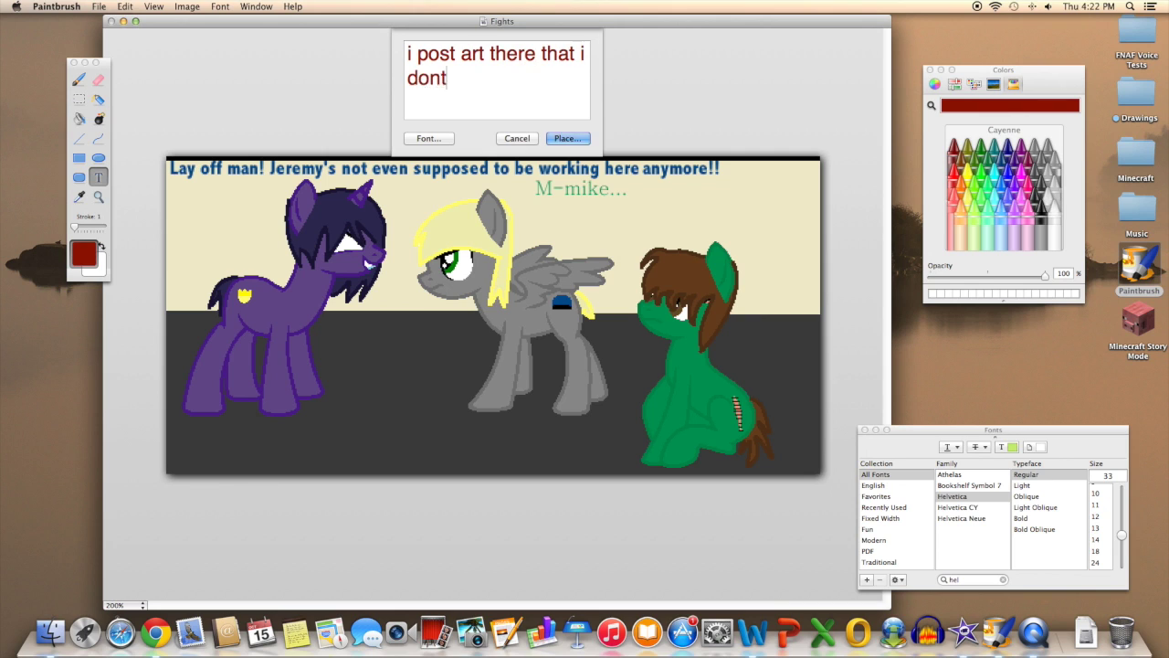
type("make speed paints of")
key("super+a")
type("i also post art that i do ma")
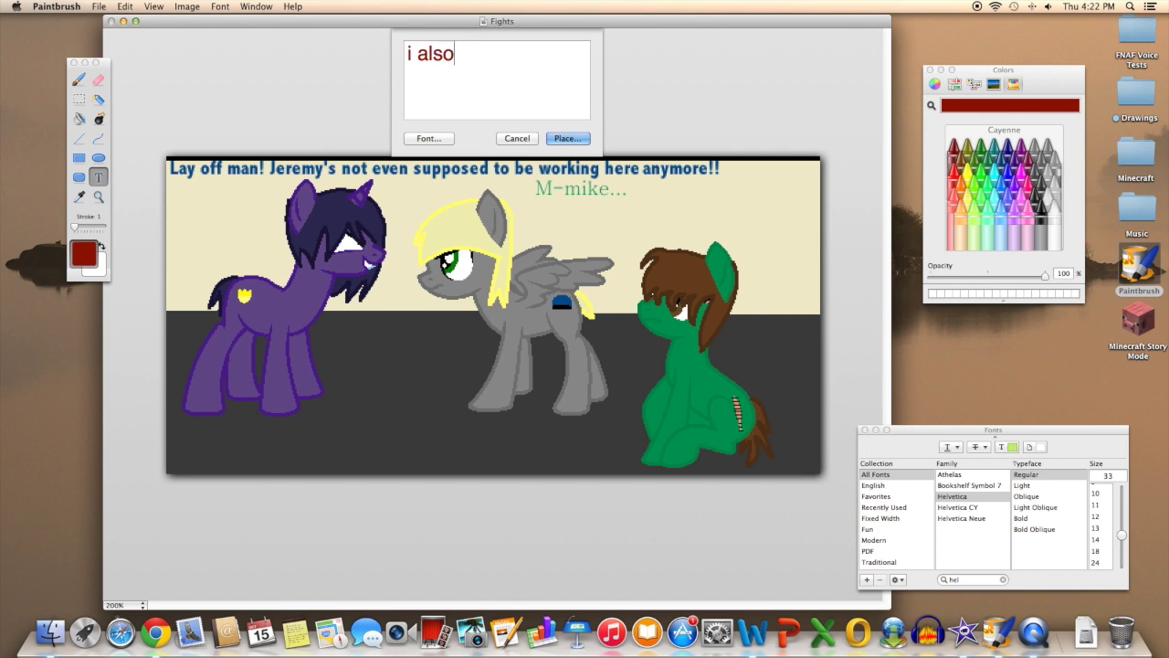
type("ke speed paints of")
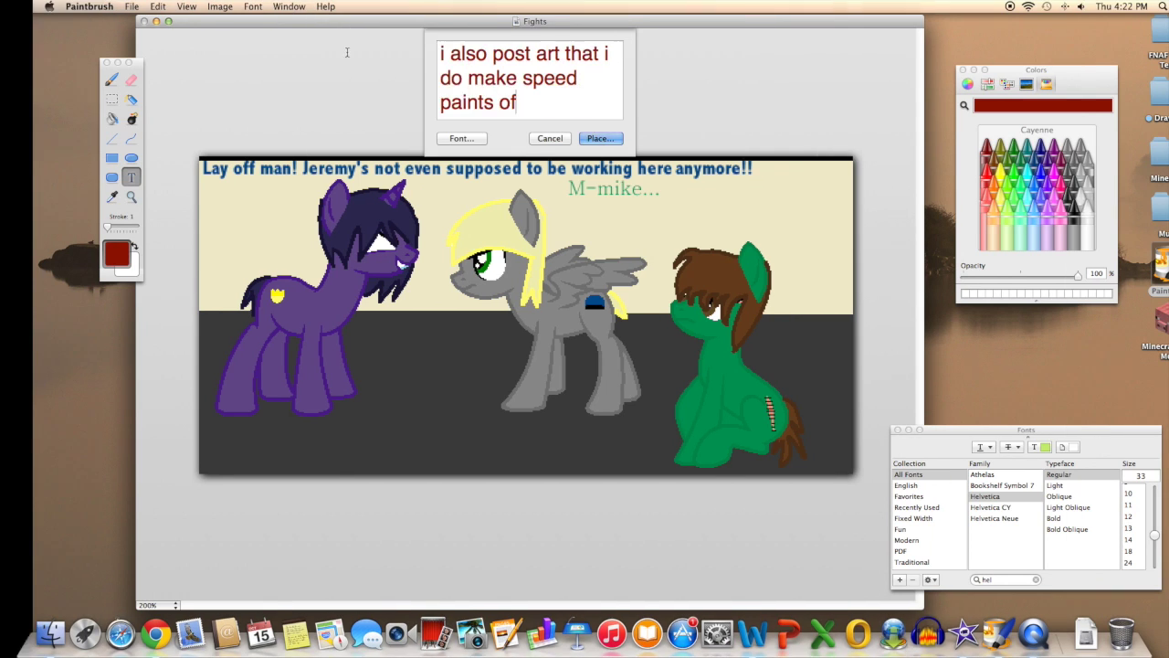
key("super+a")
key("BackSpace")
type("ing to start ")
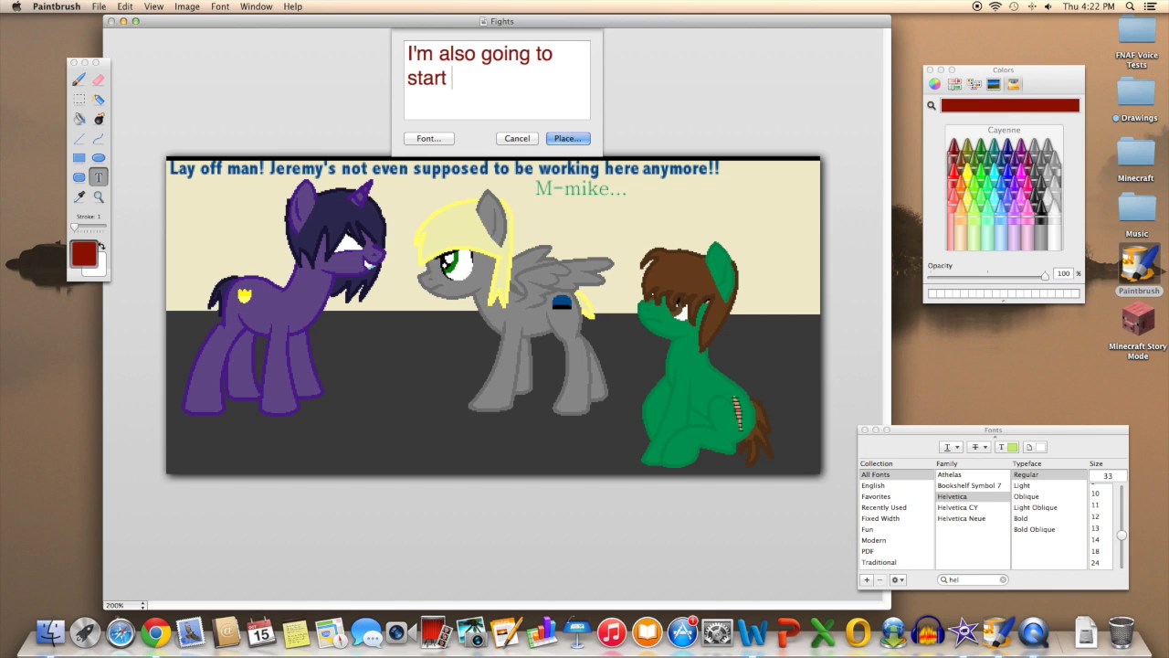
type("posting fanfiction")
key("super+a")
type("so if yo")
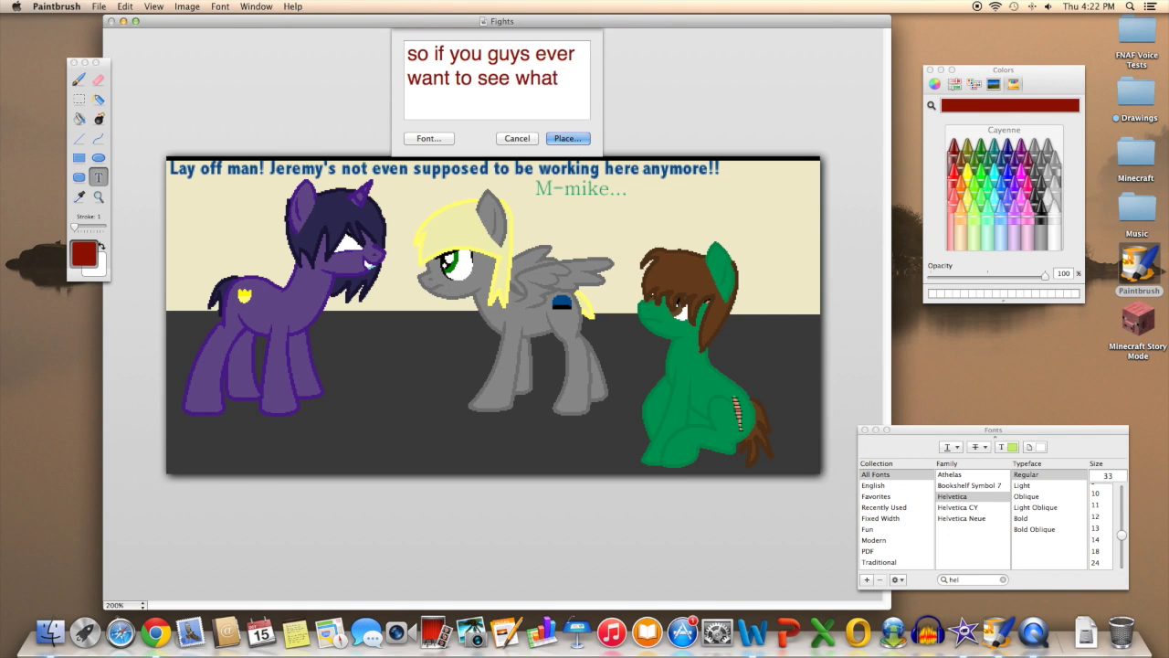
type("recordin")
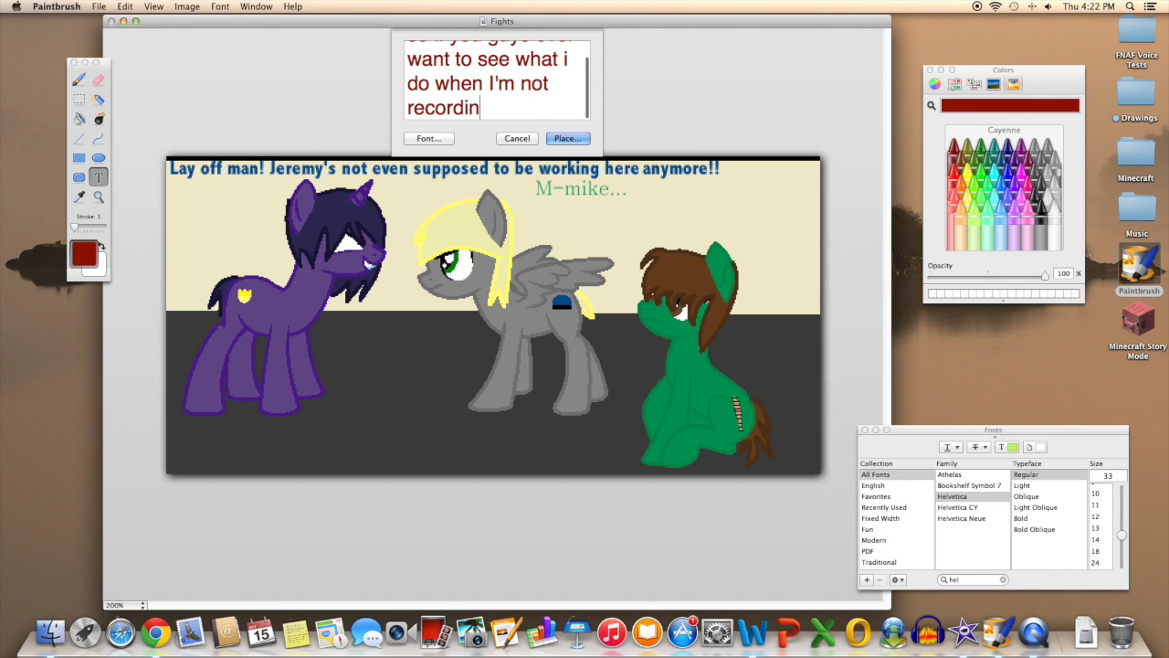
type("g go there!")
key("super+a")
key("BackSpace")
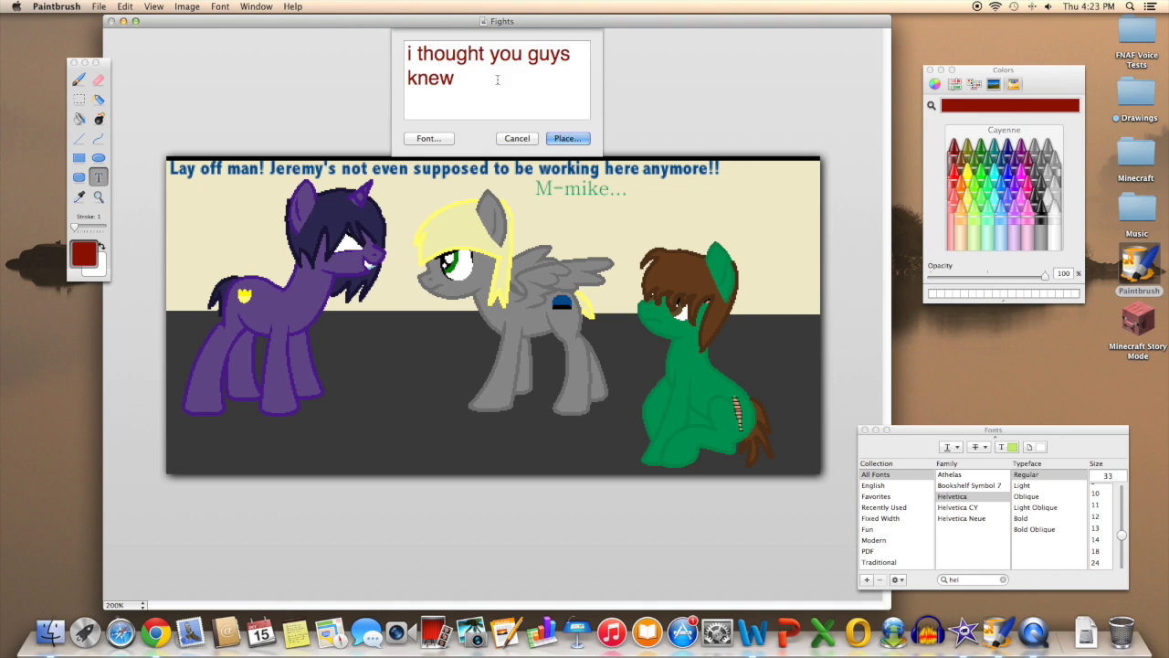
key("super+a")
key("BackSpace")
type("but eh i did just make i")
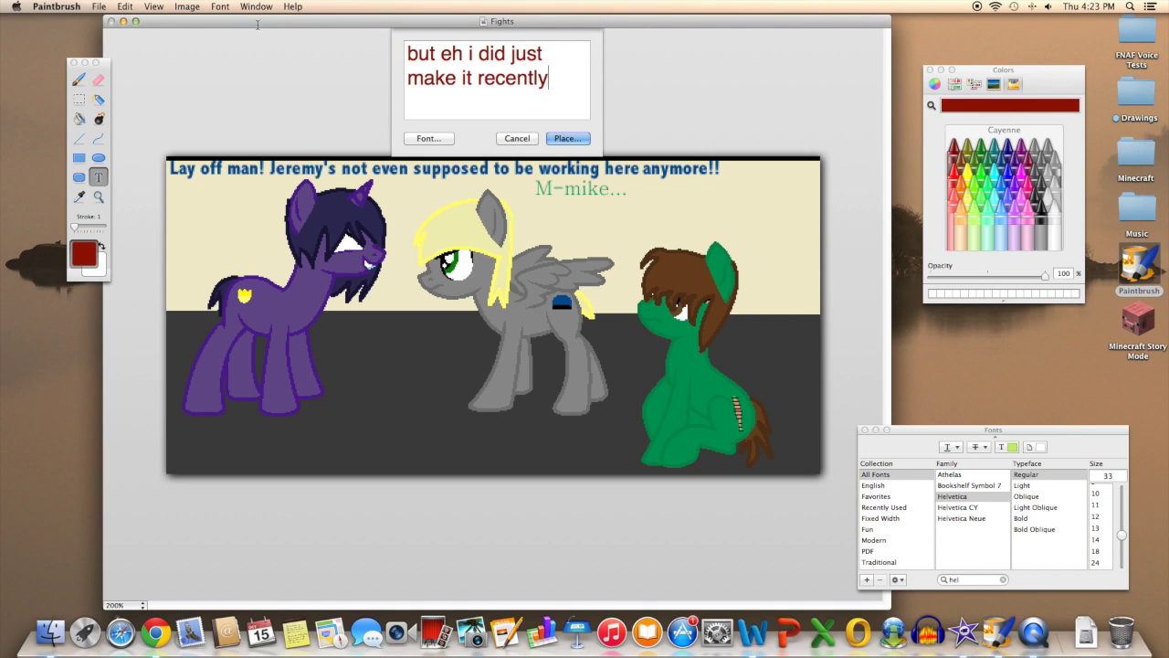
key("super+a")
type("y")
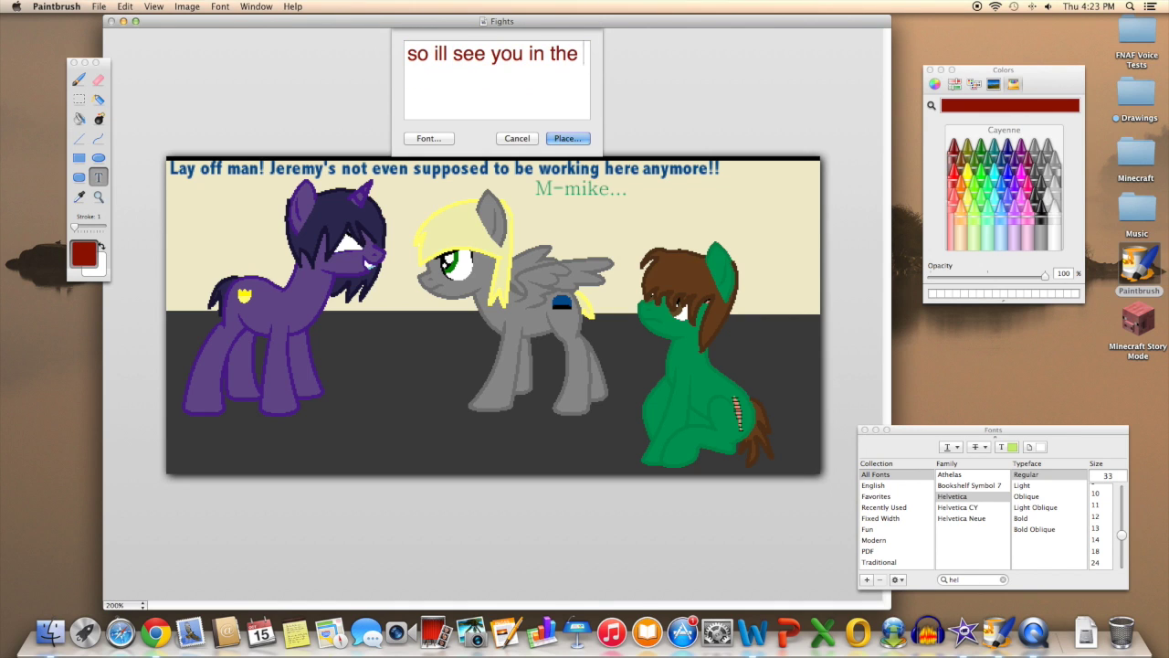